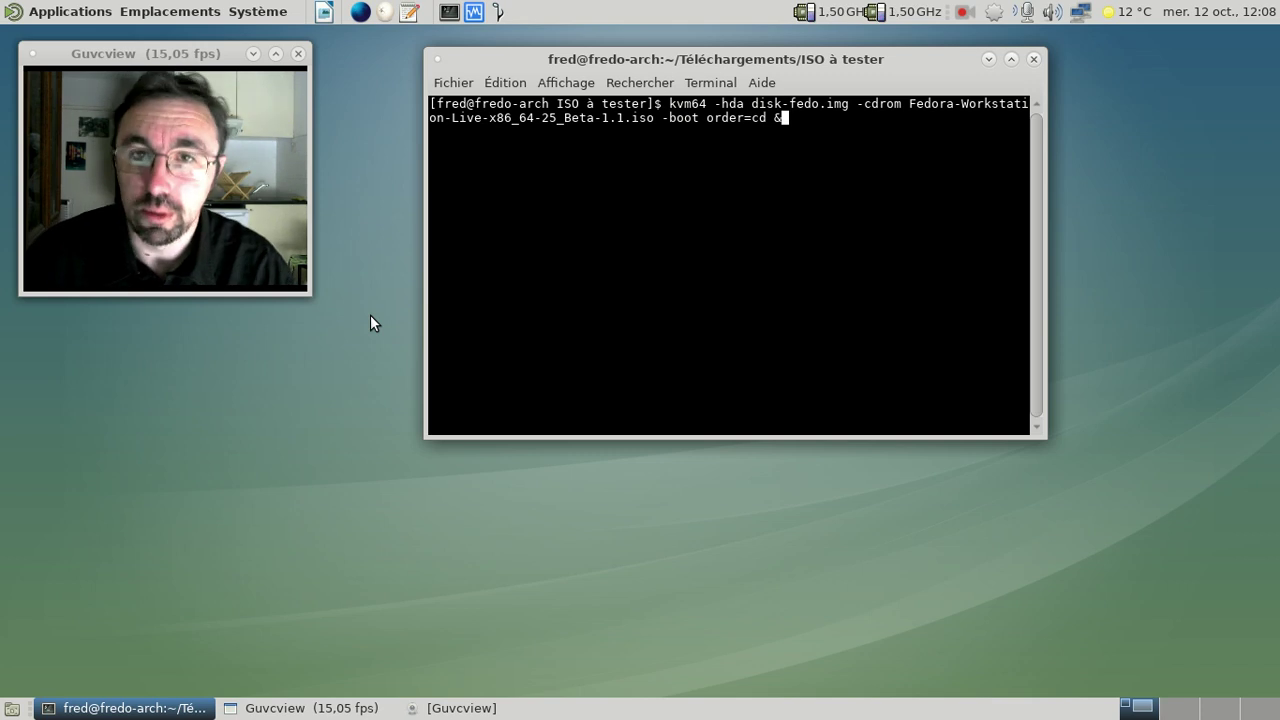
Run the prepared kvm64 command and boot the Fedora (4.8.1-1.fc25.x86_64) 25 entry in the virtual machine.
key(Return)
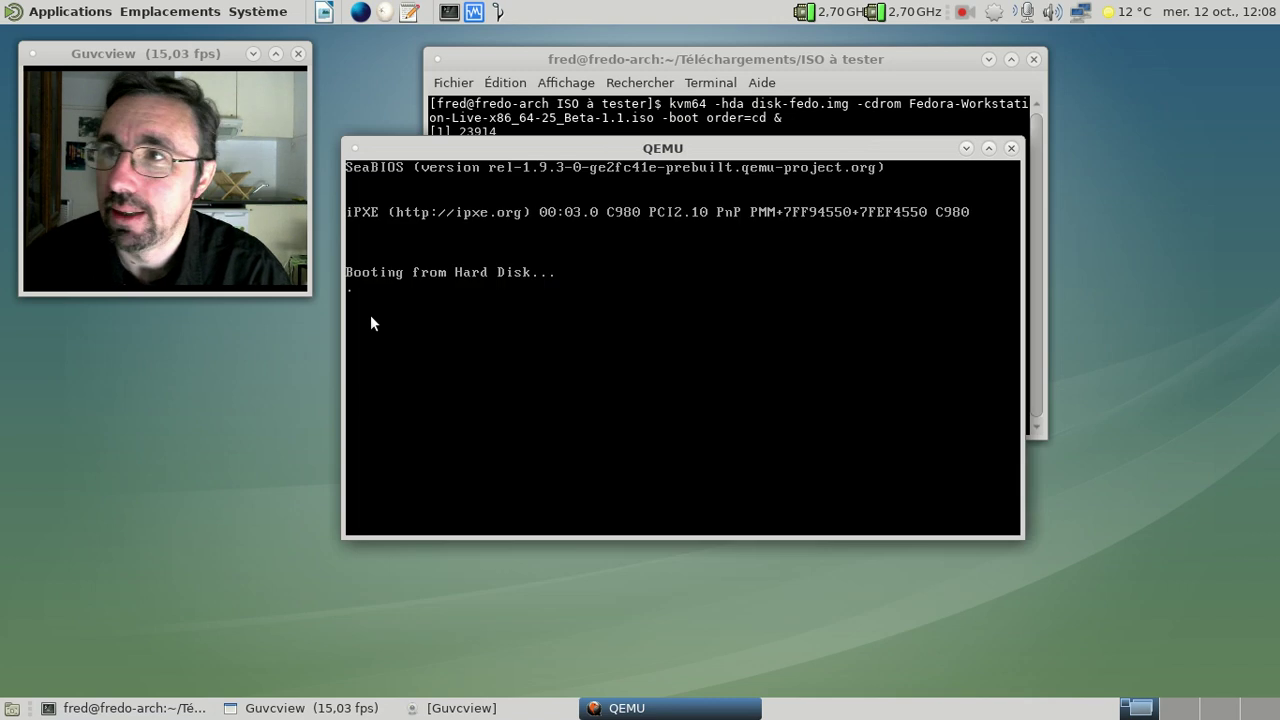
click(989, 59)
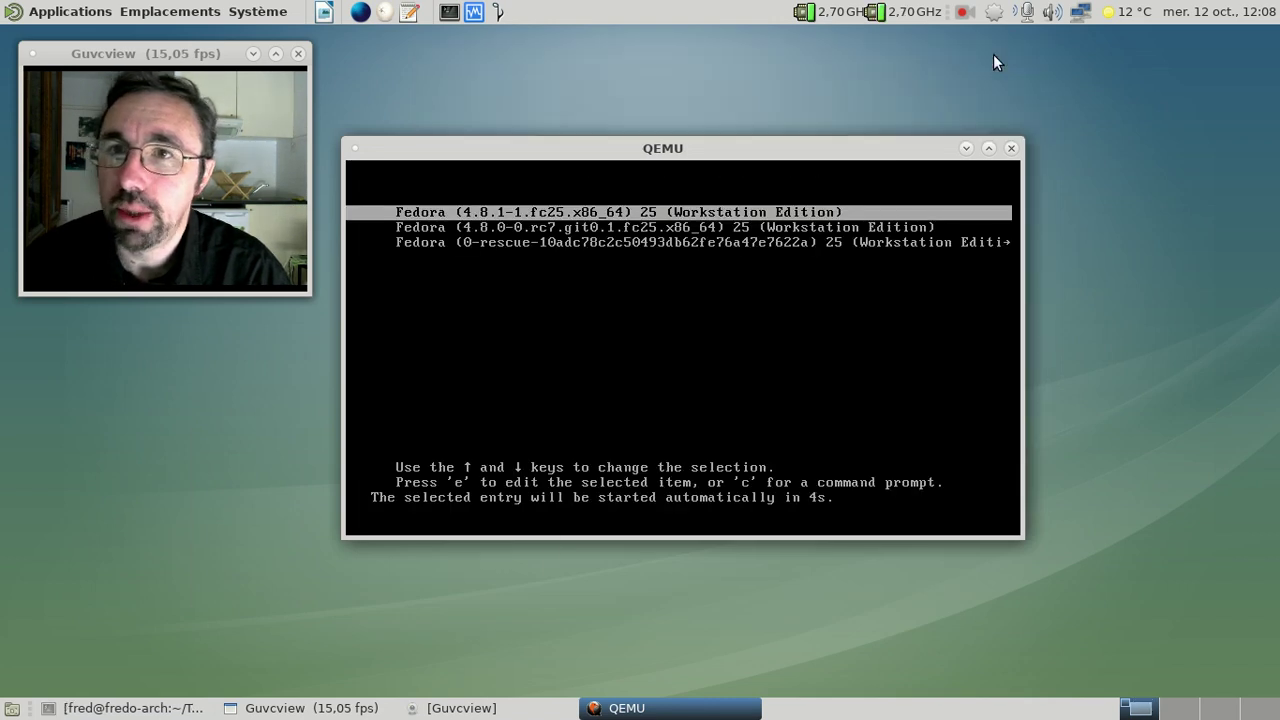
key(Return)
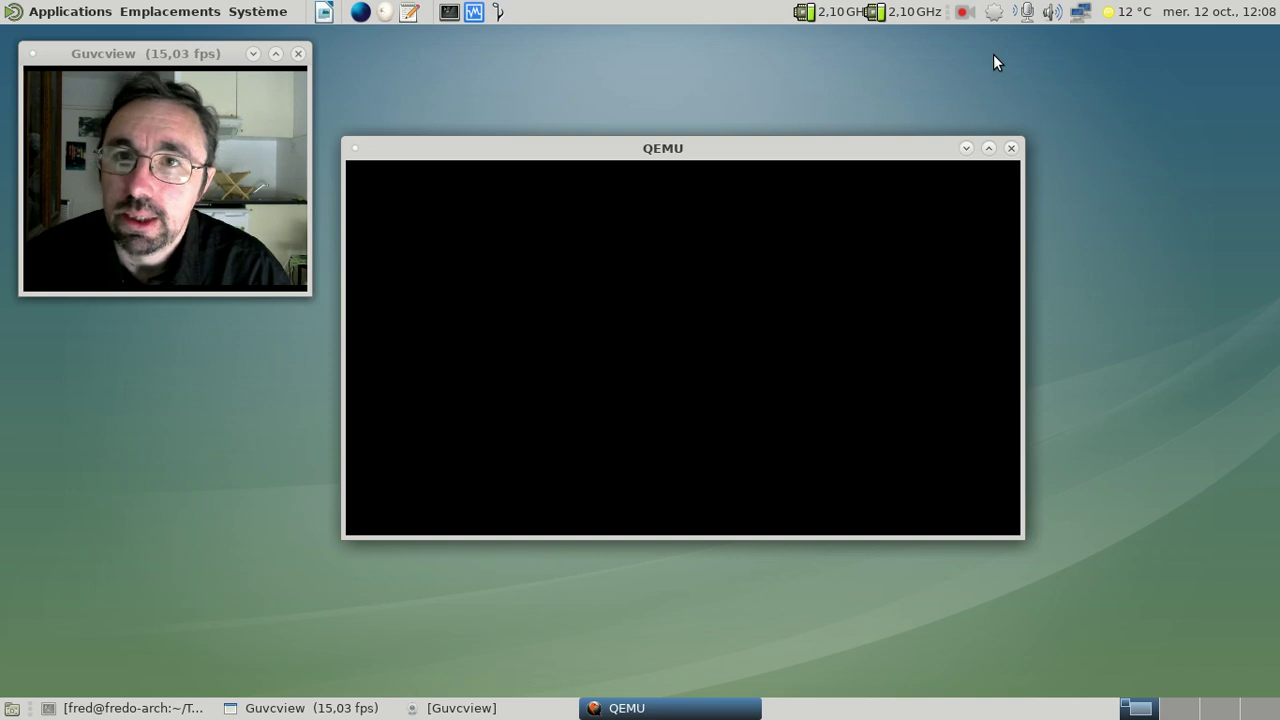
drag(723, 152, 706, 48)
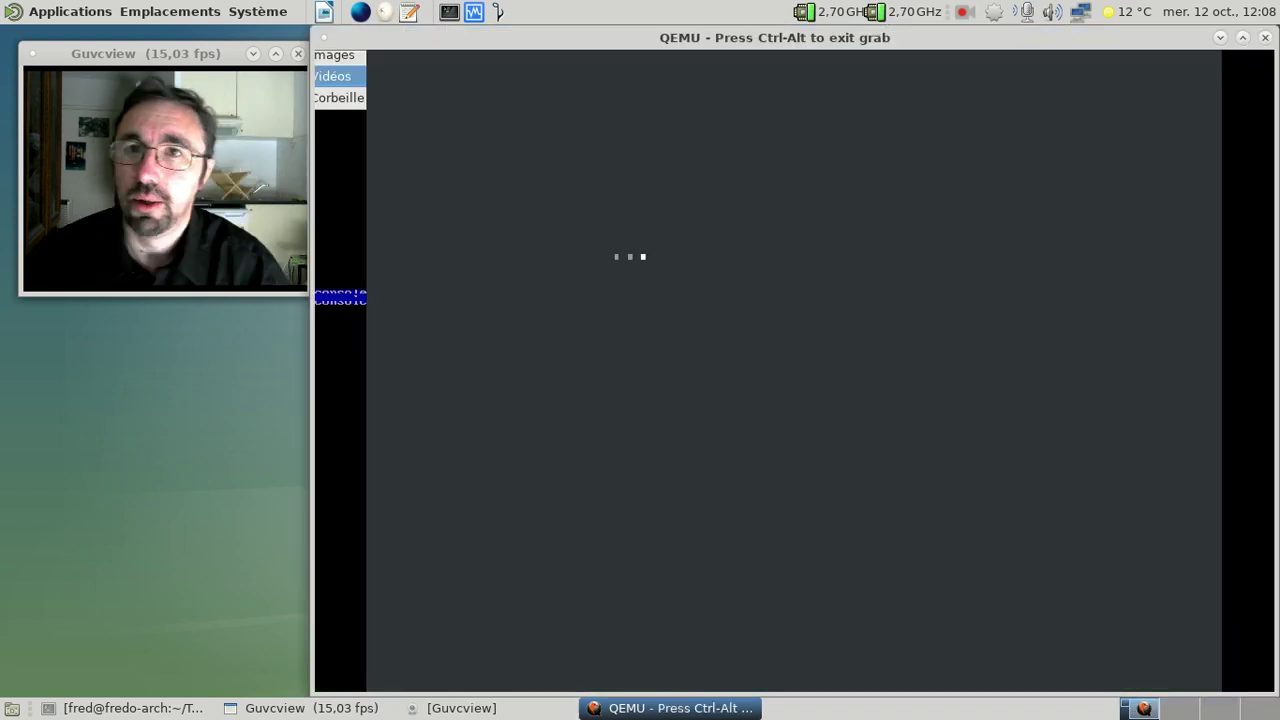
key(ctrl+alt)
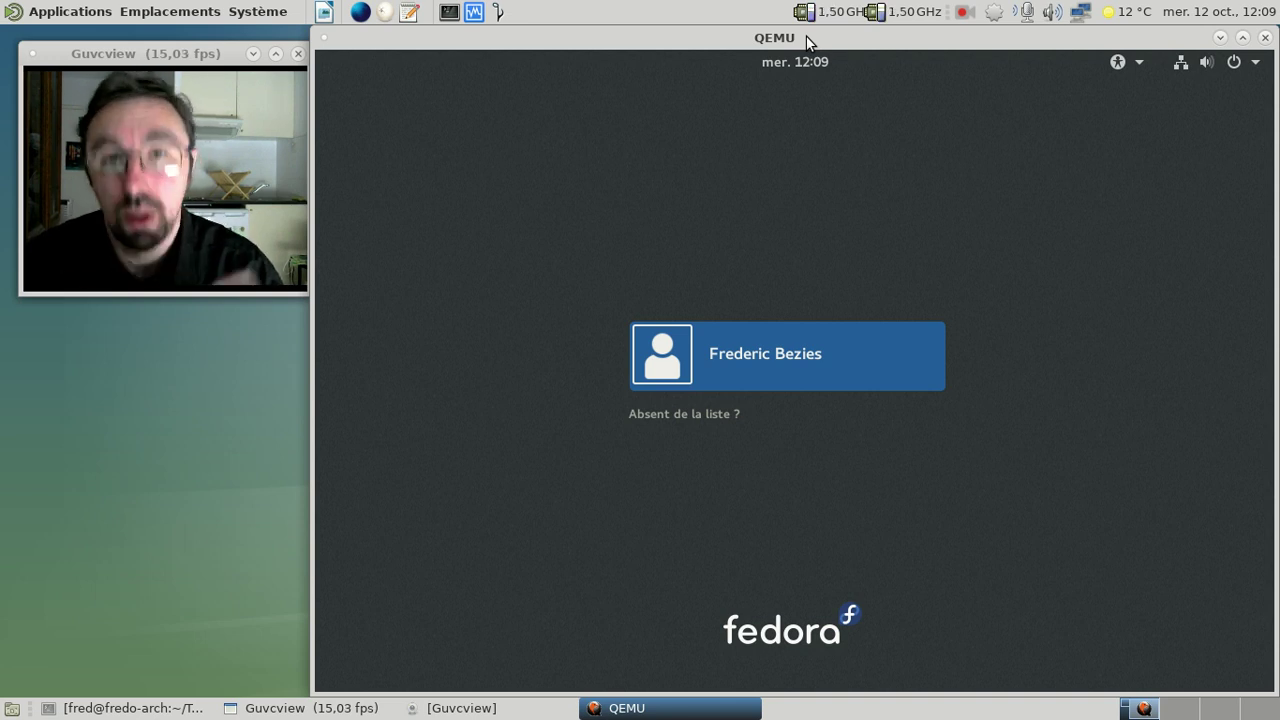
Check the available session types for the listed user, keep GNOME, and log in with the account password.
click(796, 217)
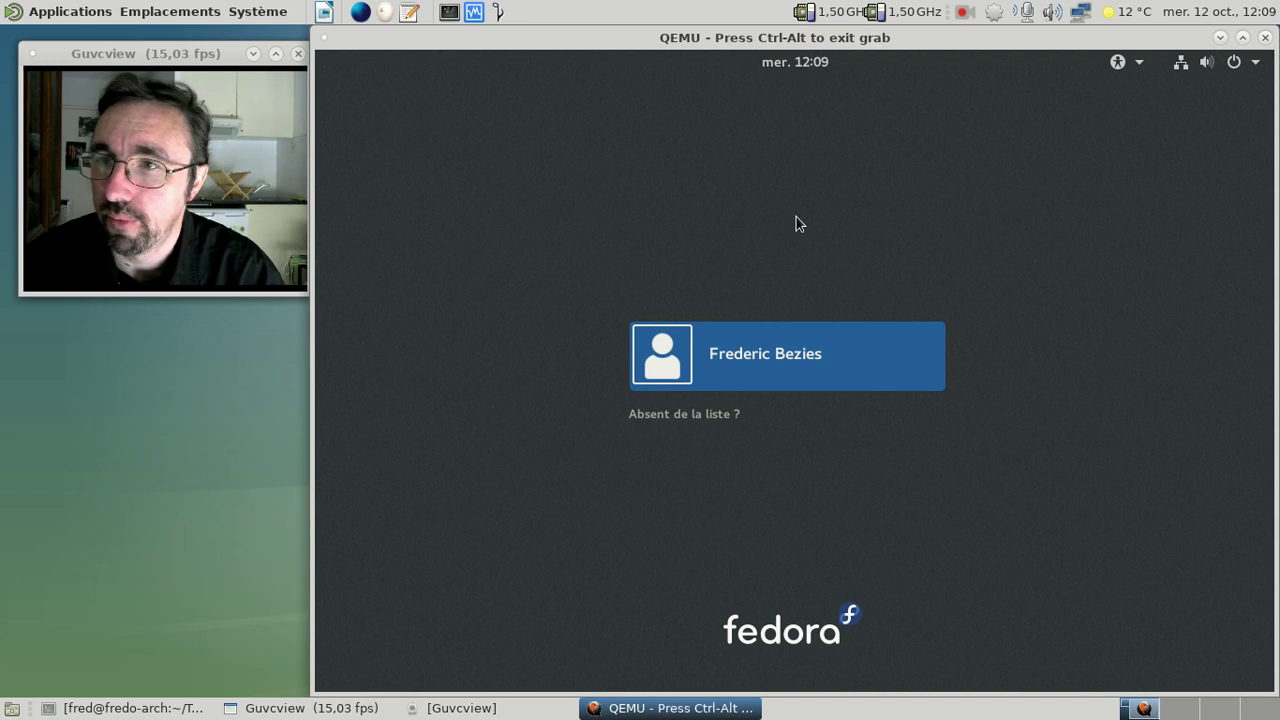
click(822, 353)
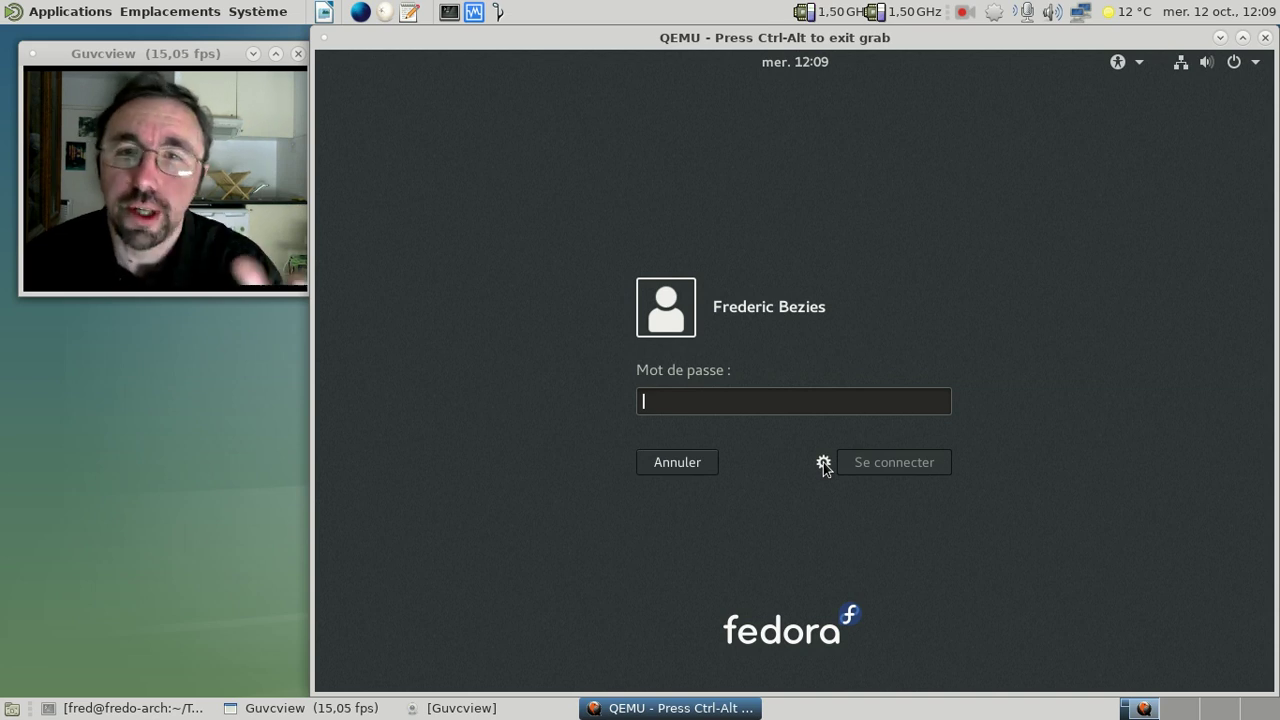
click(823, 464)
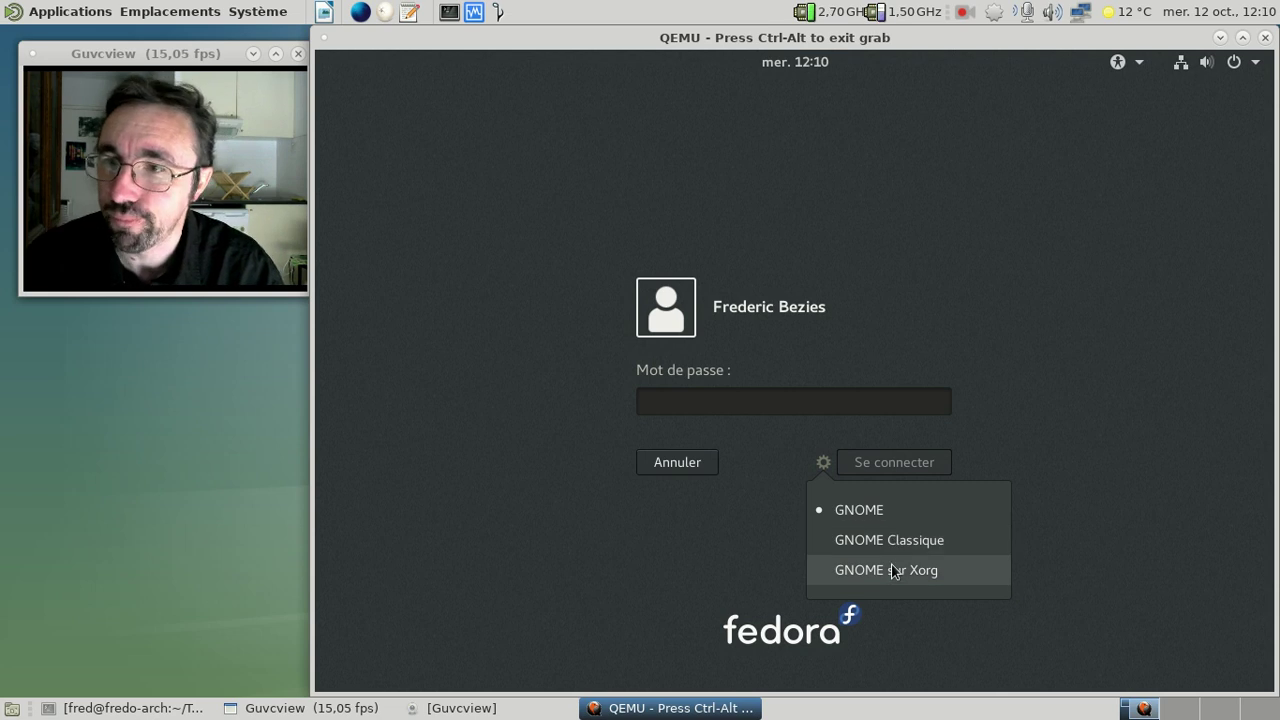
click(737, 402)
text(********)
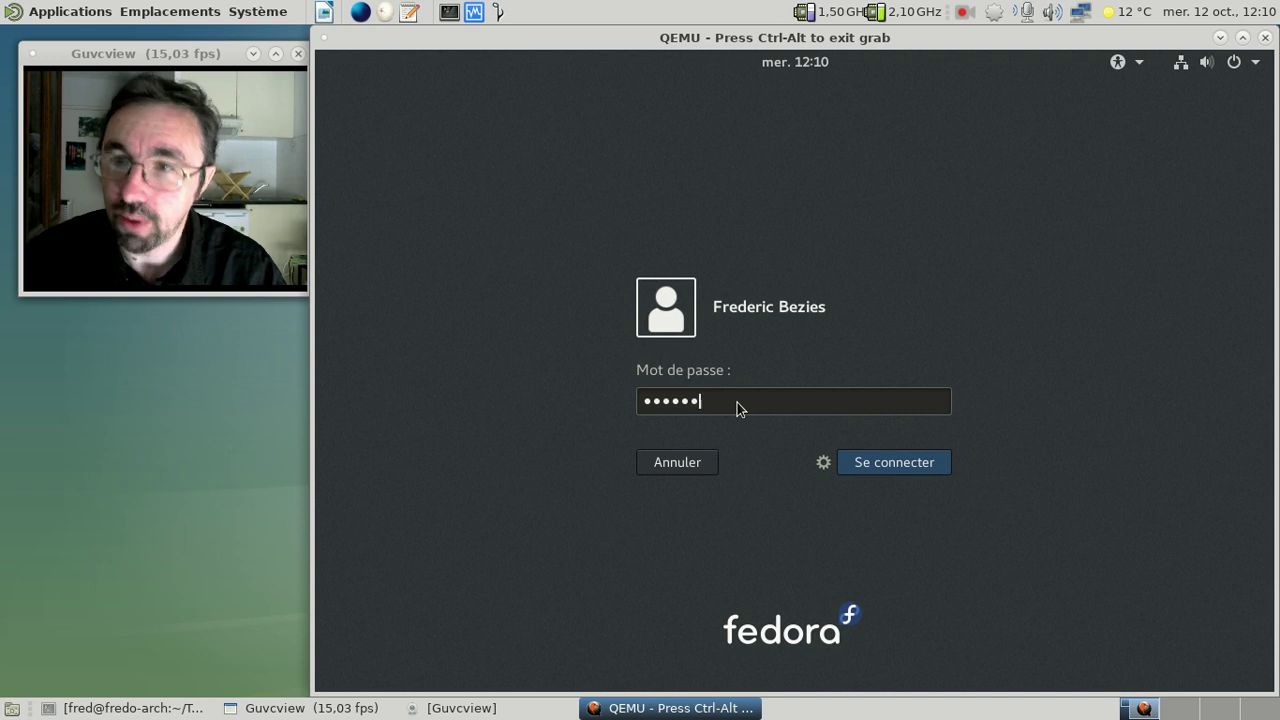
key(Return)
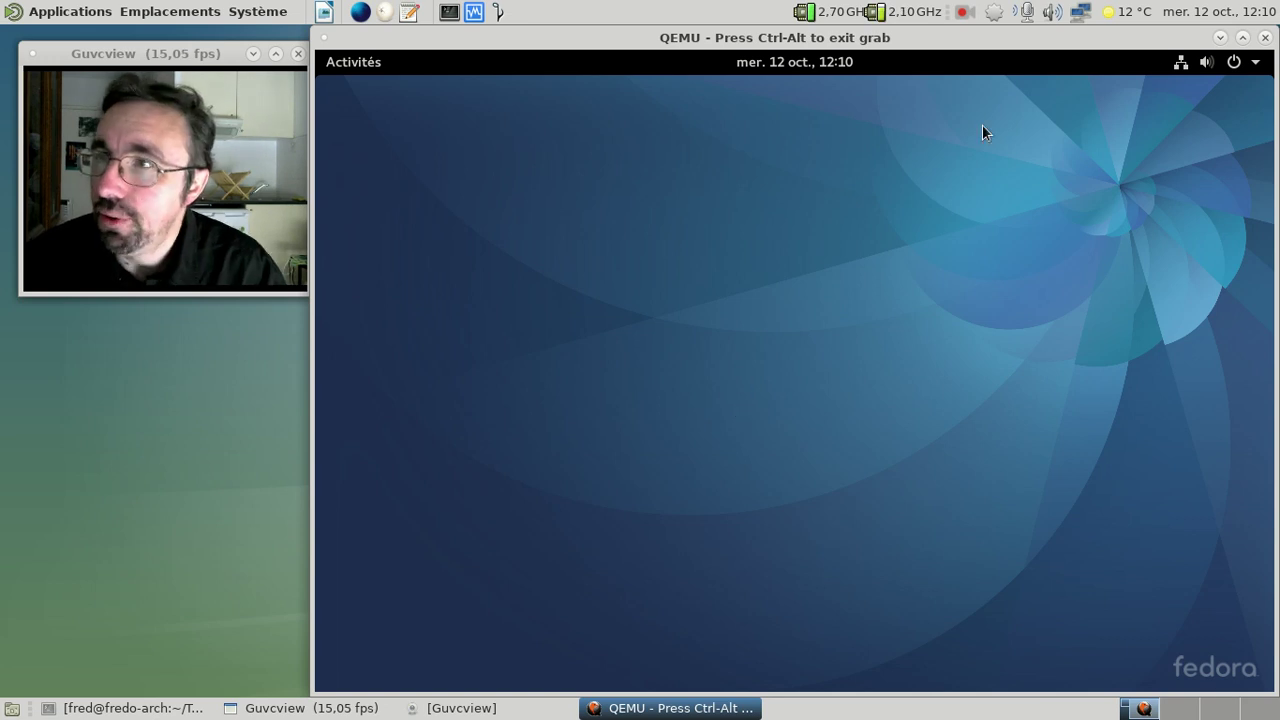
Review the Fedora system overview under Détails in the system settings, then close the settings.
click(1232, 62)
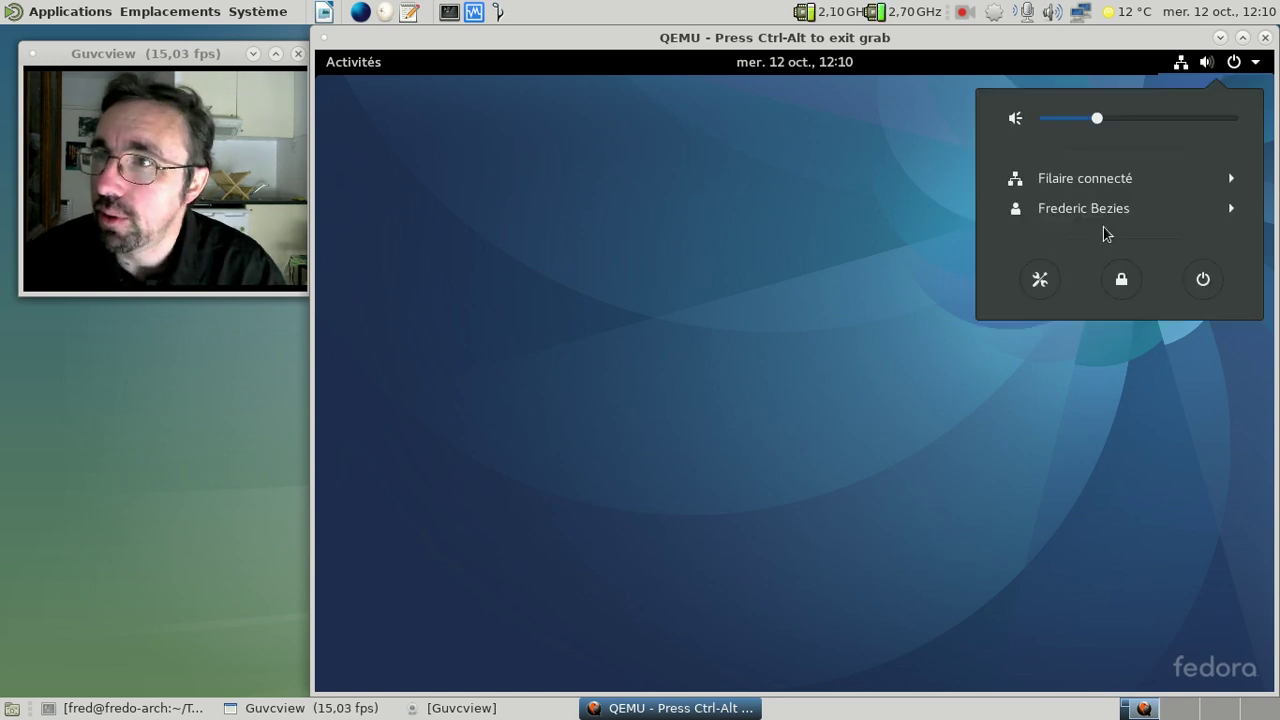
click(1040, 279)
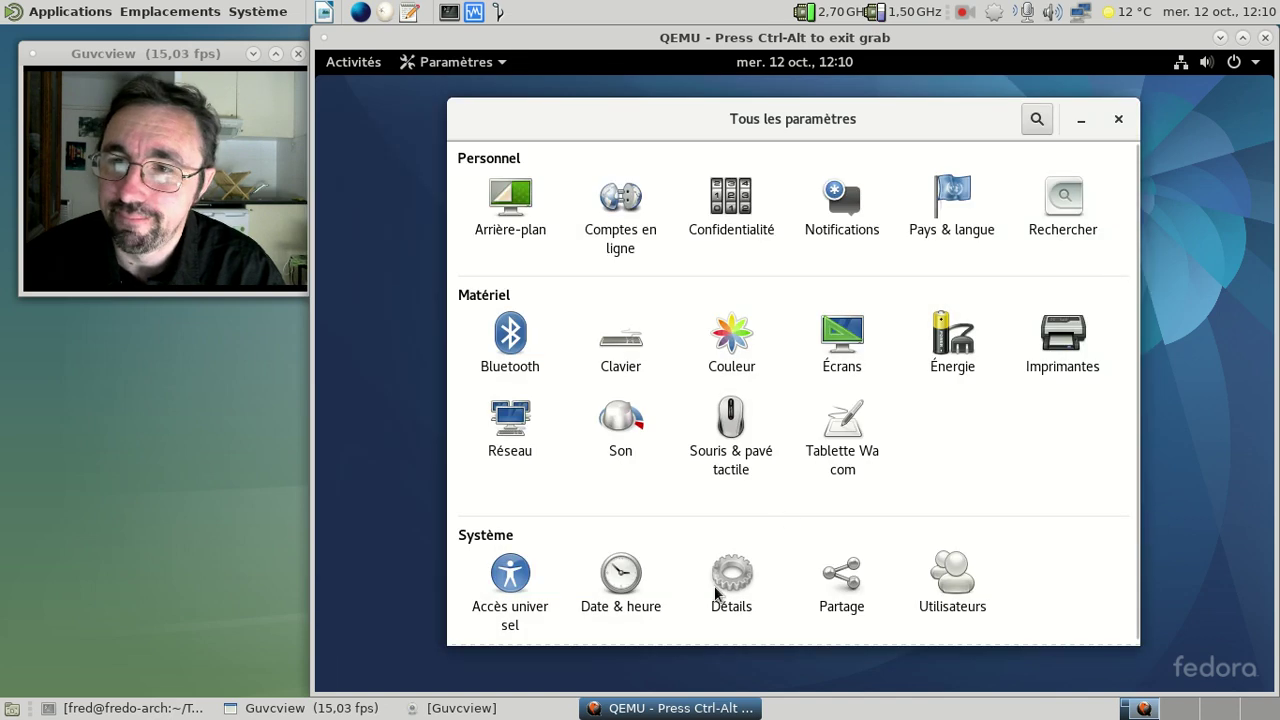
click(727, 594)
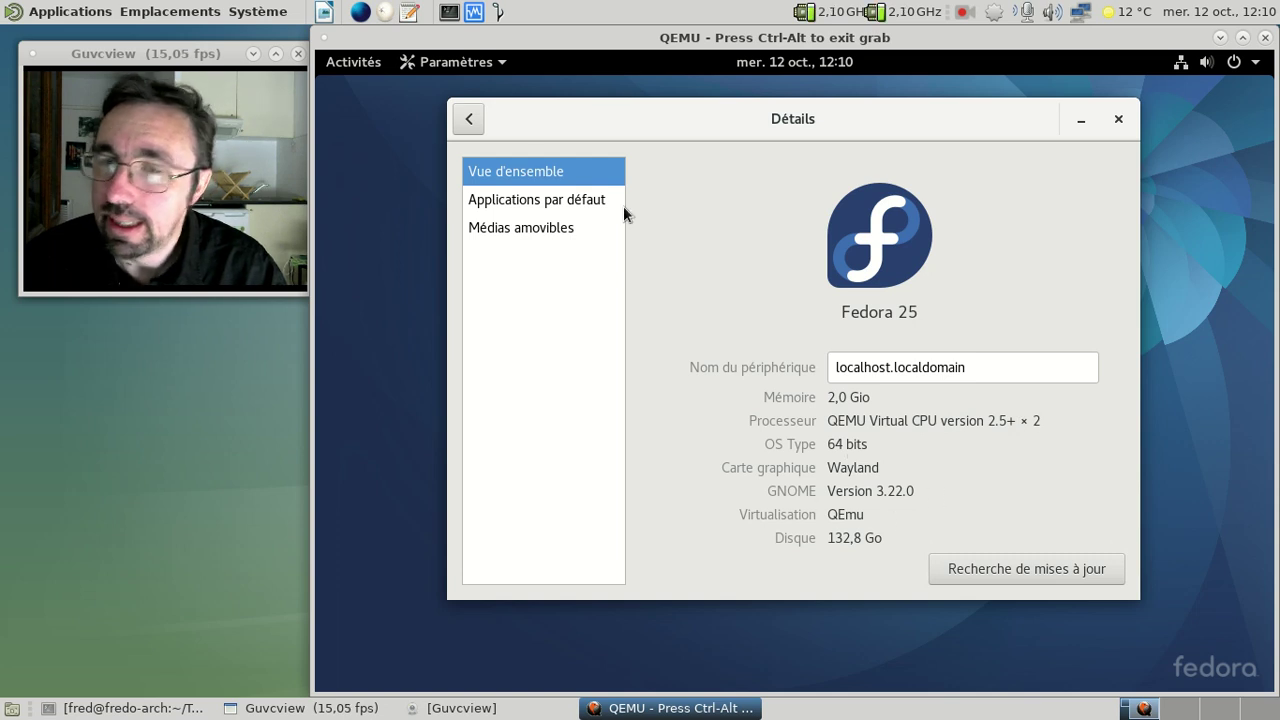
click(468, 119)
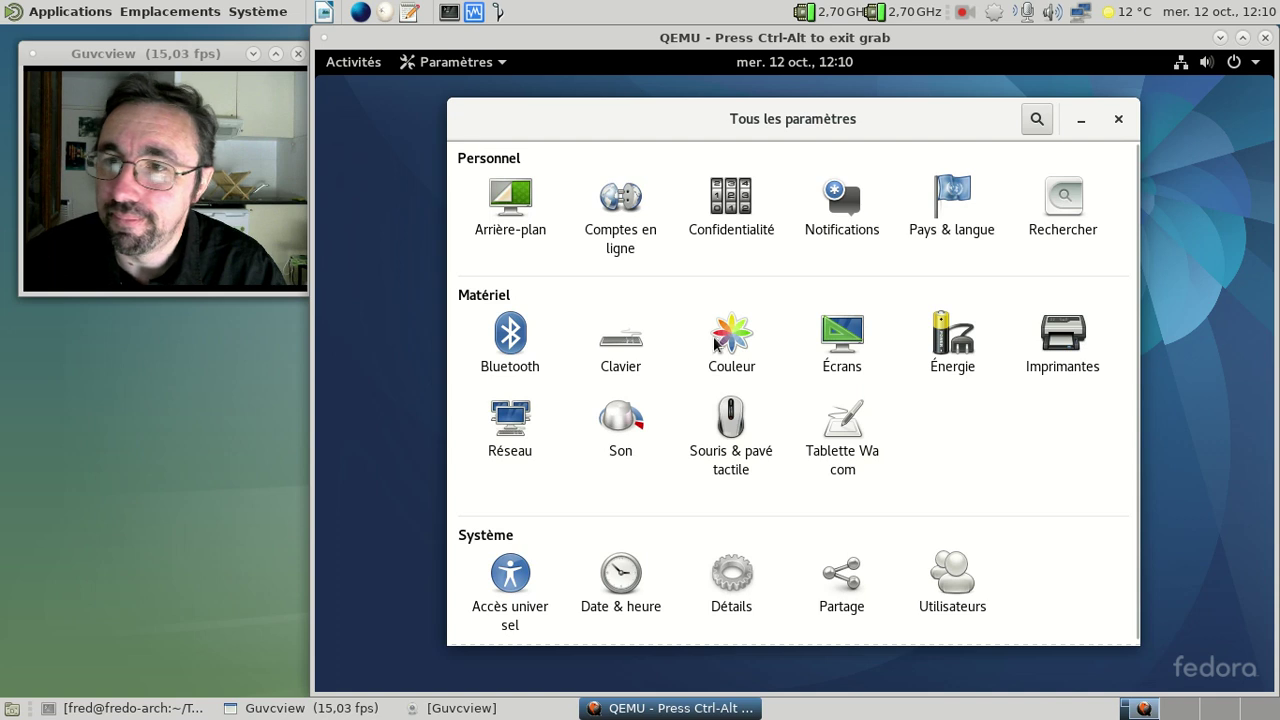
click(1118, 120)
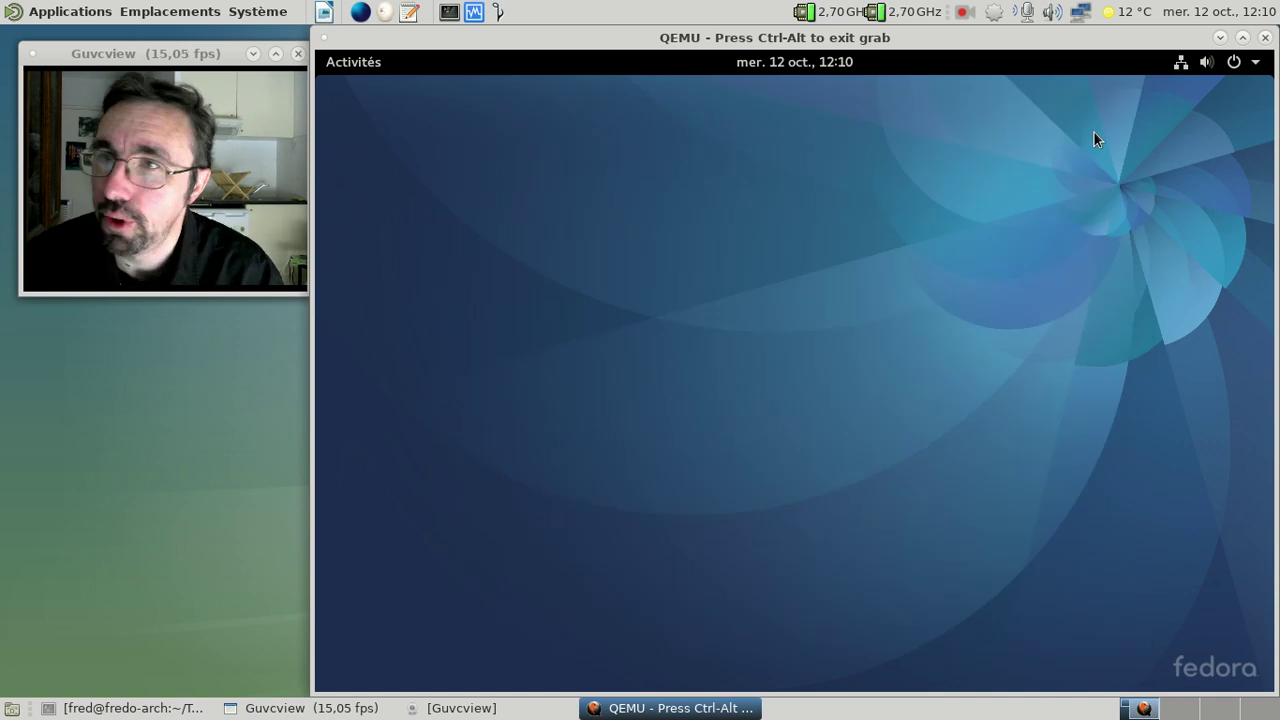
Browse both pages of installed applications in the activities overview, including the contents of the Utilitaires folder.
click(375, 70)
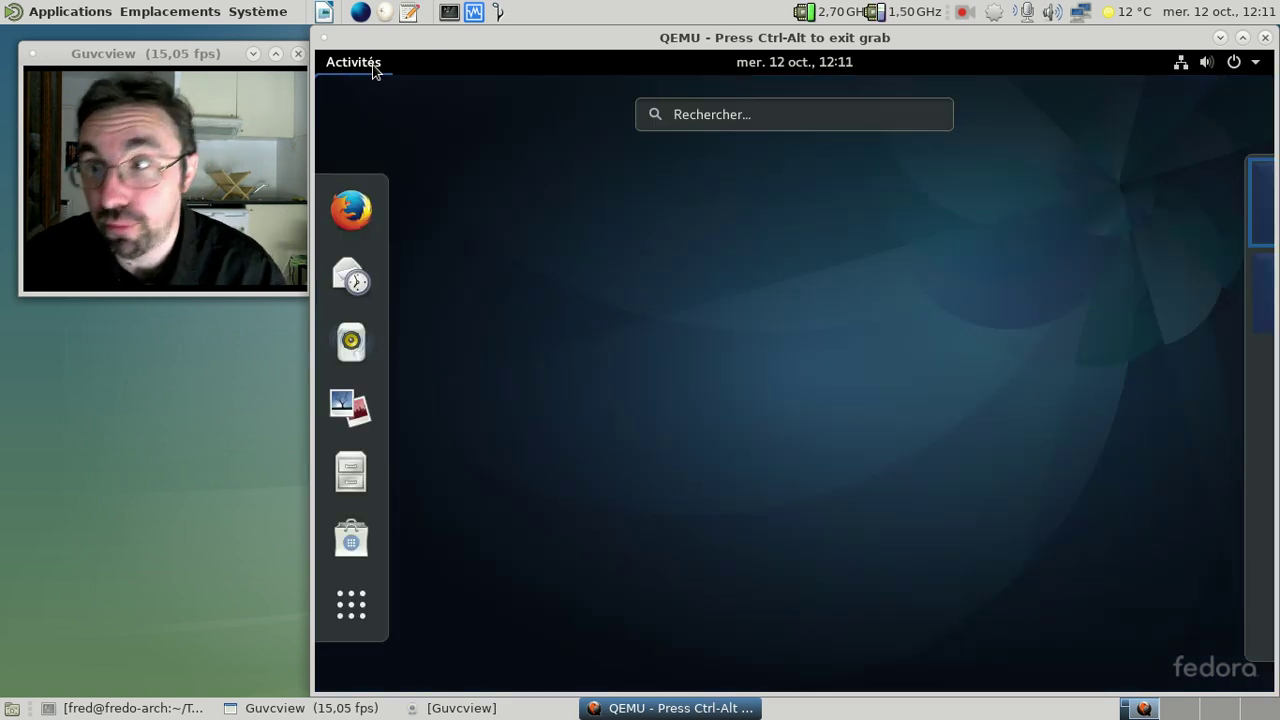
click(352, 607)
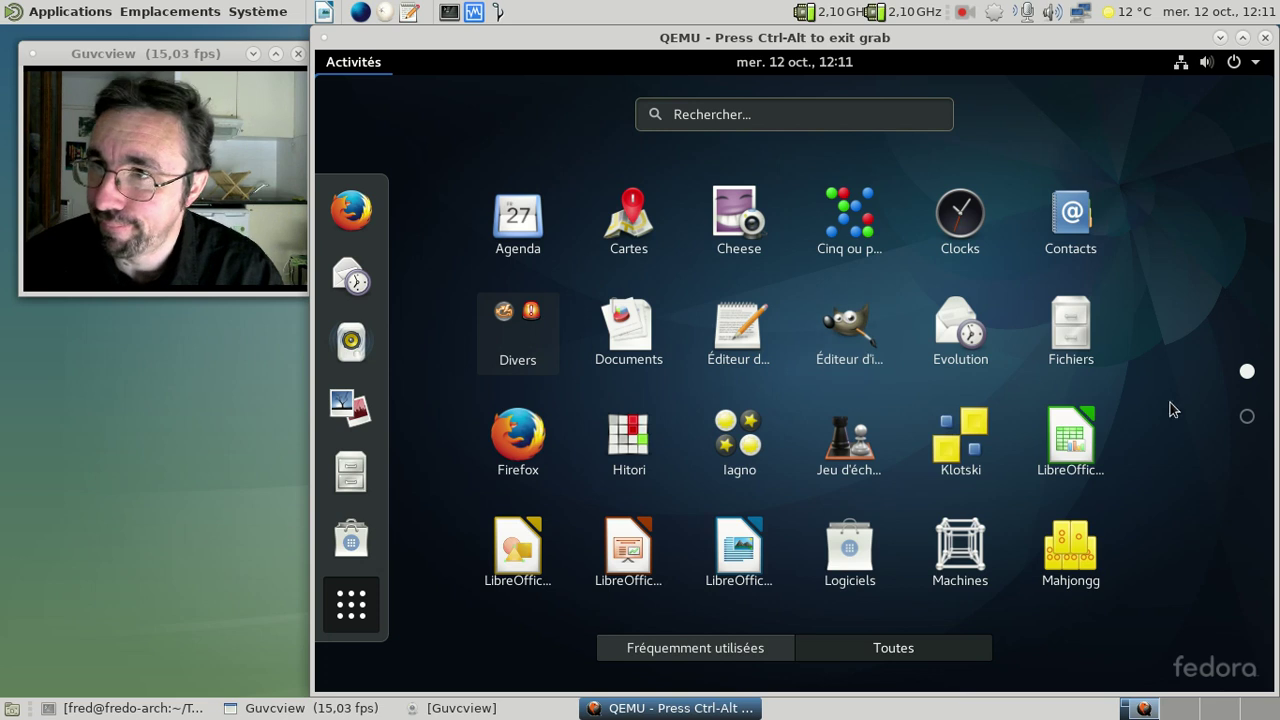
click(1247, 418)
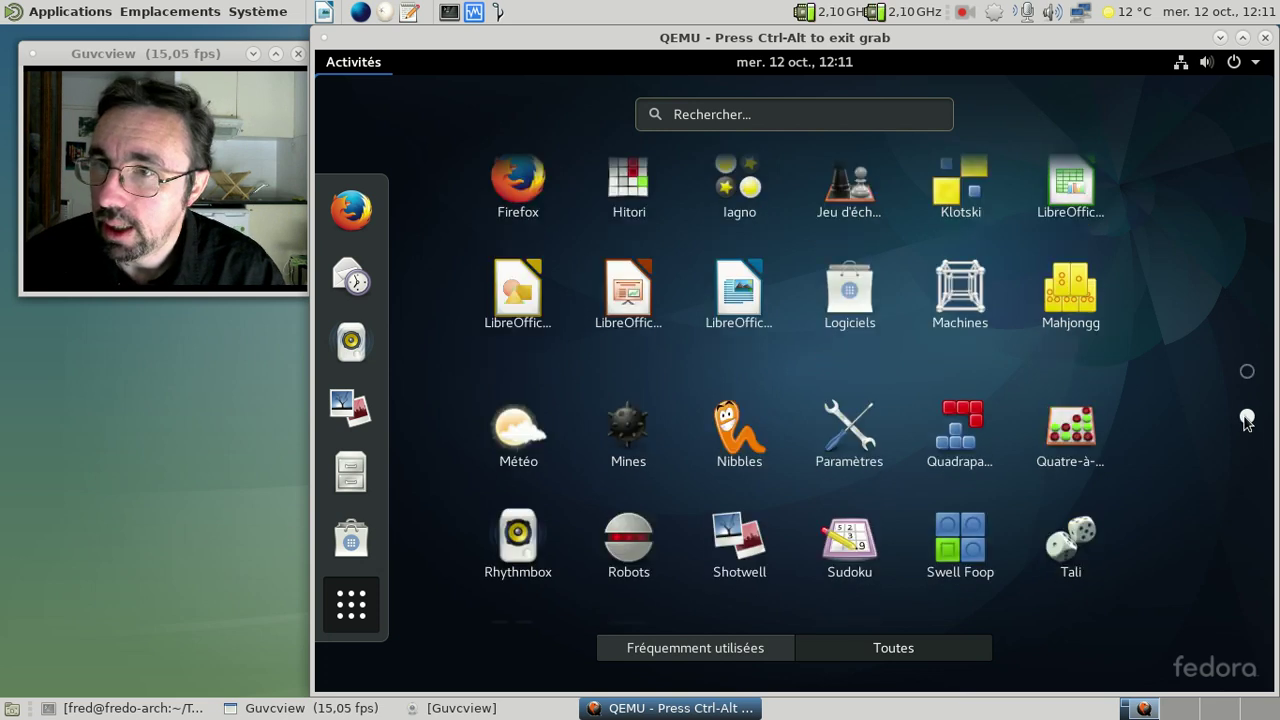
click(868, 452)
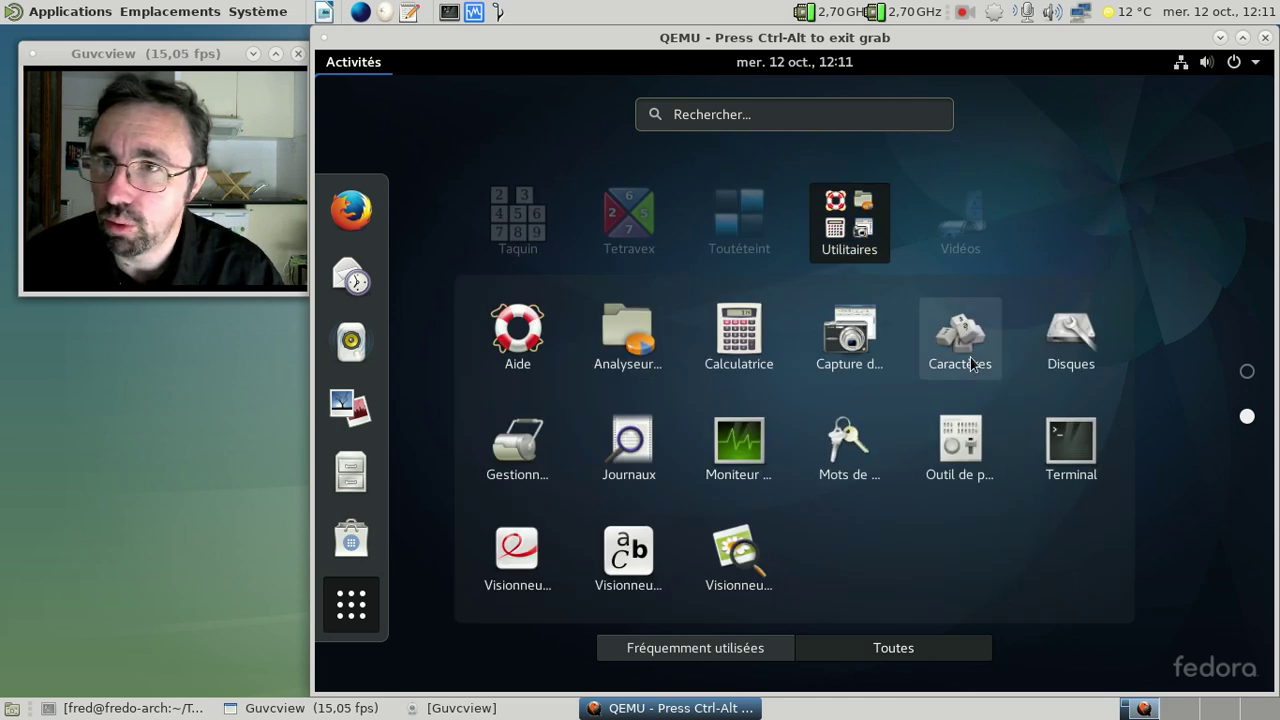
key(Escape)
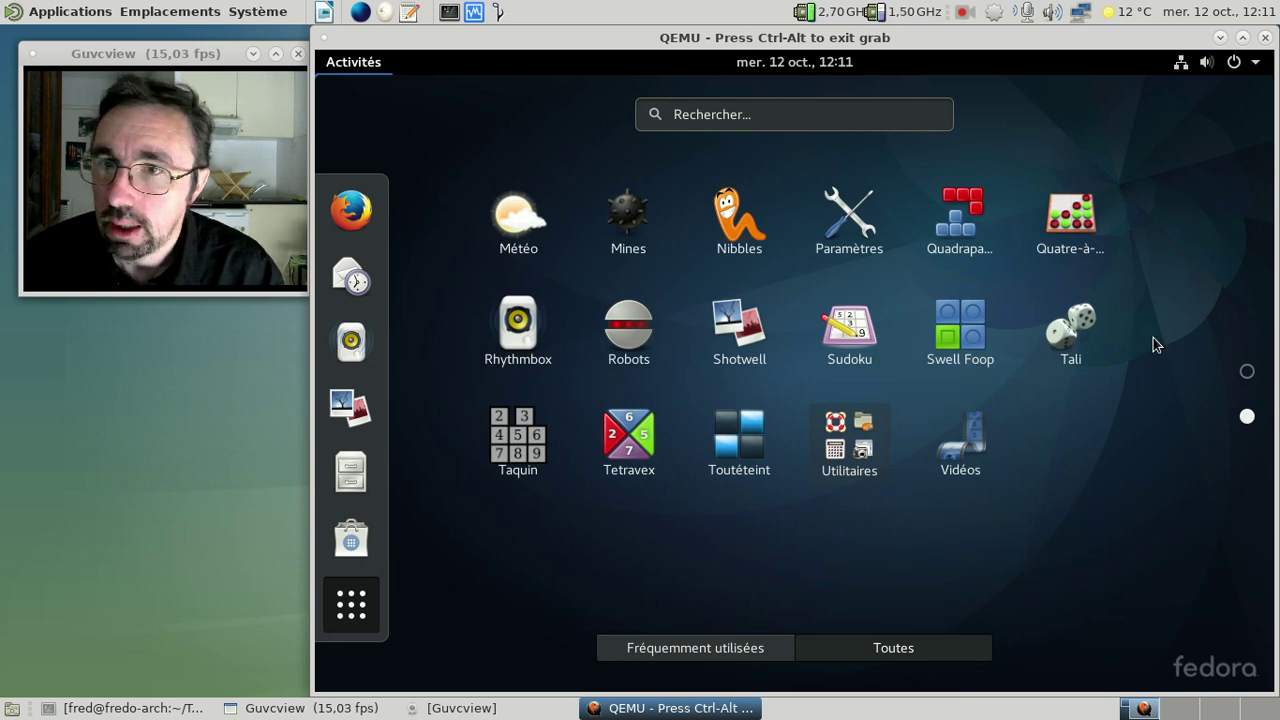
click(1247, 373)
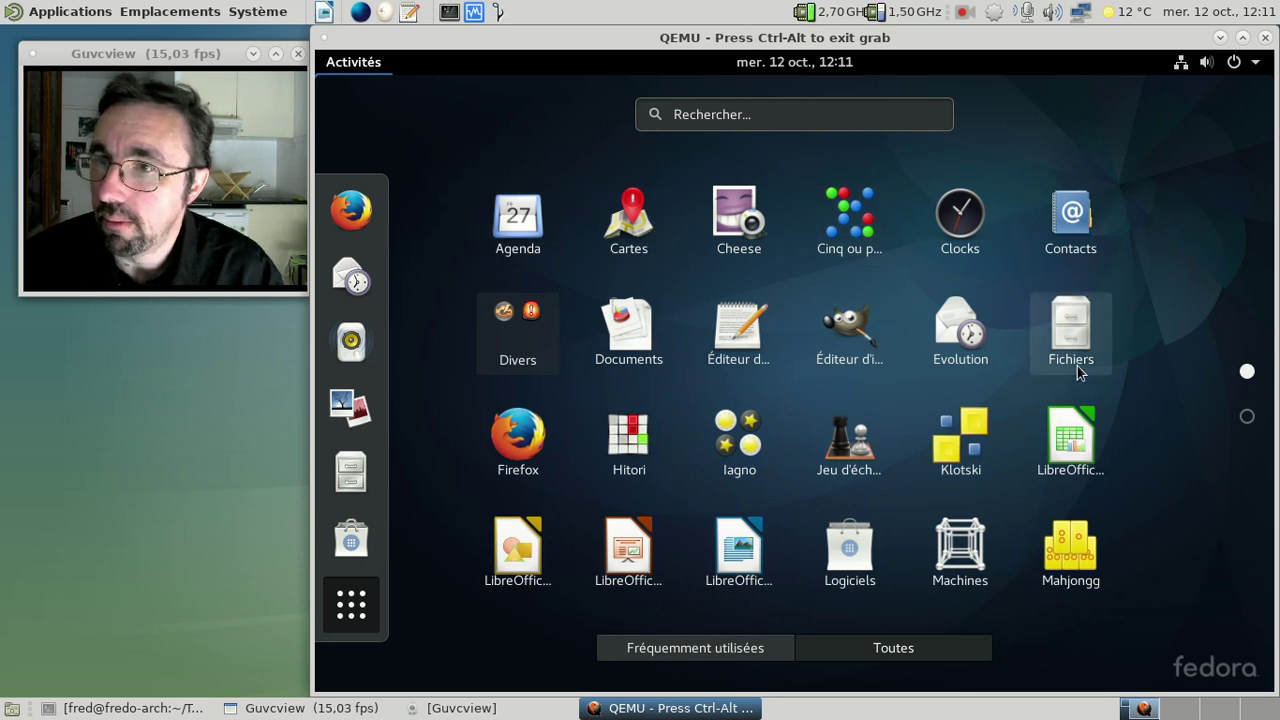
scroll(1158, 350, down, 1)
scroll(1158, 350, up, 1)
scroll(1158, 350, down, 1)
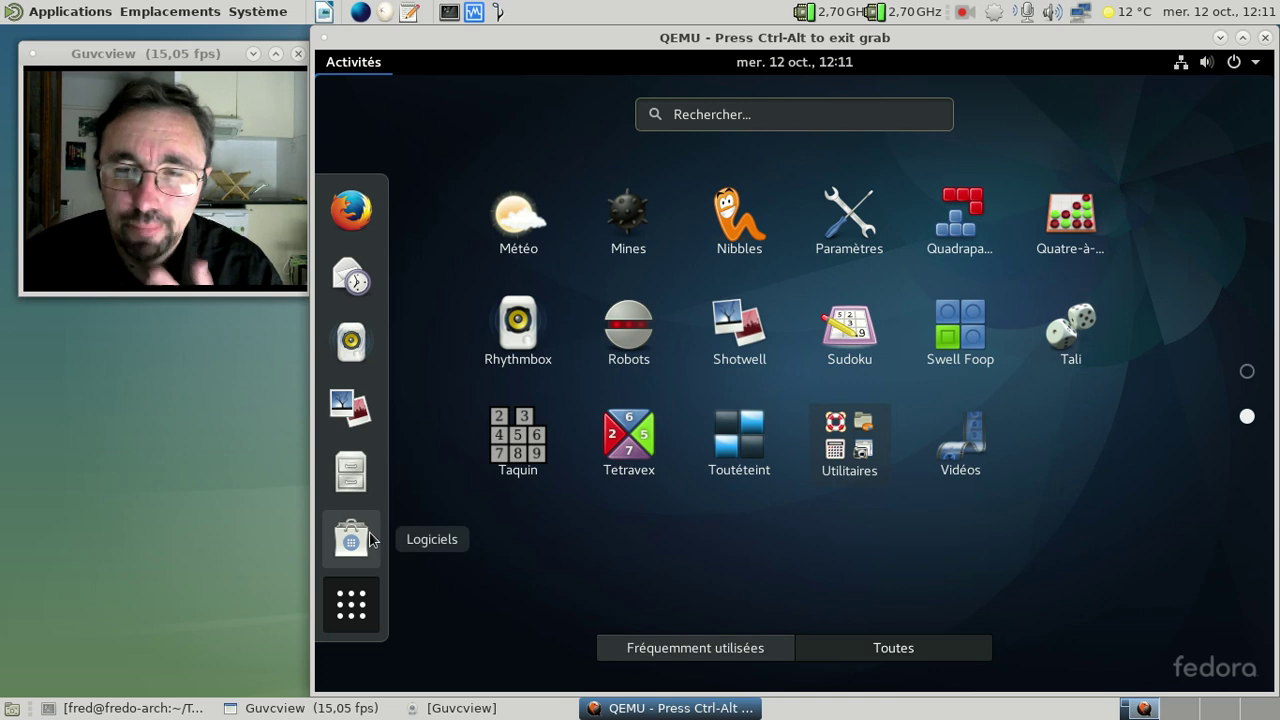
Open the personal folder in Fichiers, try enlarging the icons to 100%, reduce them again, and close the window.
click(326, 484)
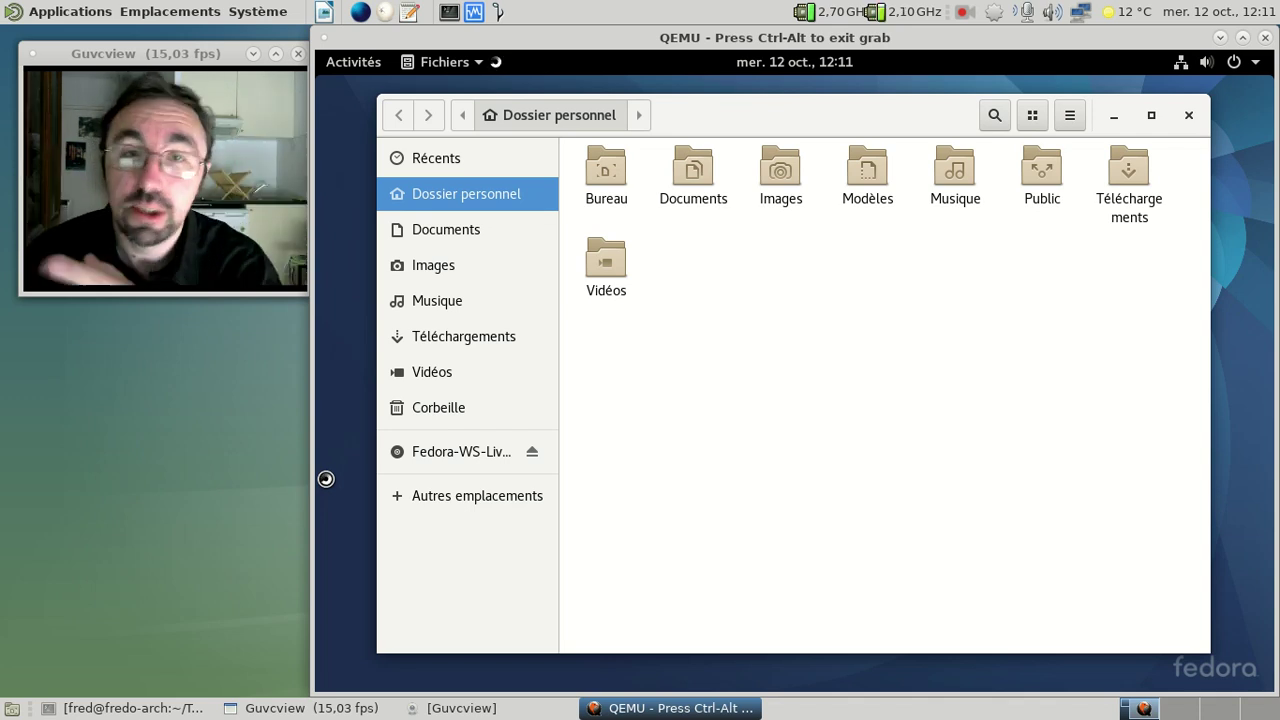
click(1069, 120)
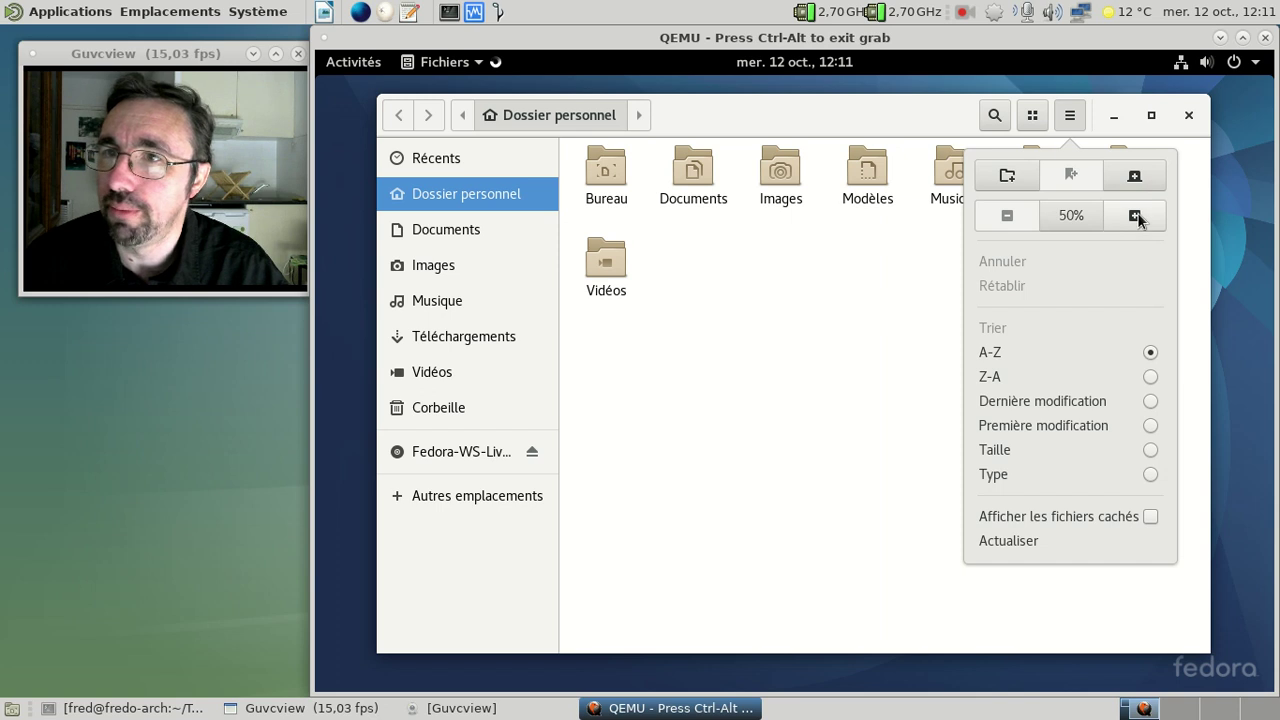
click(1135, 216)
click(1135, 216)
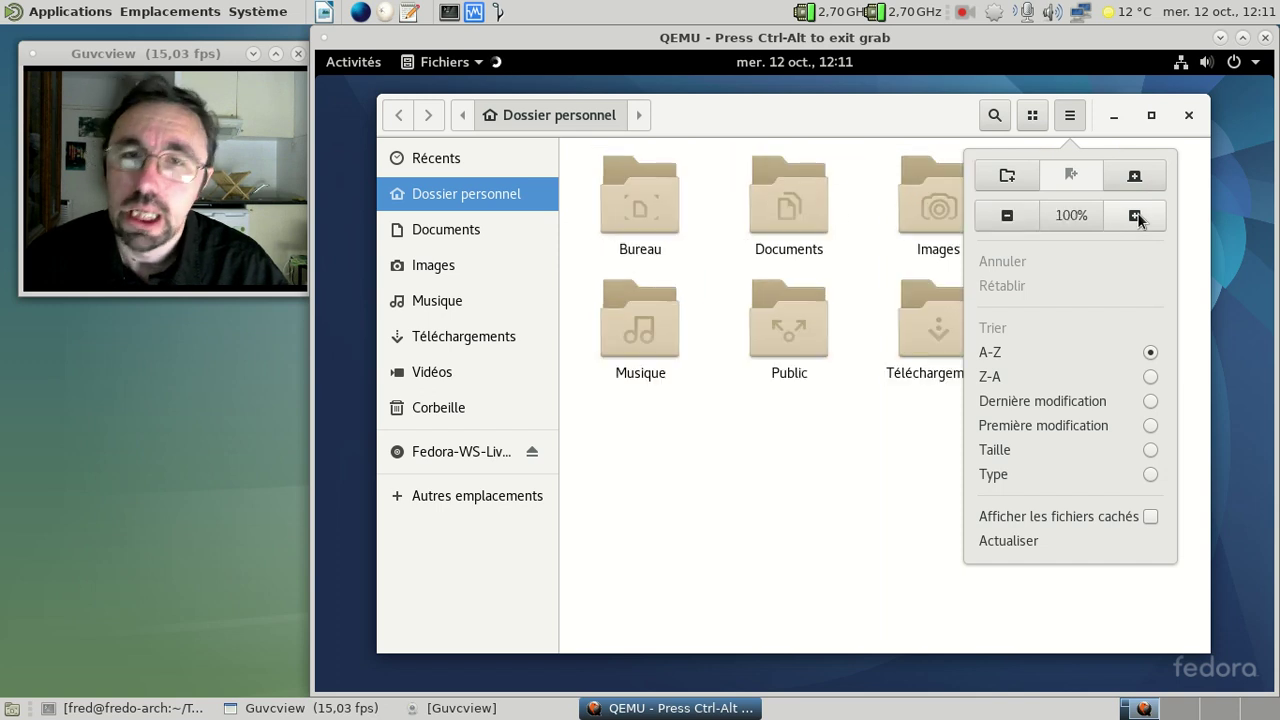
click(1016, 218)
click(1016, 218)
click(1189, 116)
click(1189, 116)
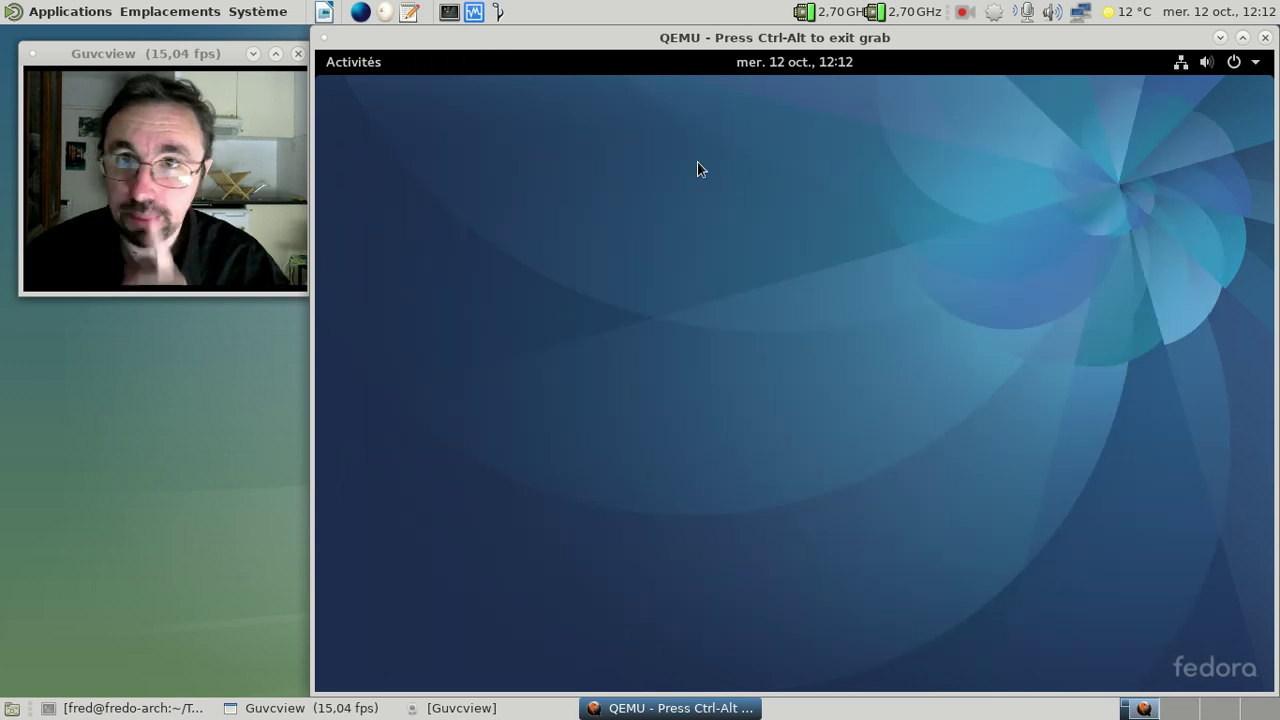
Launch LibreOffice Writer from the installed applications with a blank document.
click(335, 63)
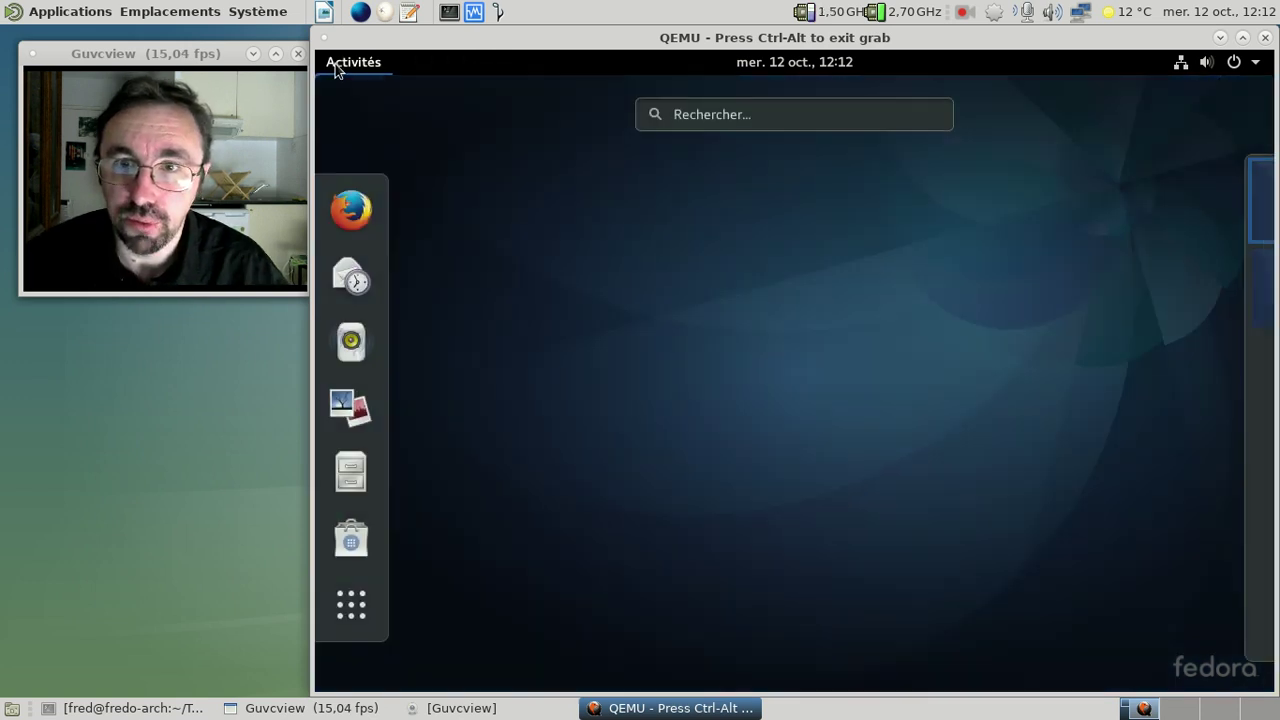
click(350, 588)
click(735, 555)
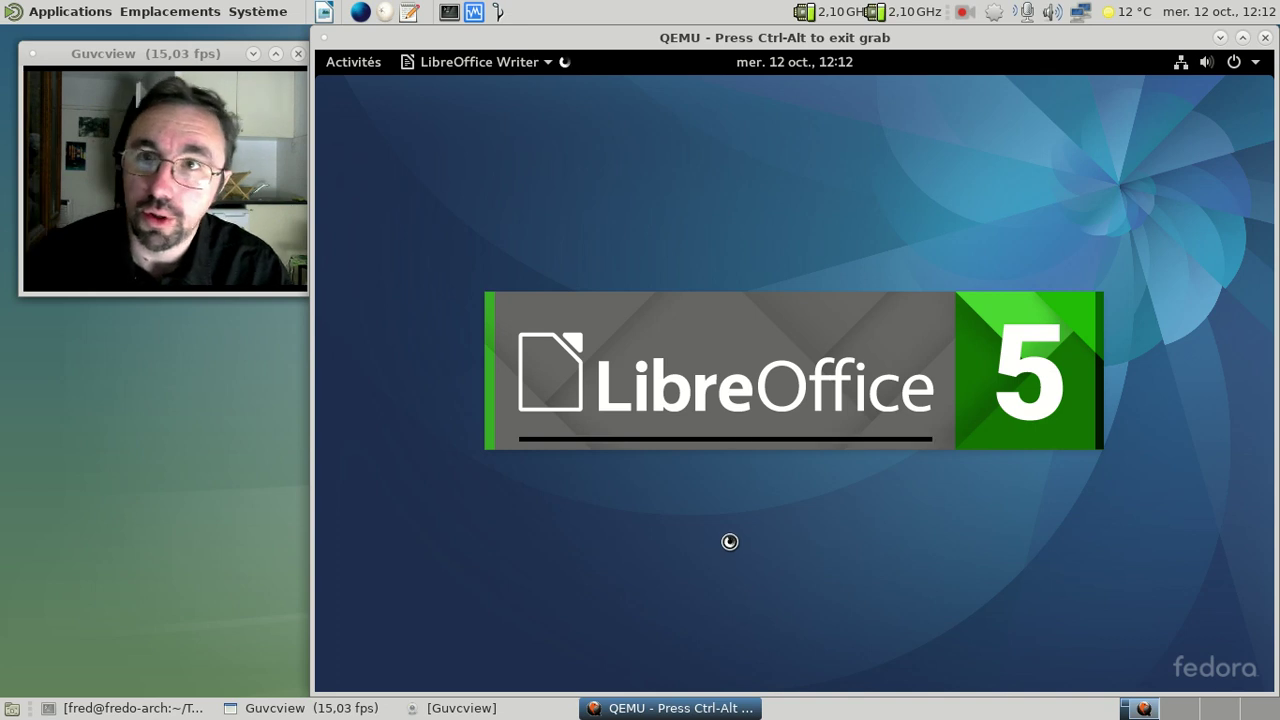
key(ctrl+alt)
click(360, 88)
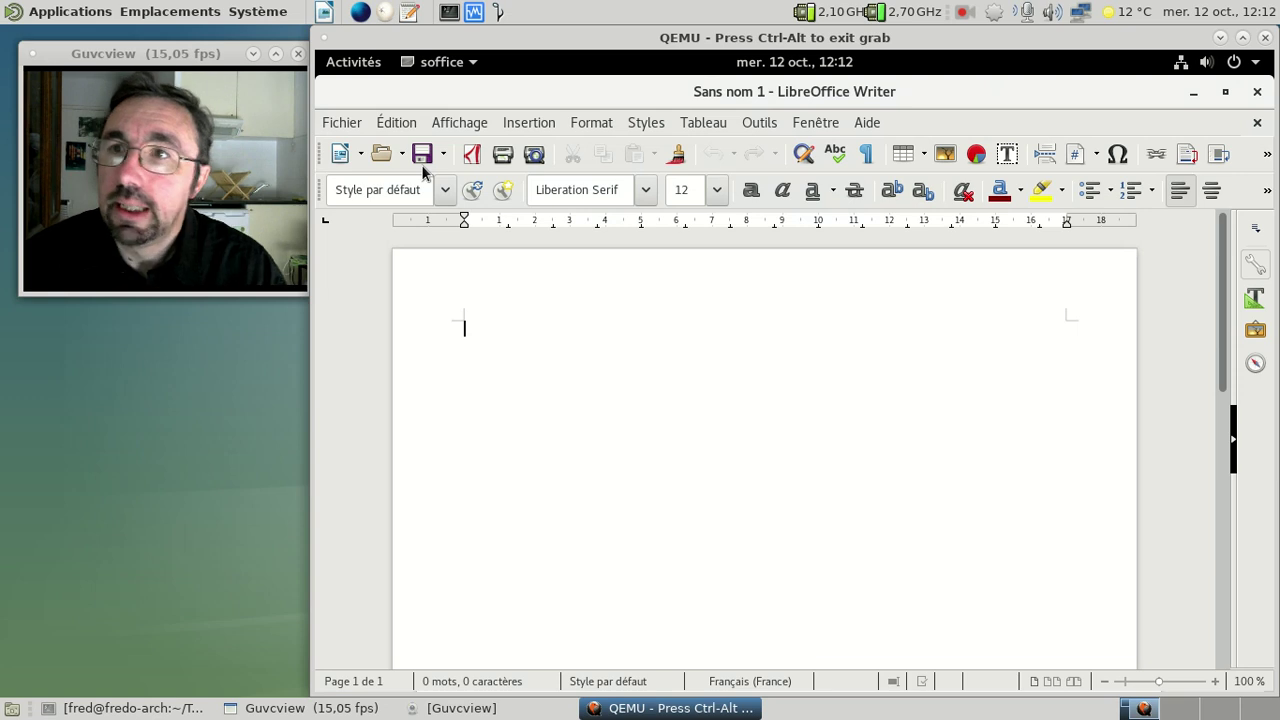
Look at the LibreOffice preferences and close them without changing anything.
click(440, 64)
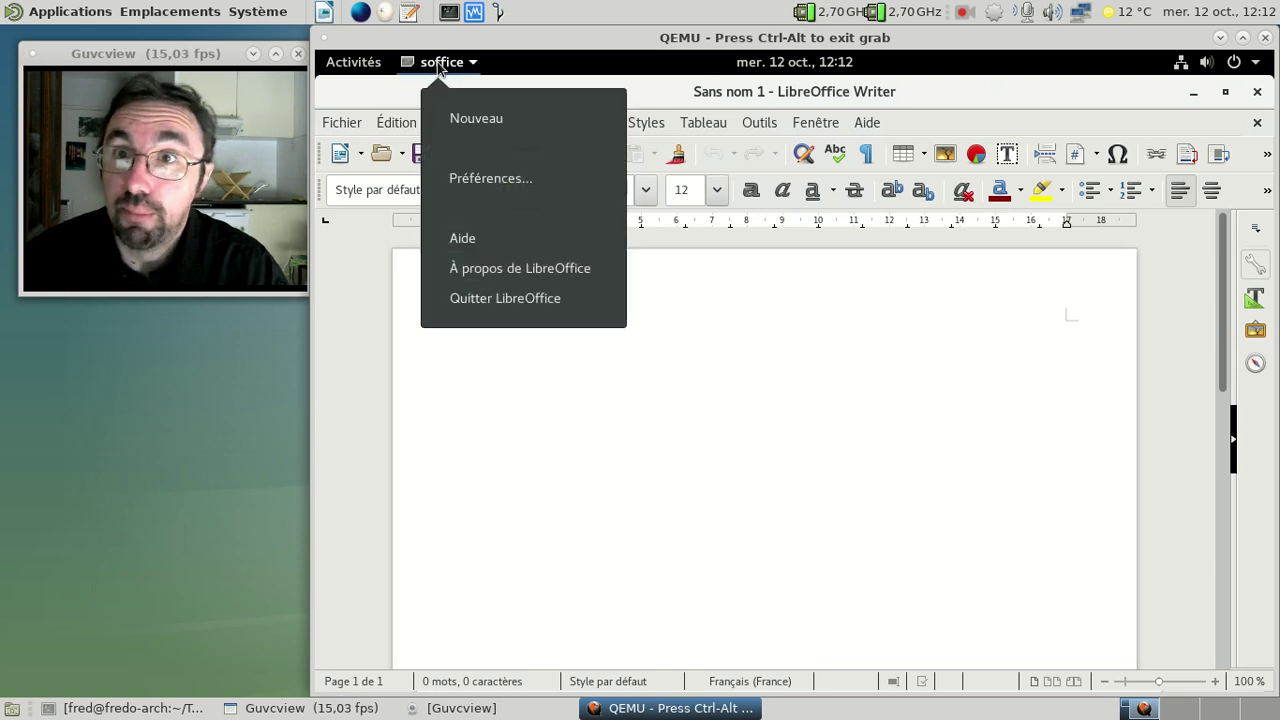
click(476, 181)
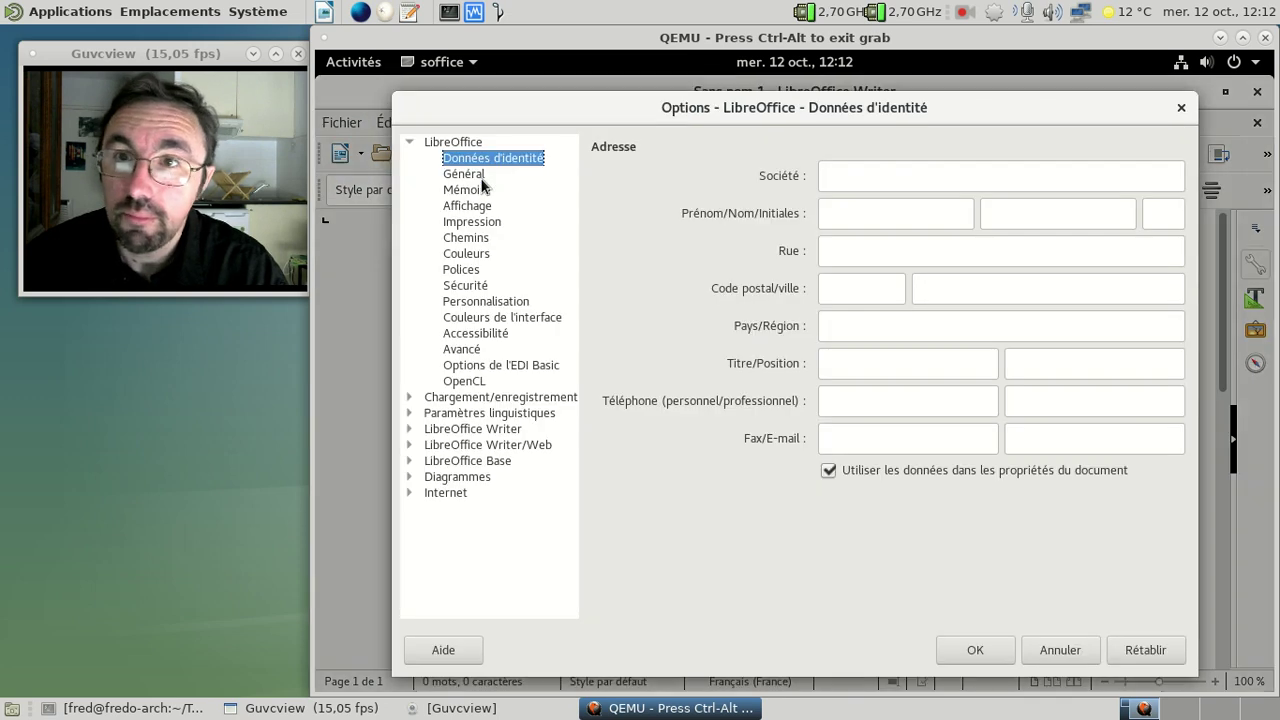
click(1181, 108)
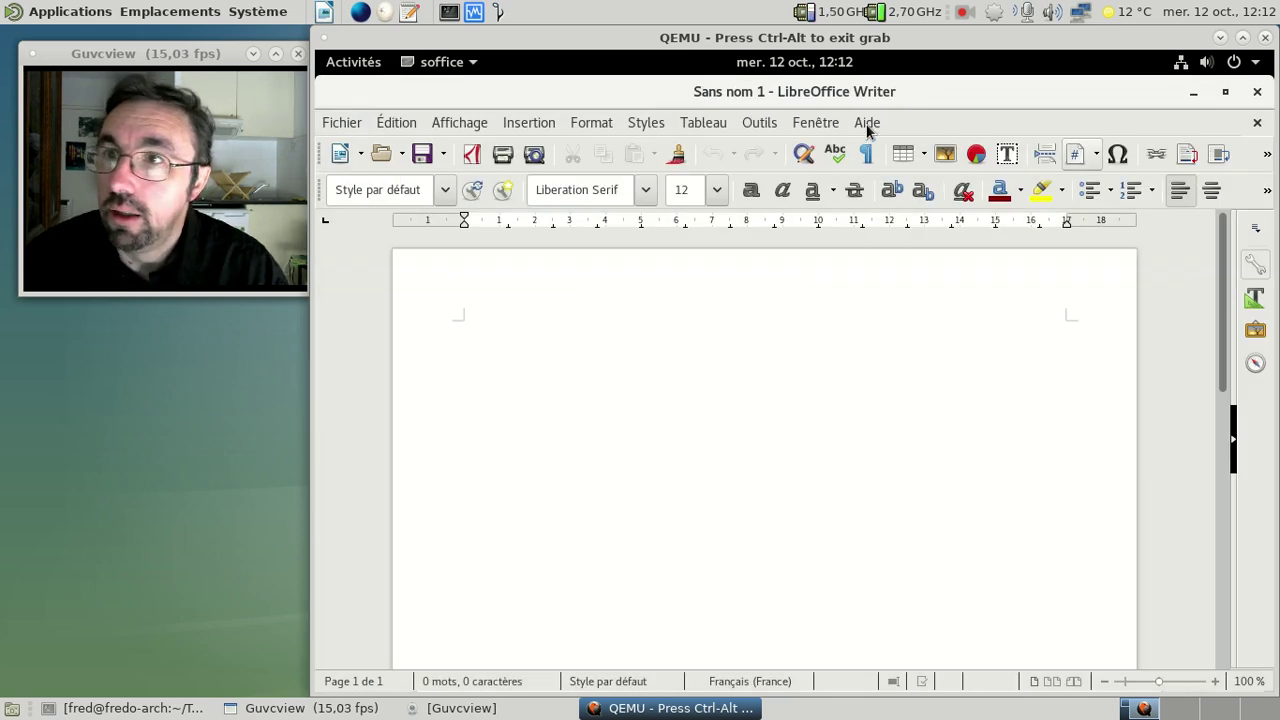
Check the LibreOffice version information, then close it and Writer.
click(867, 125)
click(916, 257)
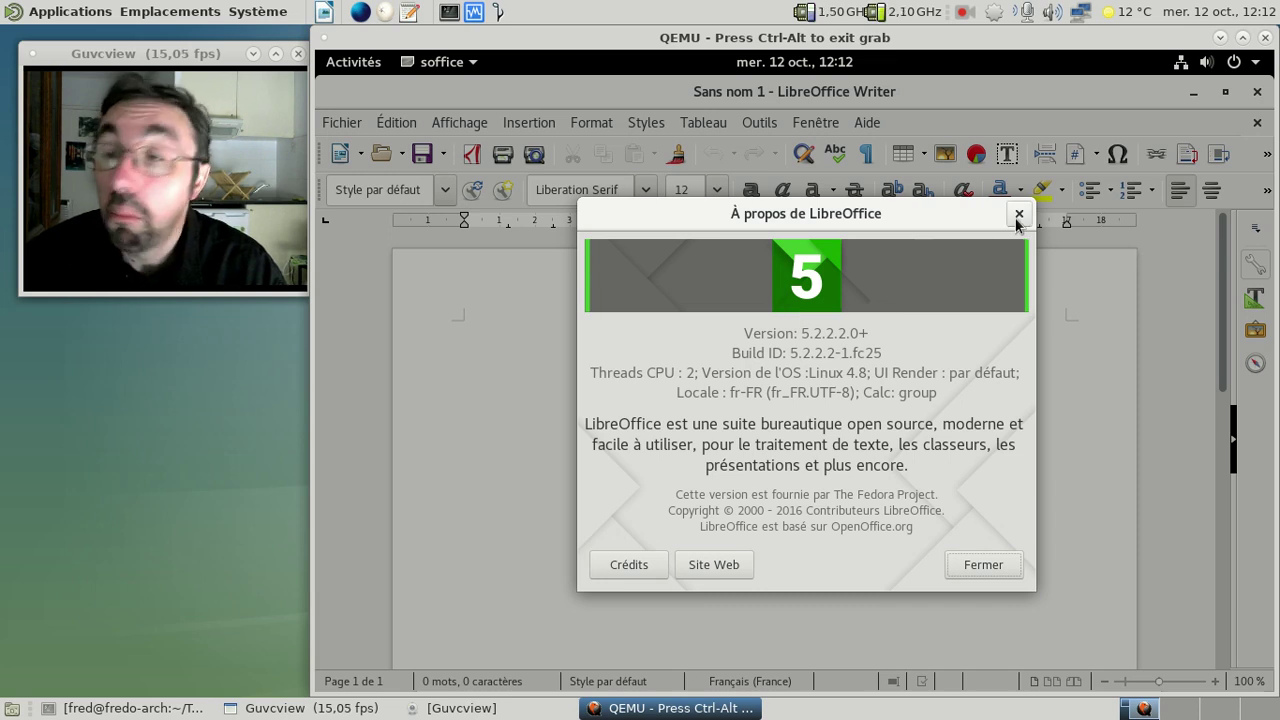
click(1018, 214)
click(1257, 91)
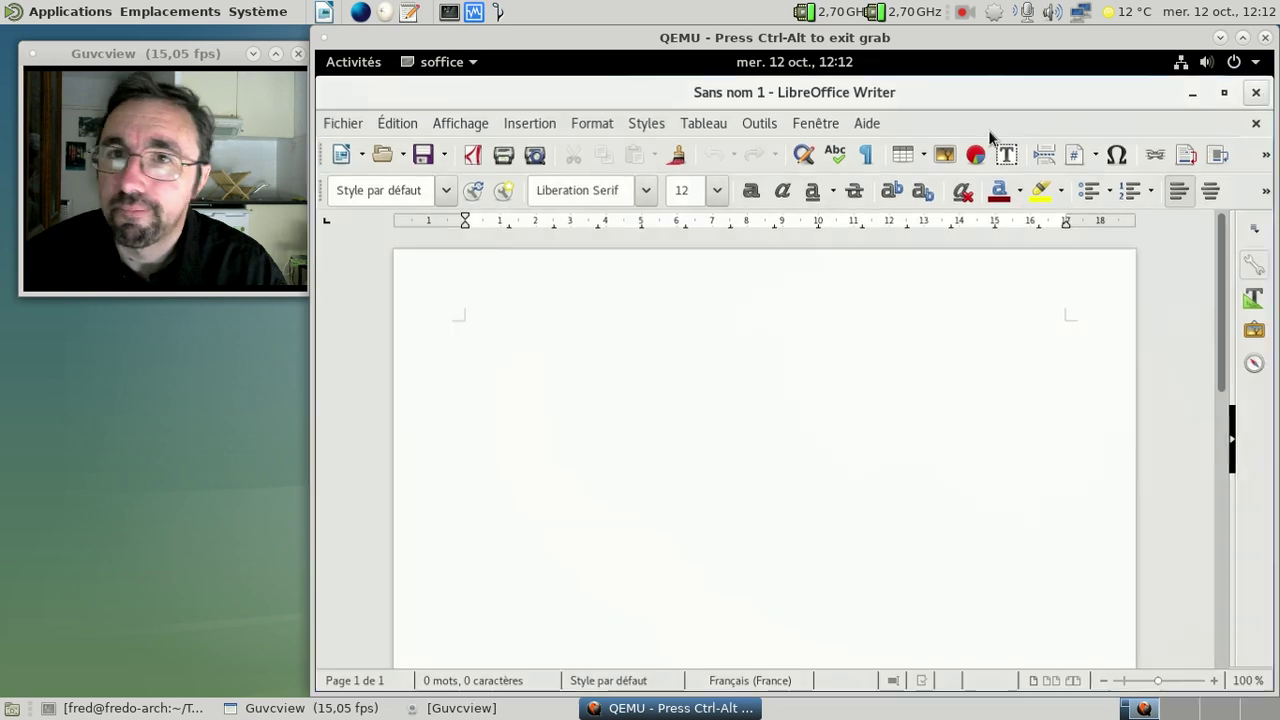
Launch GIMP from the installed applications, check its version information, and close it.
click(374, 63)
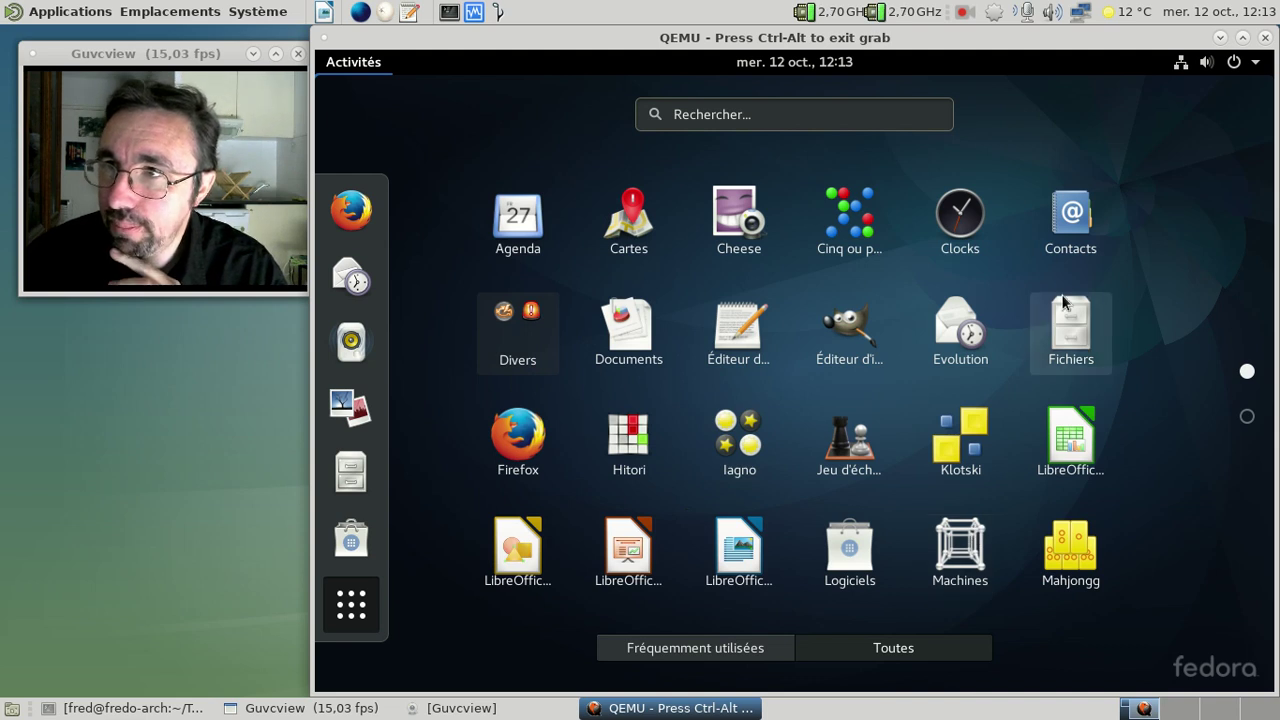
click(874, 336)
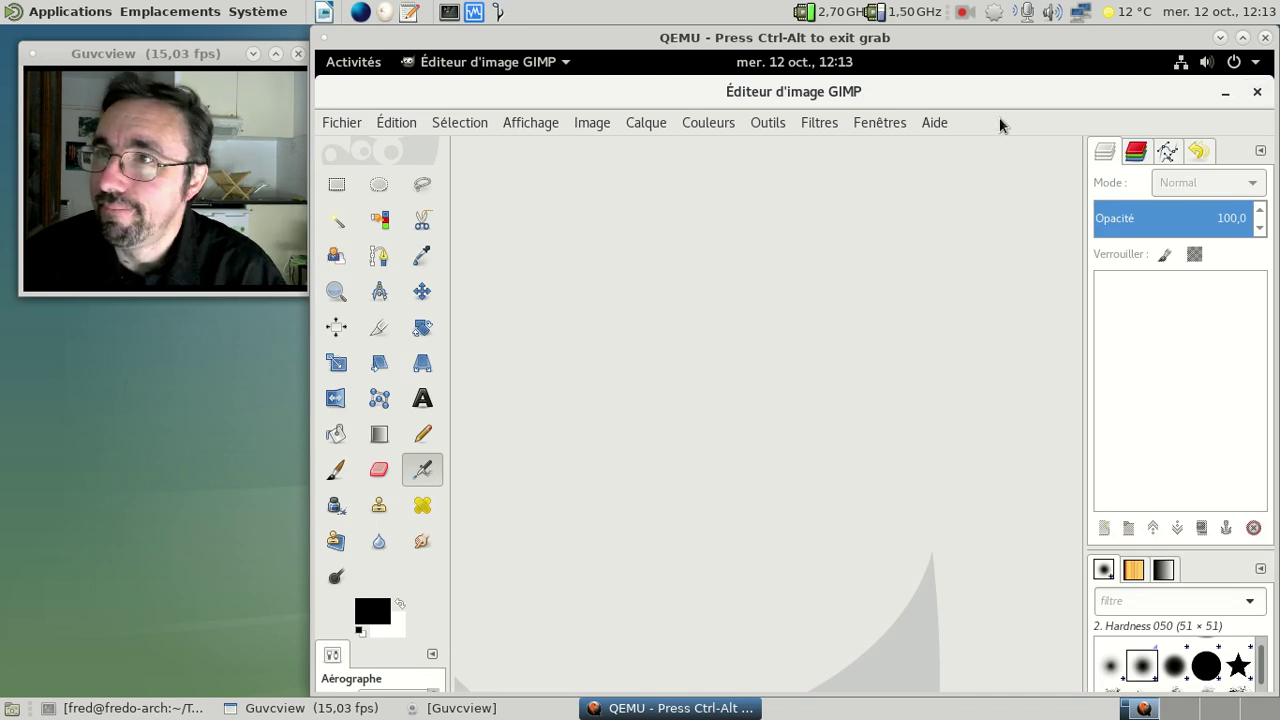
click(935, 124)
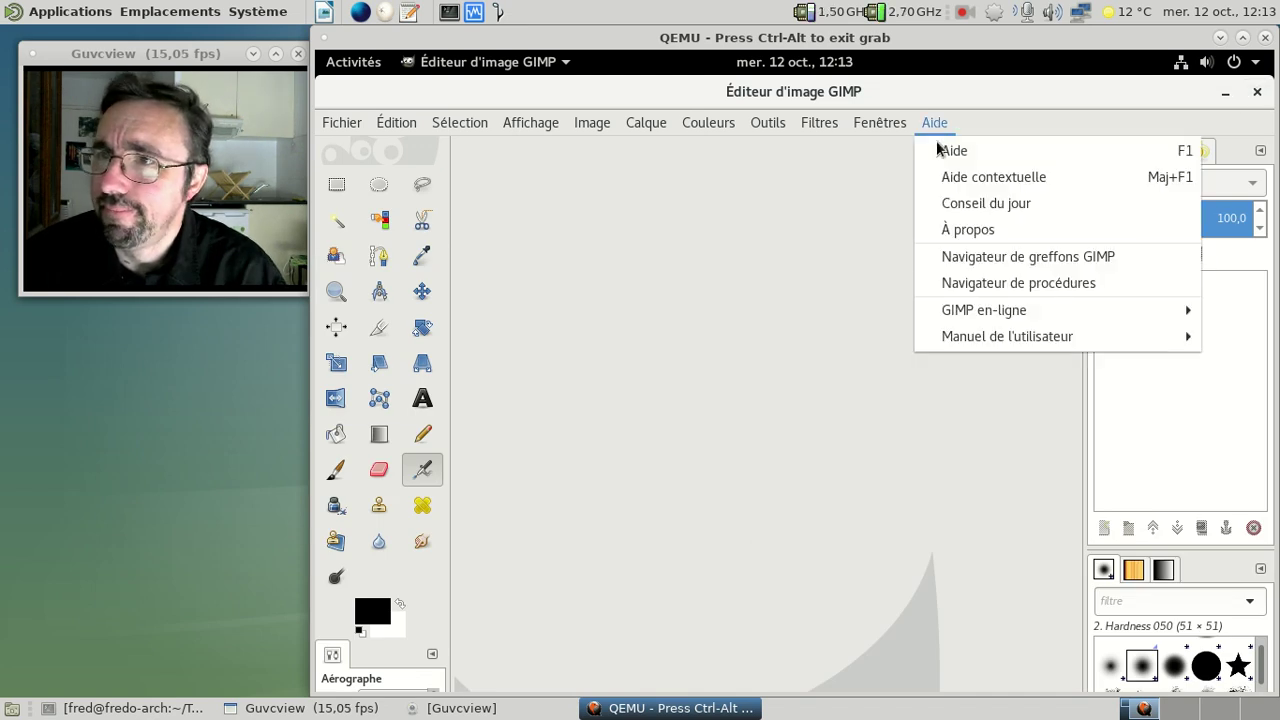
click(951, 229)
click(955, 200)
click(1256, 96)
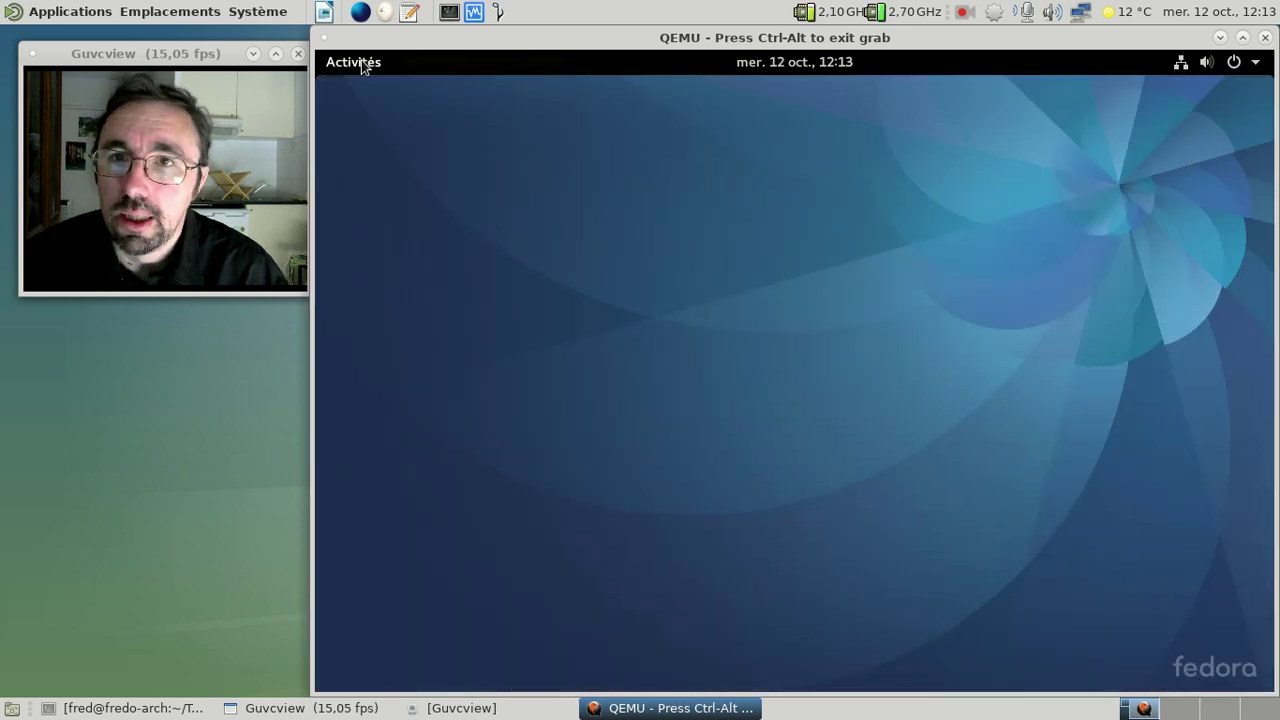
Launch Firefox and raise the system volume to roughly three quarters while it loads.
click(363, 65)
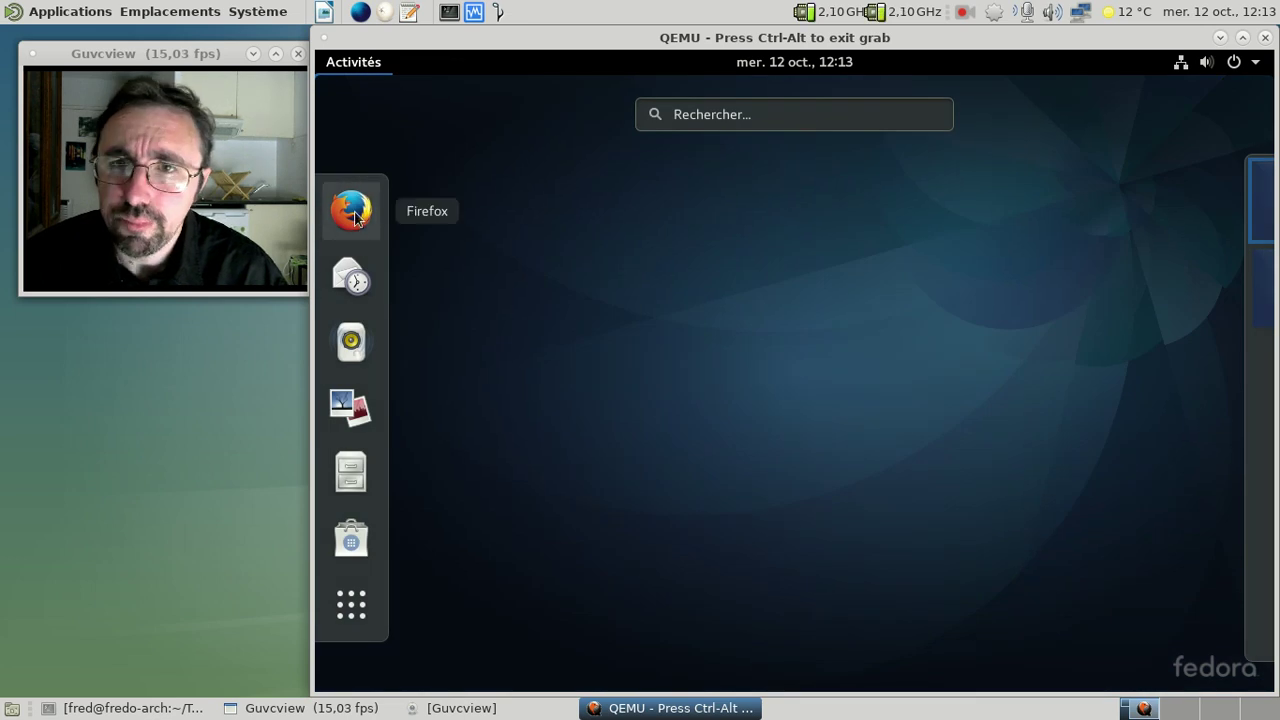
click(355, 211)
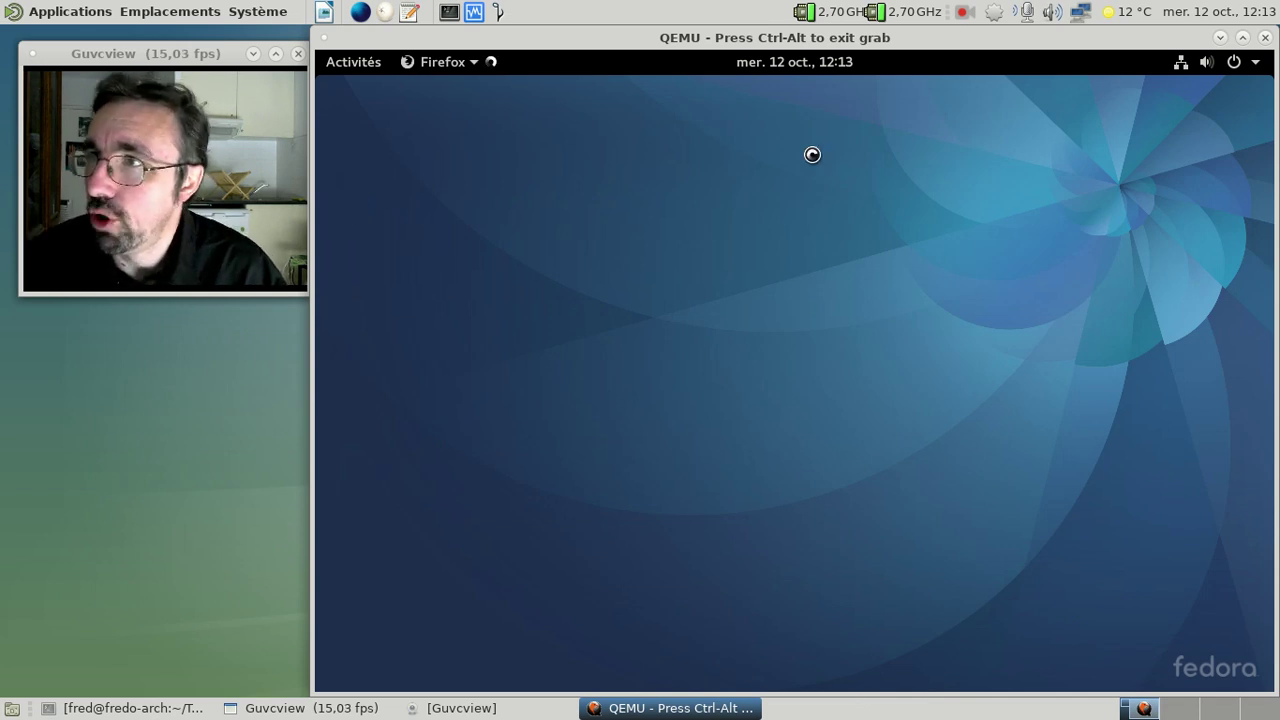
click(1208, 62)
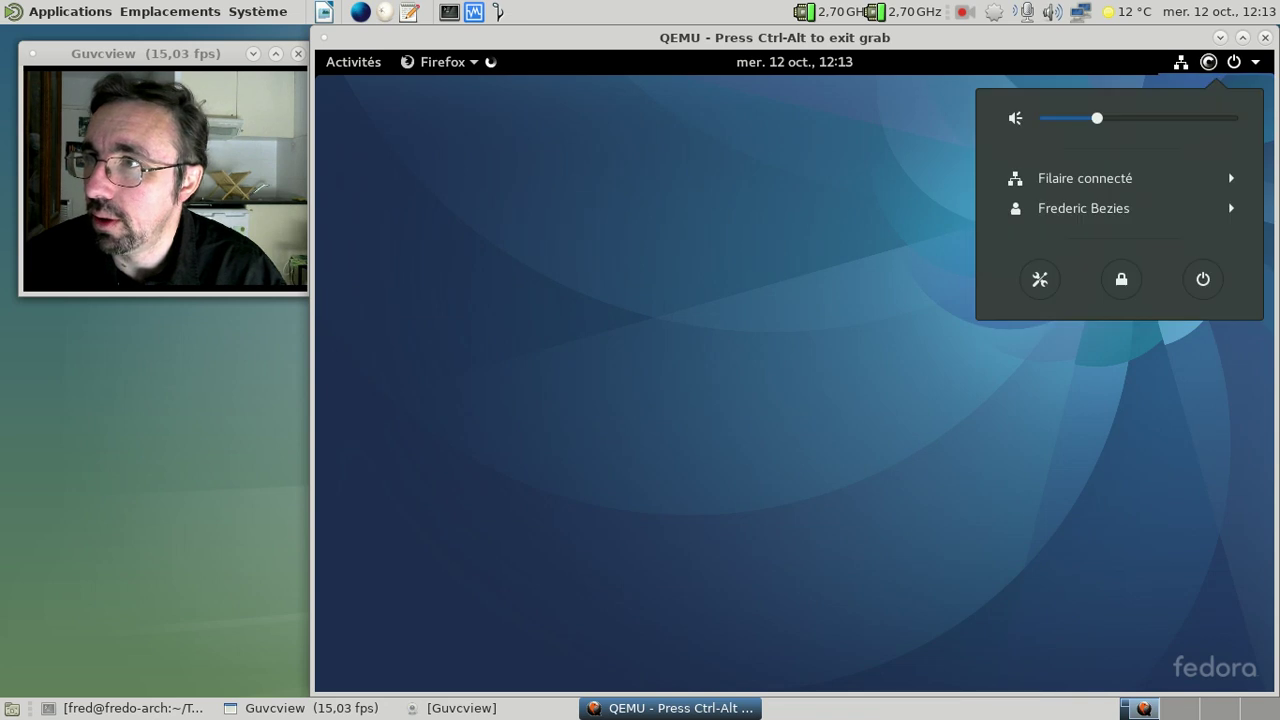
click(1183, 120)
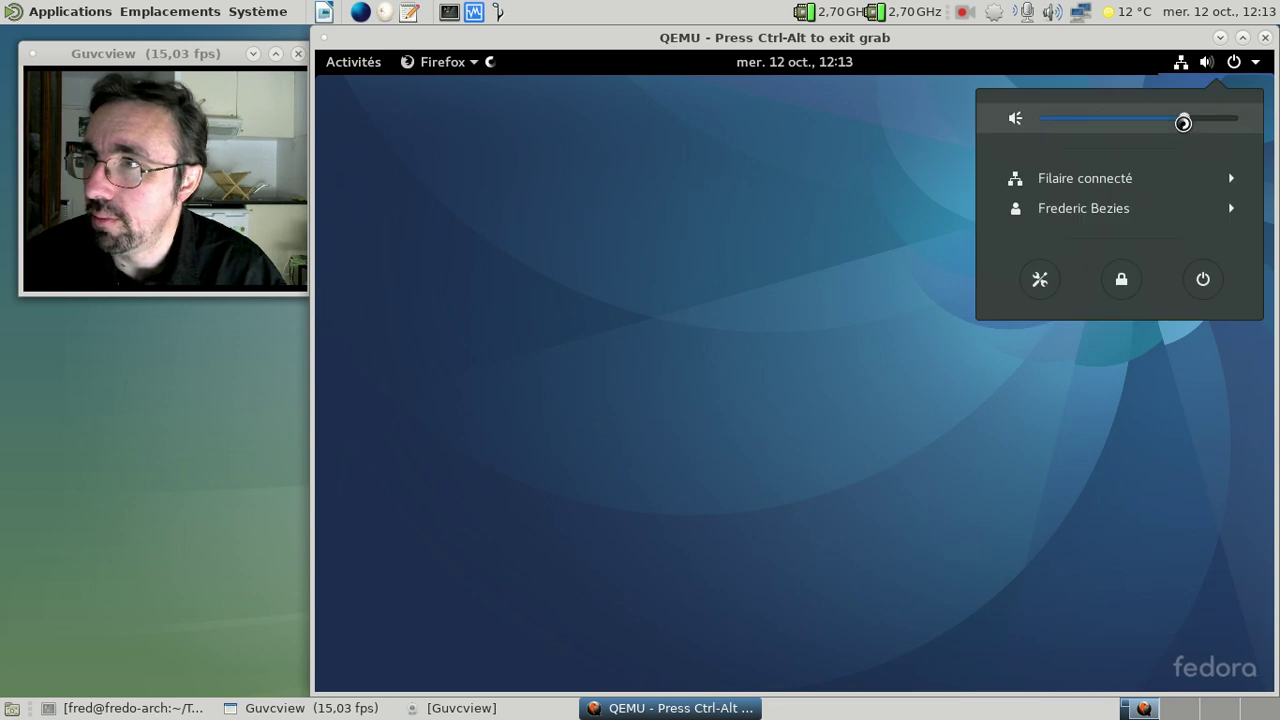
click(840, 157)
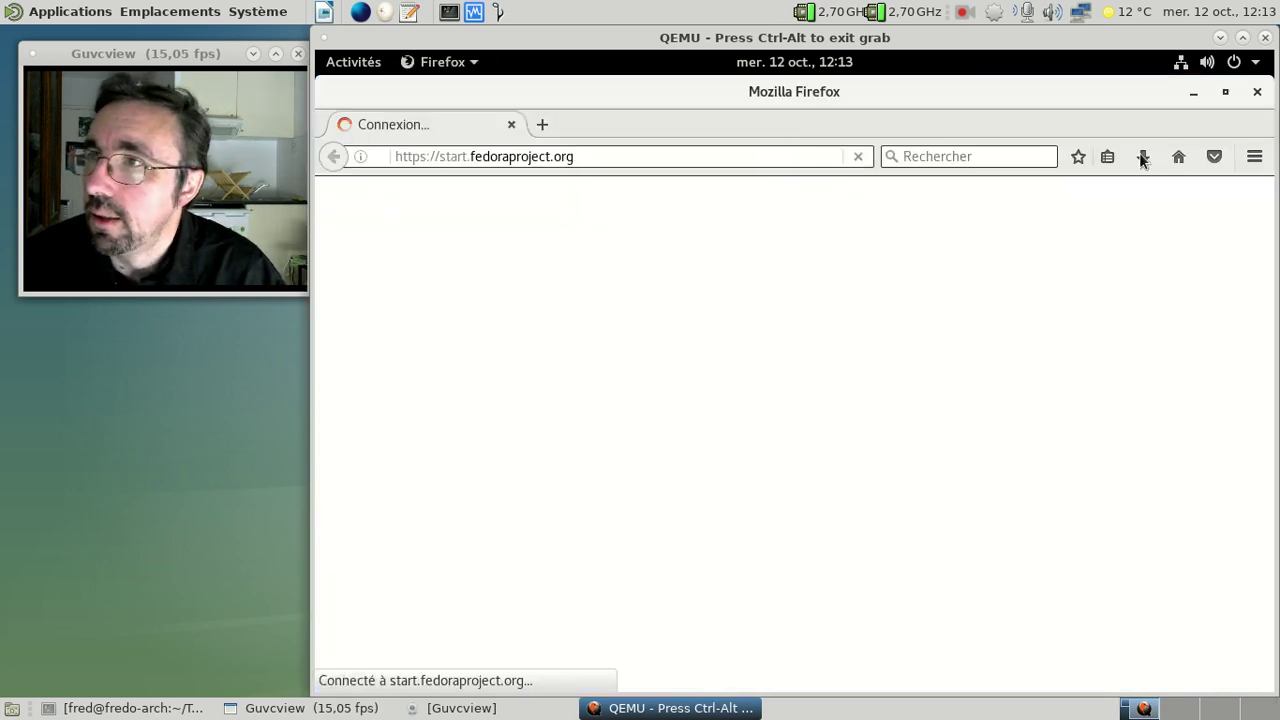
Restore the Firefox window to a smaller size and load youtube.com in it.
click(1222, 93)
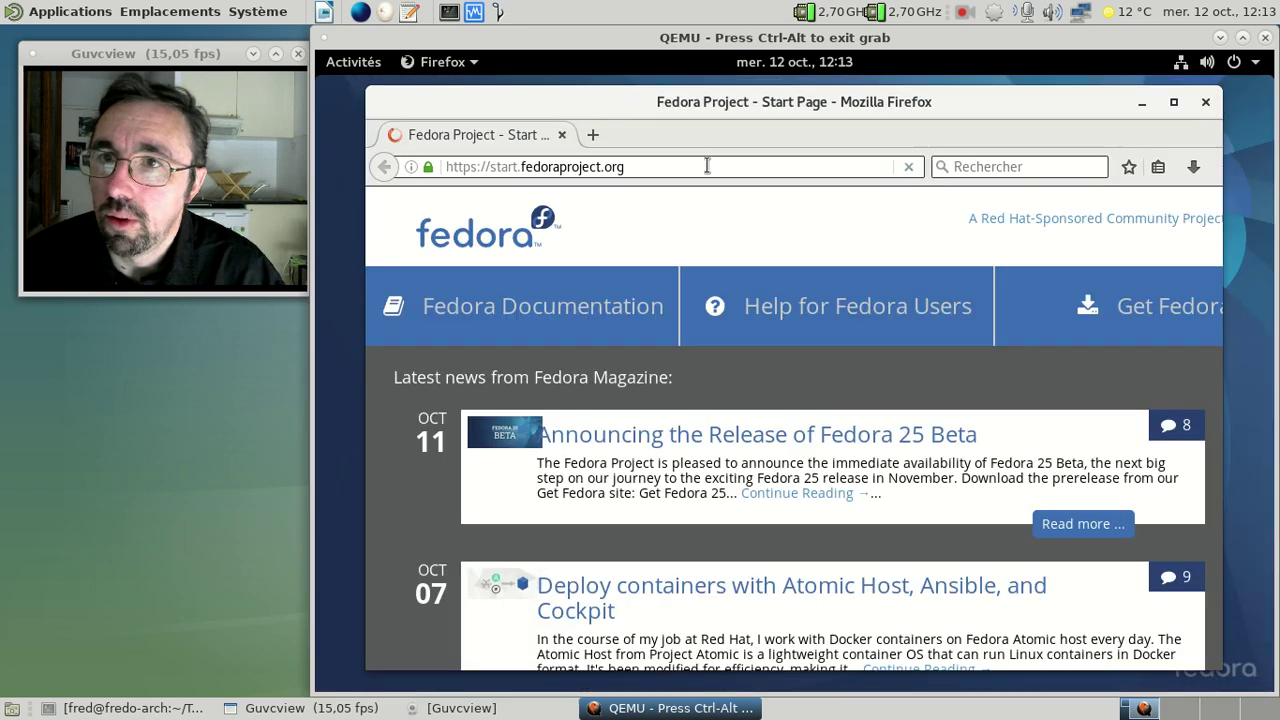
click(707, 166)
text(youtube.com/)
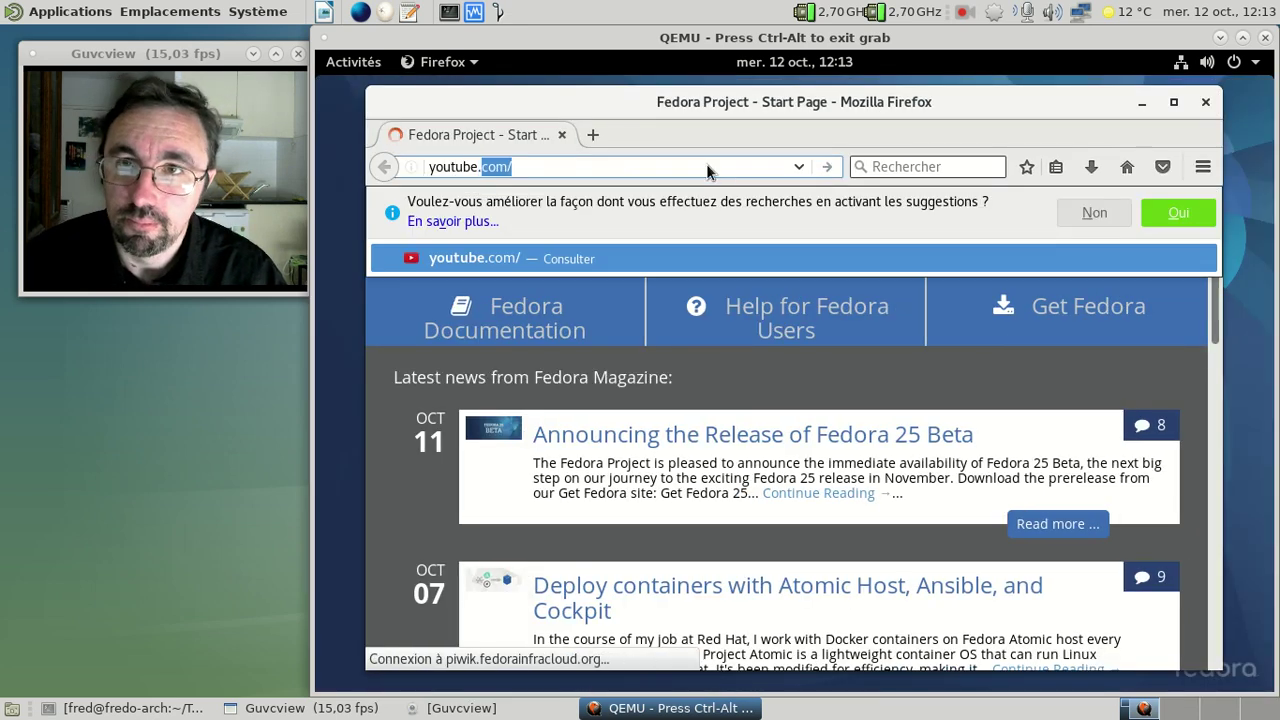
key(Return)
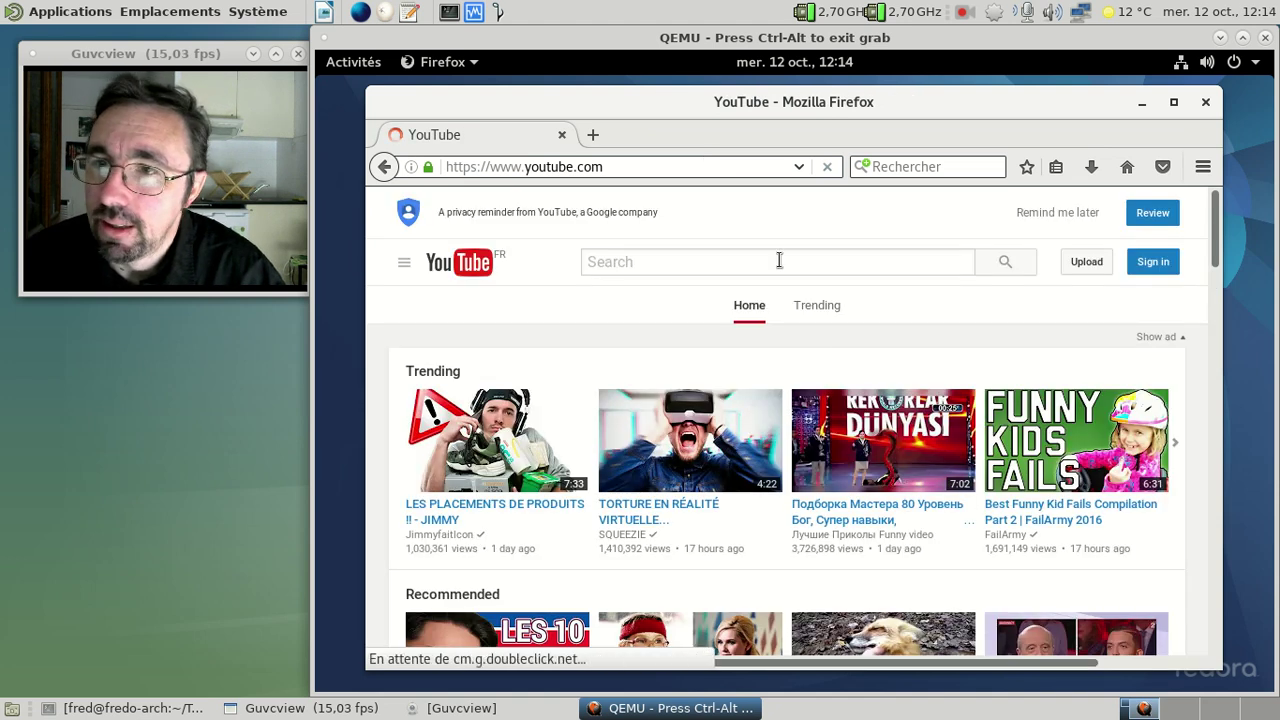
Play the first video in YouTube's Trending section, leave it, and close Firefox.
click(779, 260)
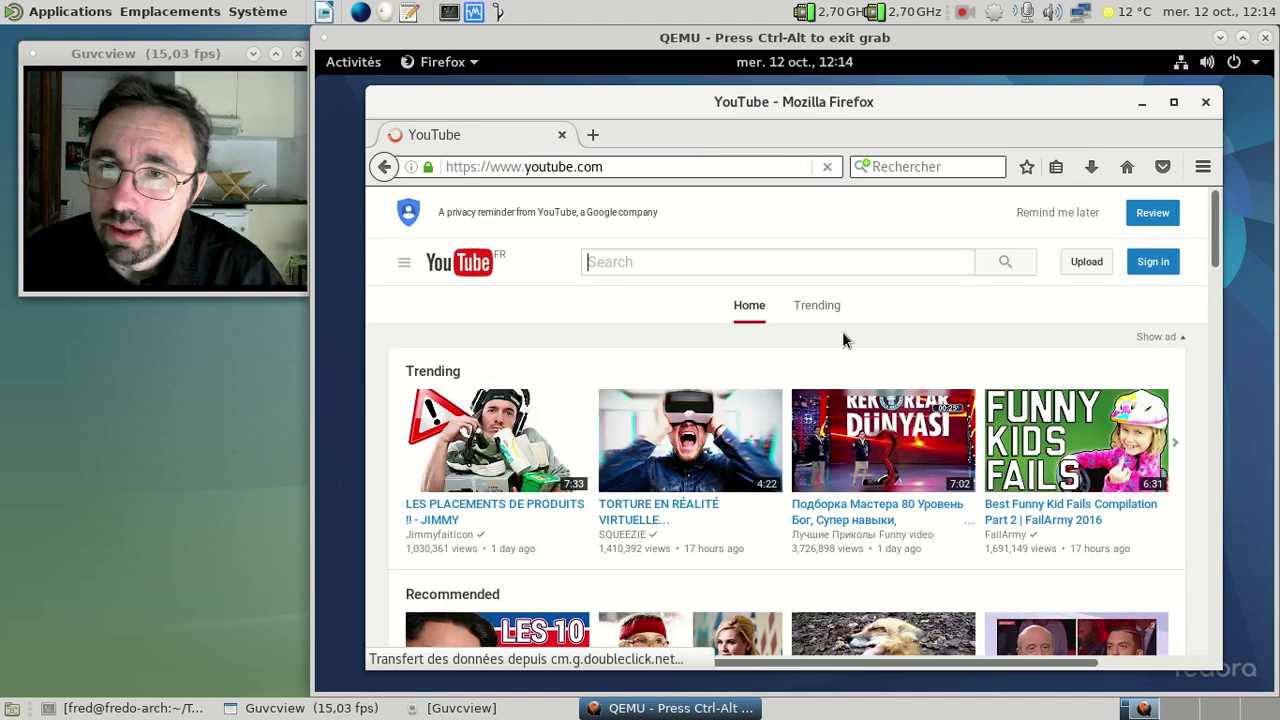
click(551, 433)
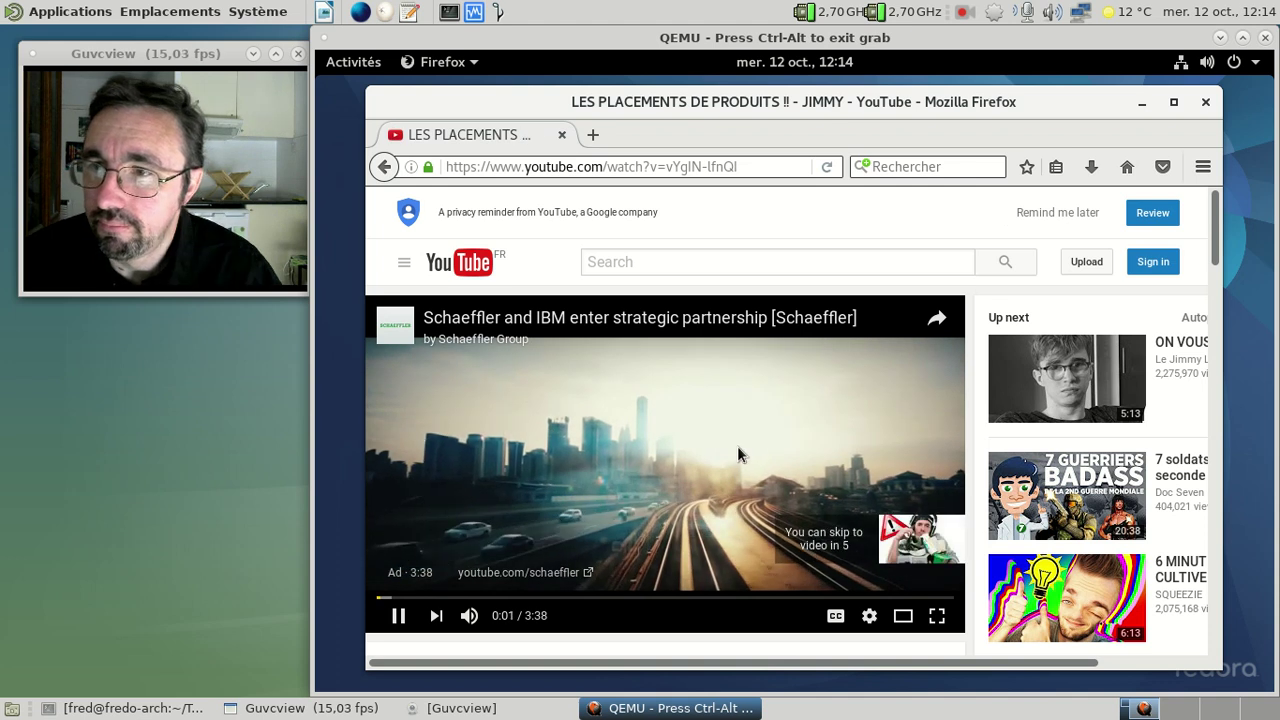
click(386, 169)
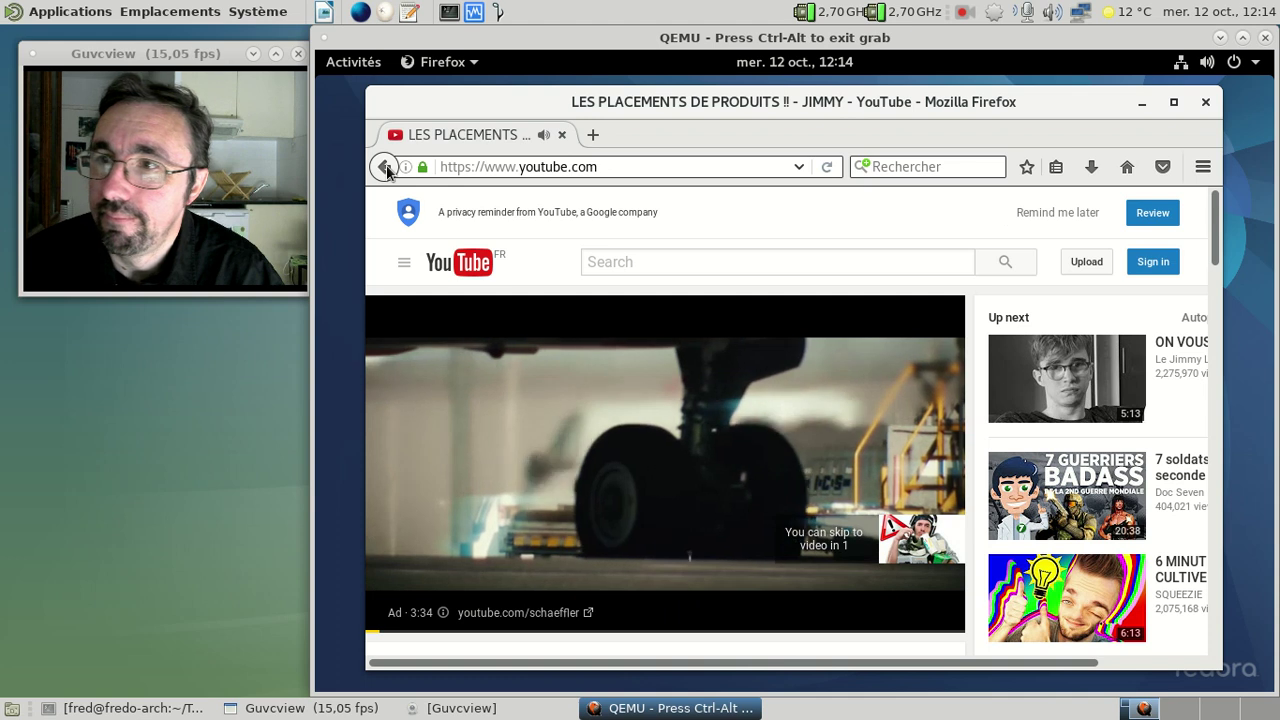
click(563, 136)
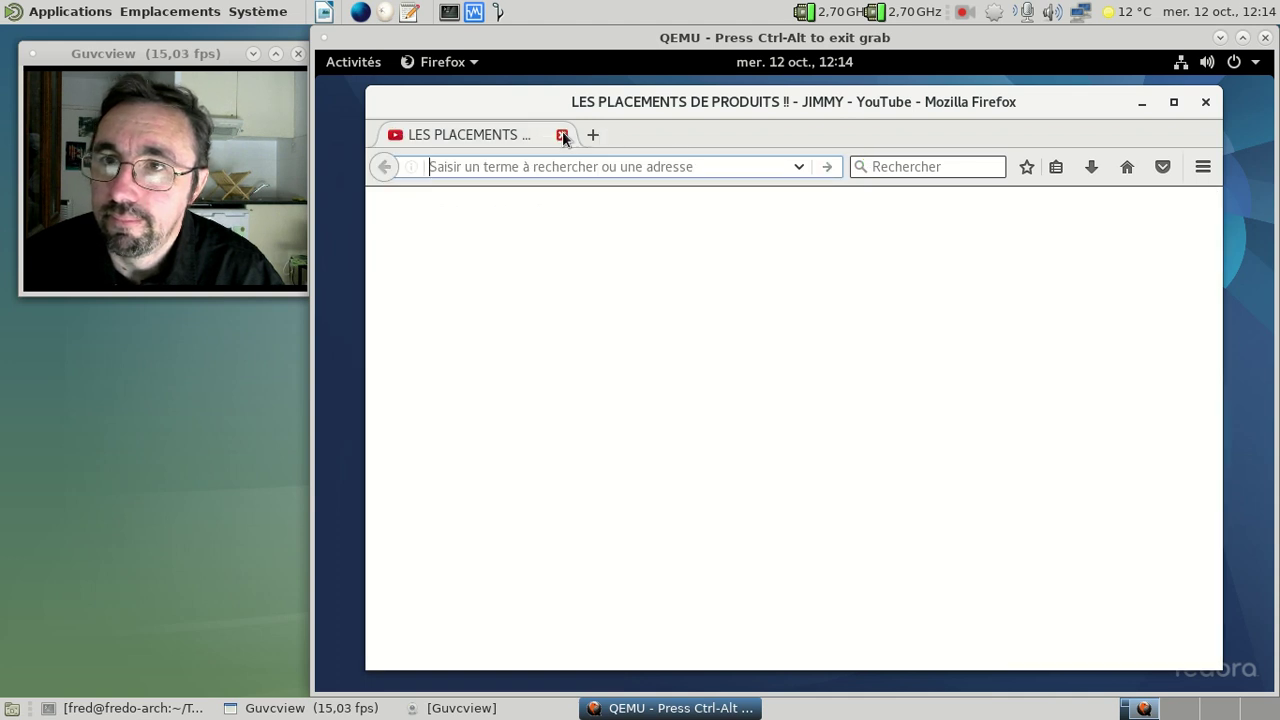
click(1206, 103)
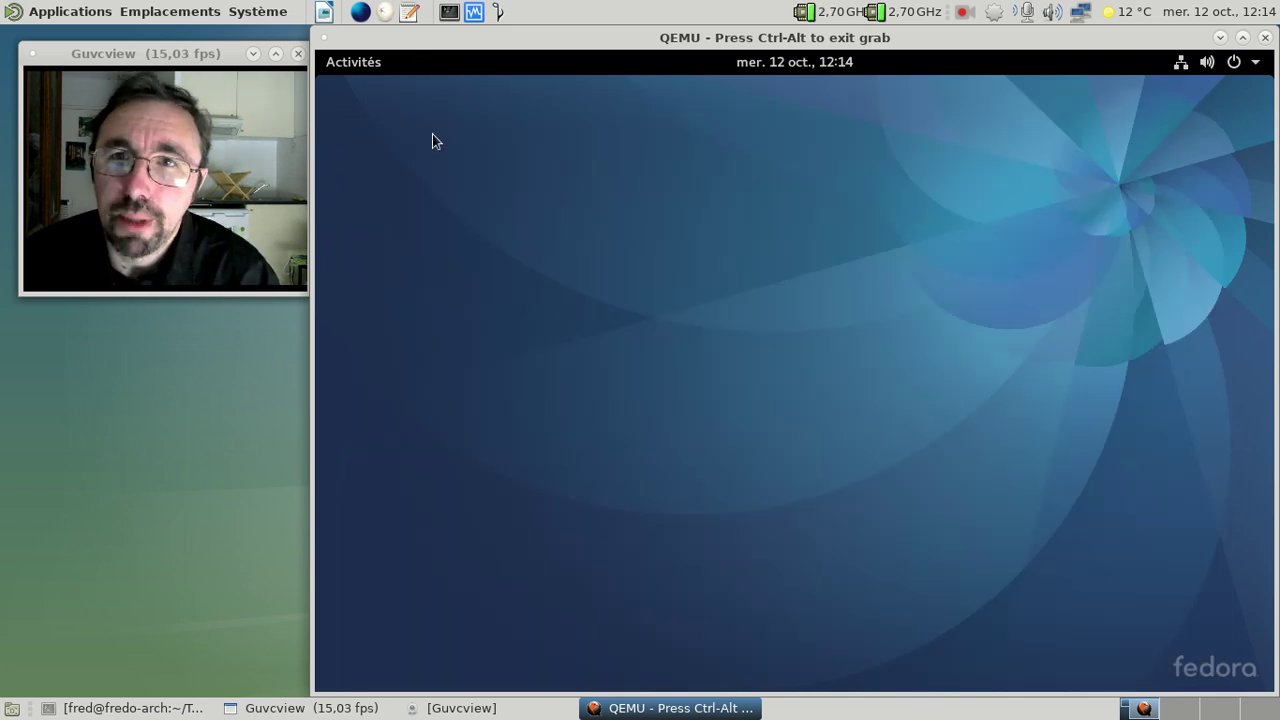
Open Logiciels and look through its installed applications and updates, ending on the full catalogue.
click(371, 67)
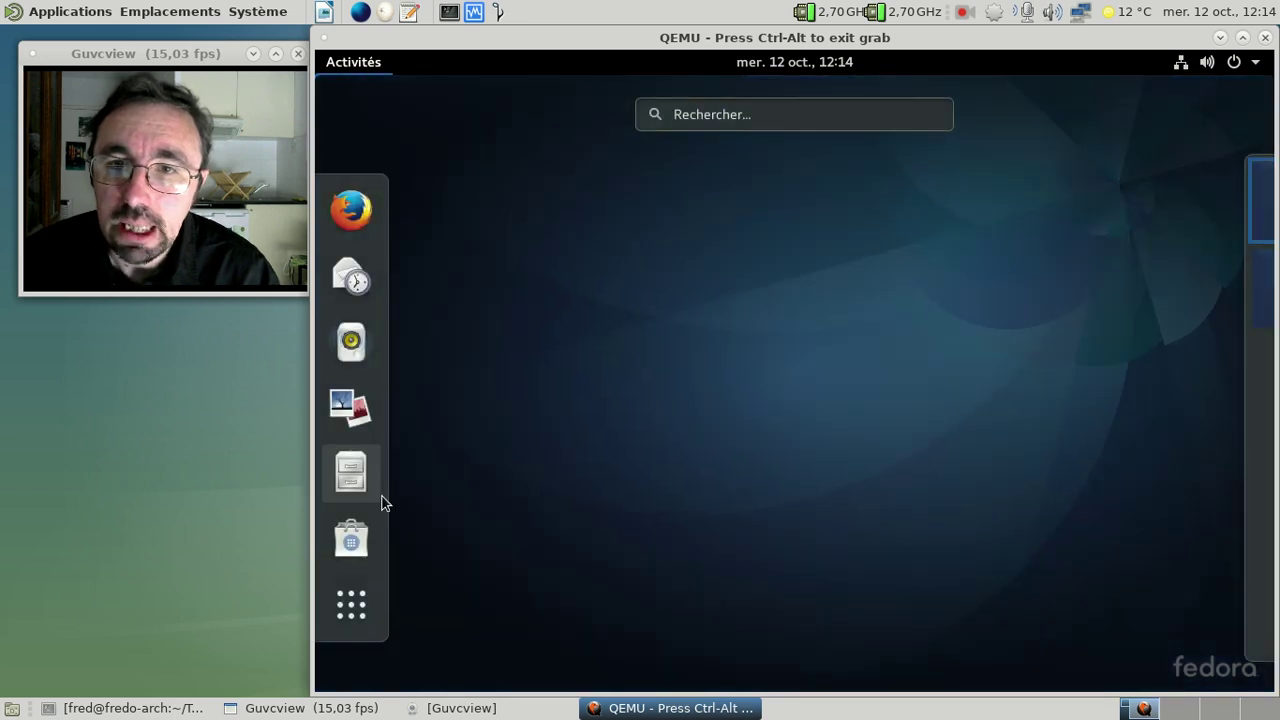
click(352, 537)
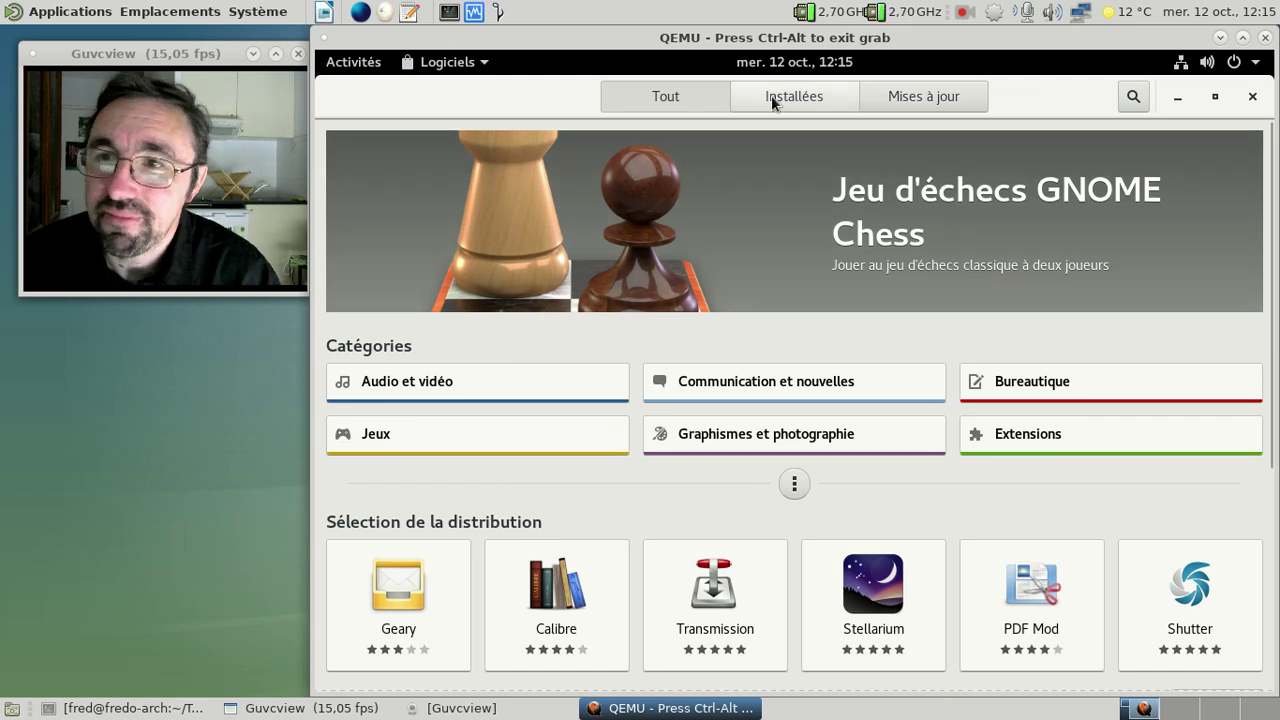
click(771, 95)
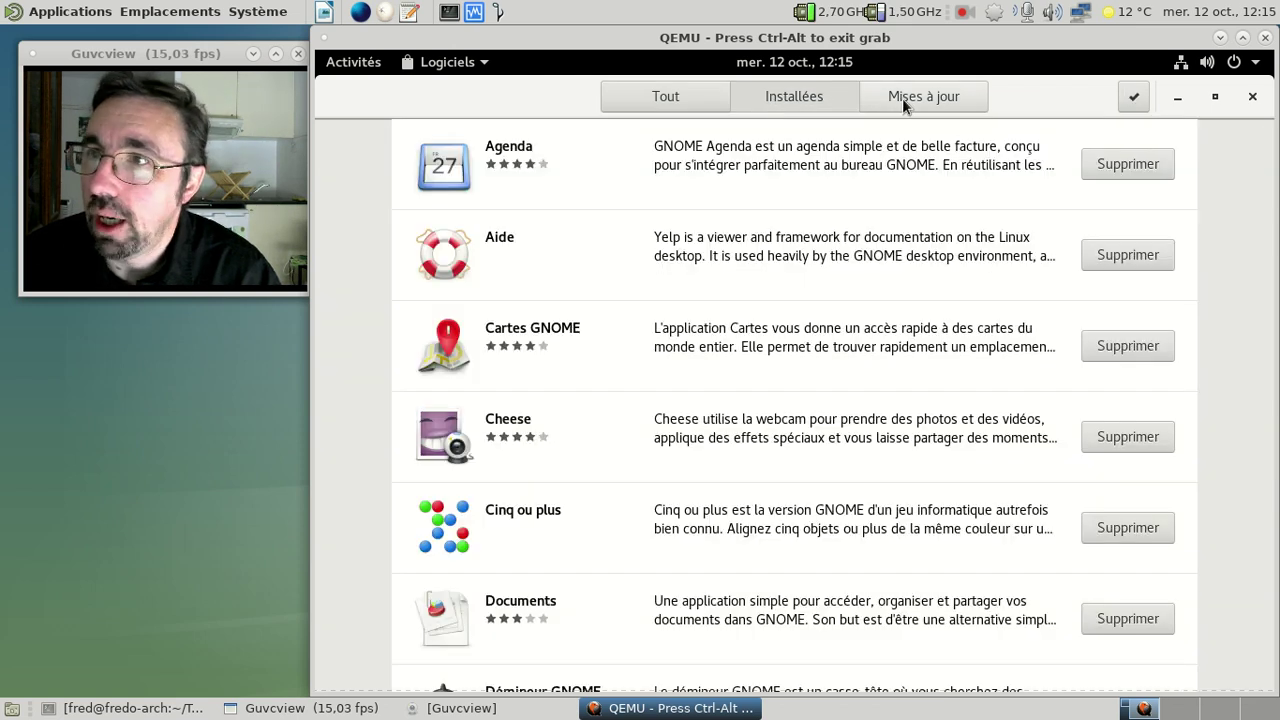
click(903, 97)
click(815, 97)
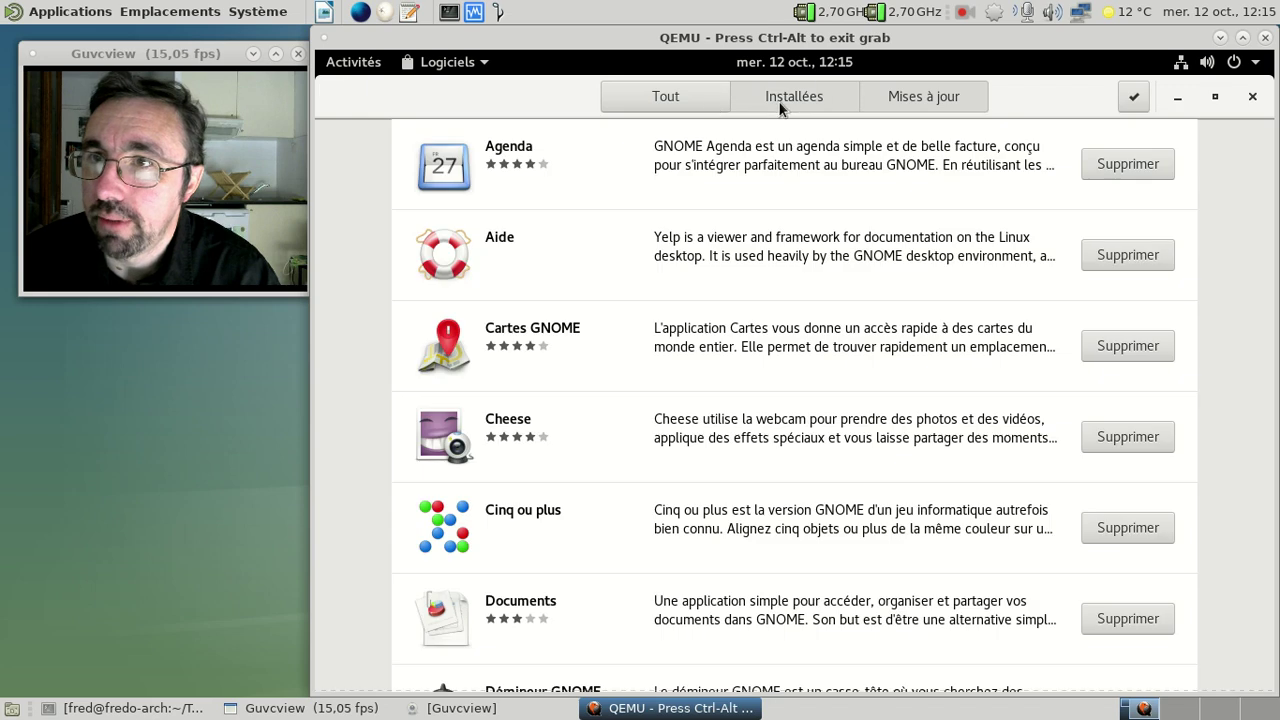
click(683, 102)
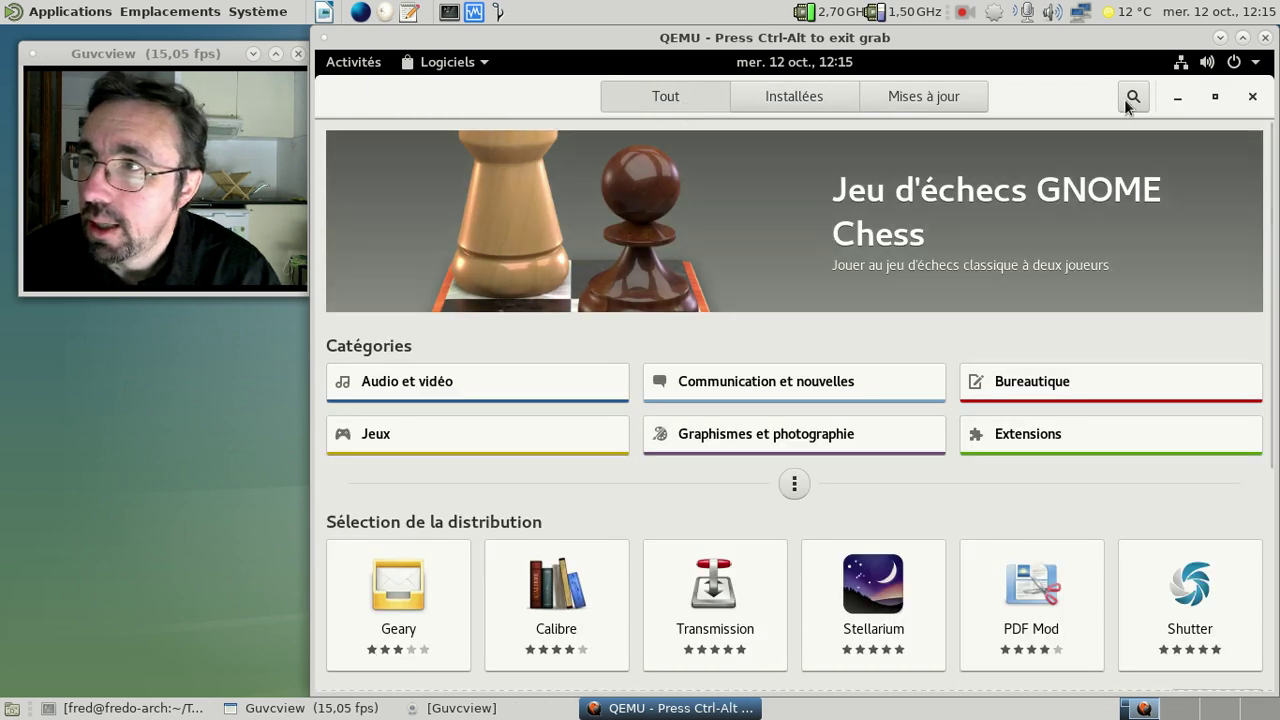
Search the Logiciels catalogue for vlc and clear the search text.
click(1131, 100)
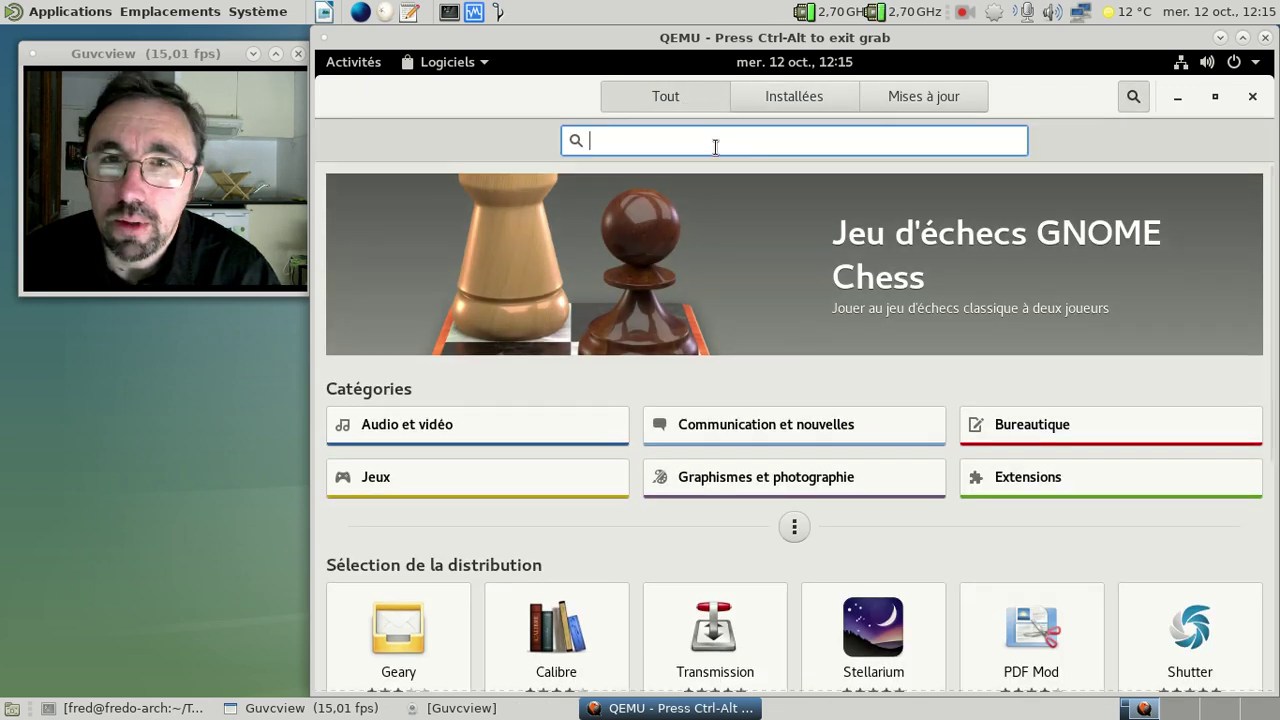
text(vlc)
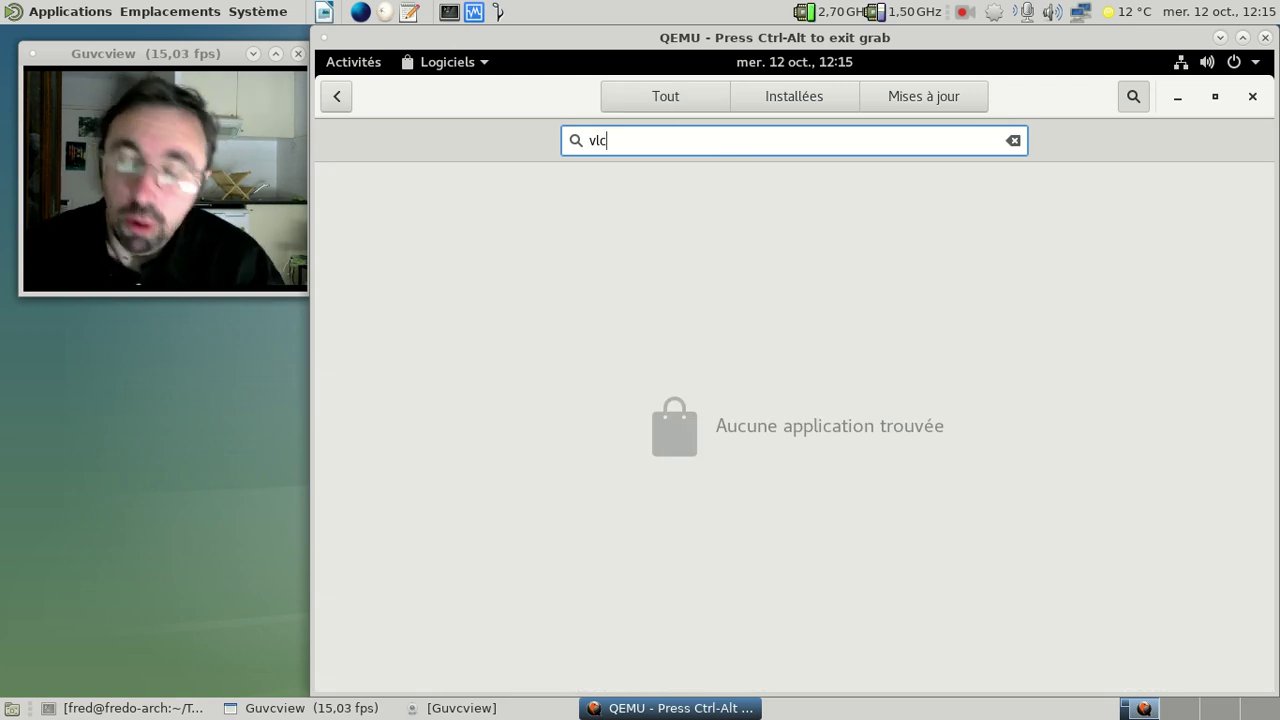
key(BackSpace)
key(BackSpace)
key(BackSpace)
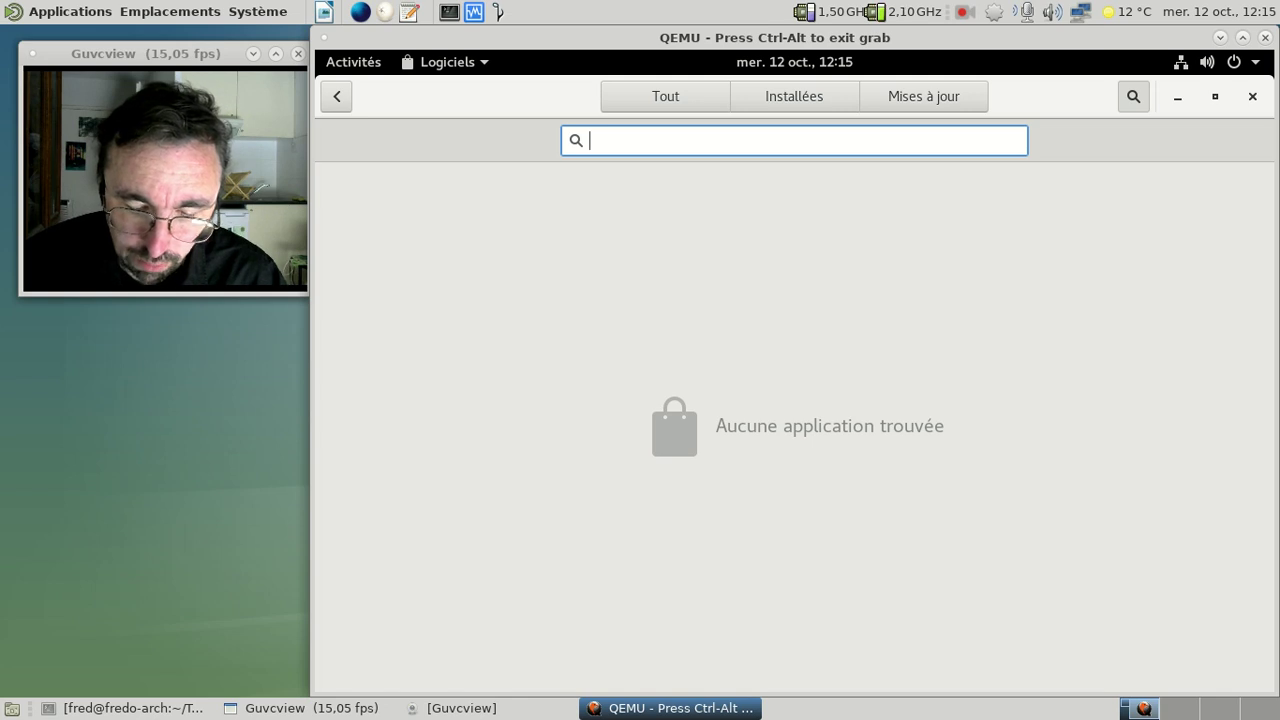
Search Logiciels for brasero, open the Brasero entry, and install it.
text(braseo)
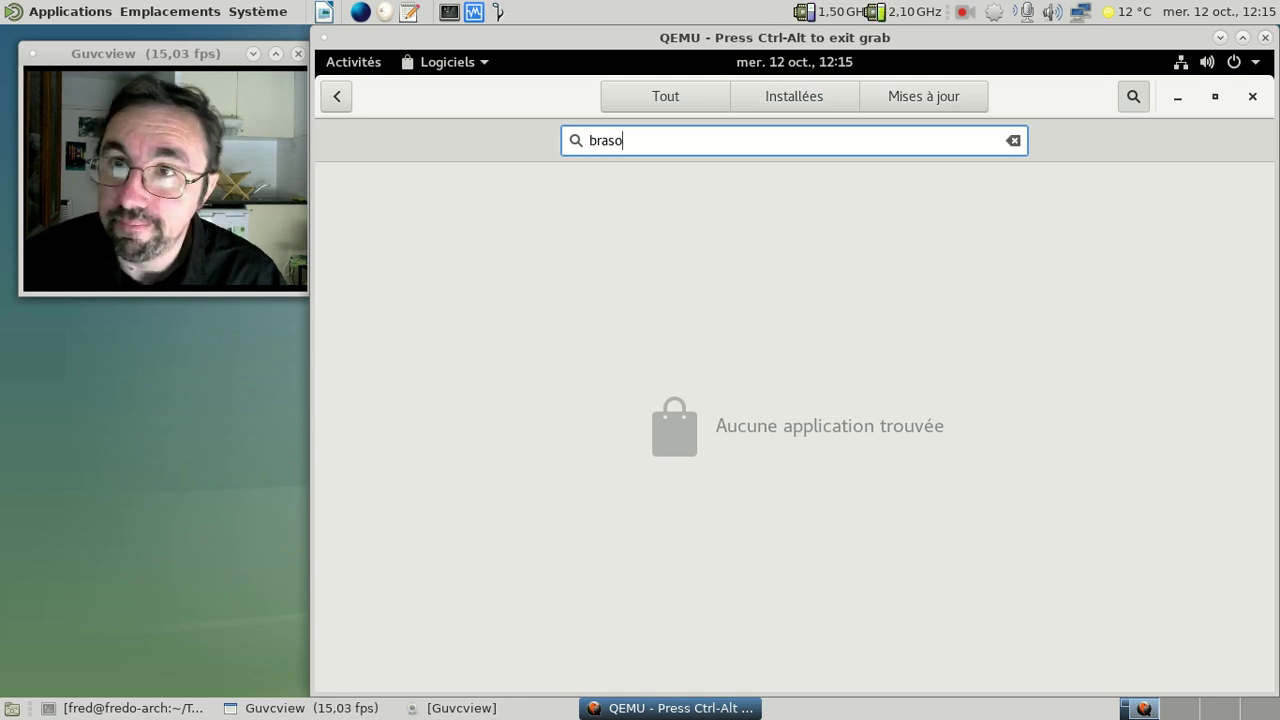
key(BackSpace)
text(ro)
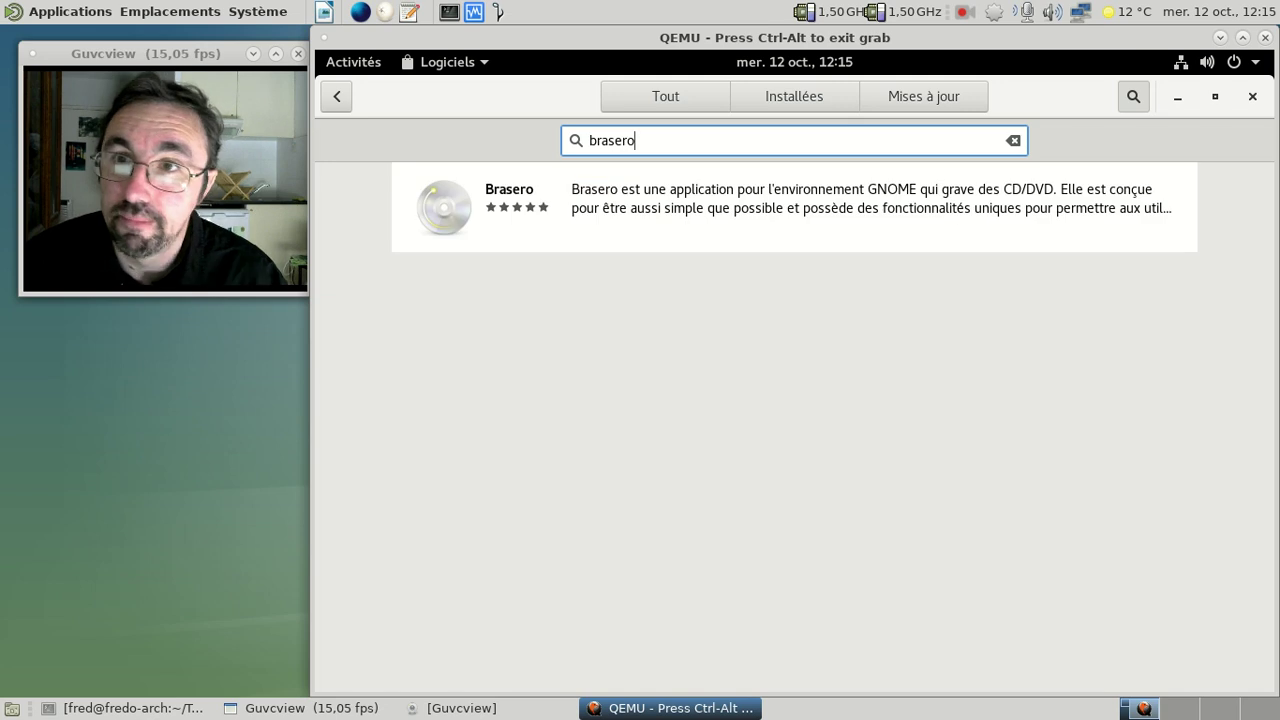
click(858, 206)
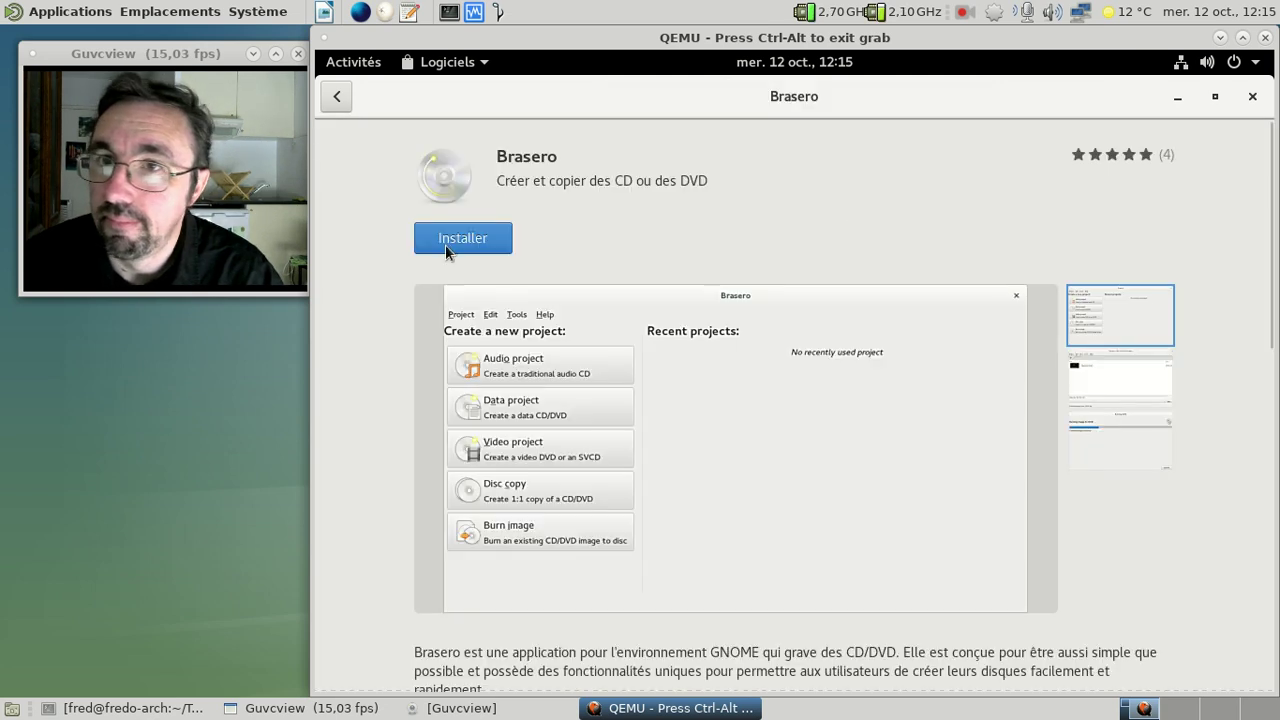
click(447, 238)
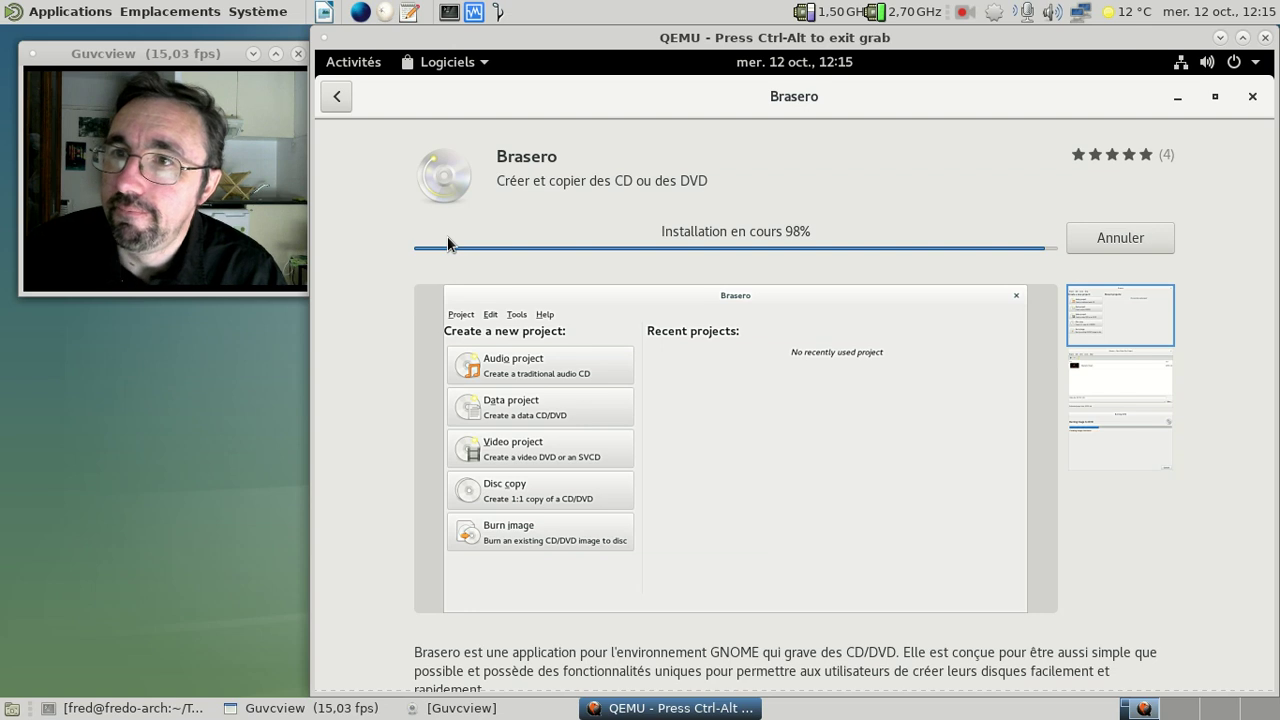
Return from the Brasero page to the search, look for libav, and clear the search text.
click(347, 102)
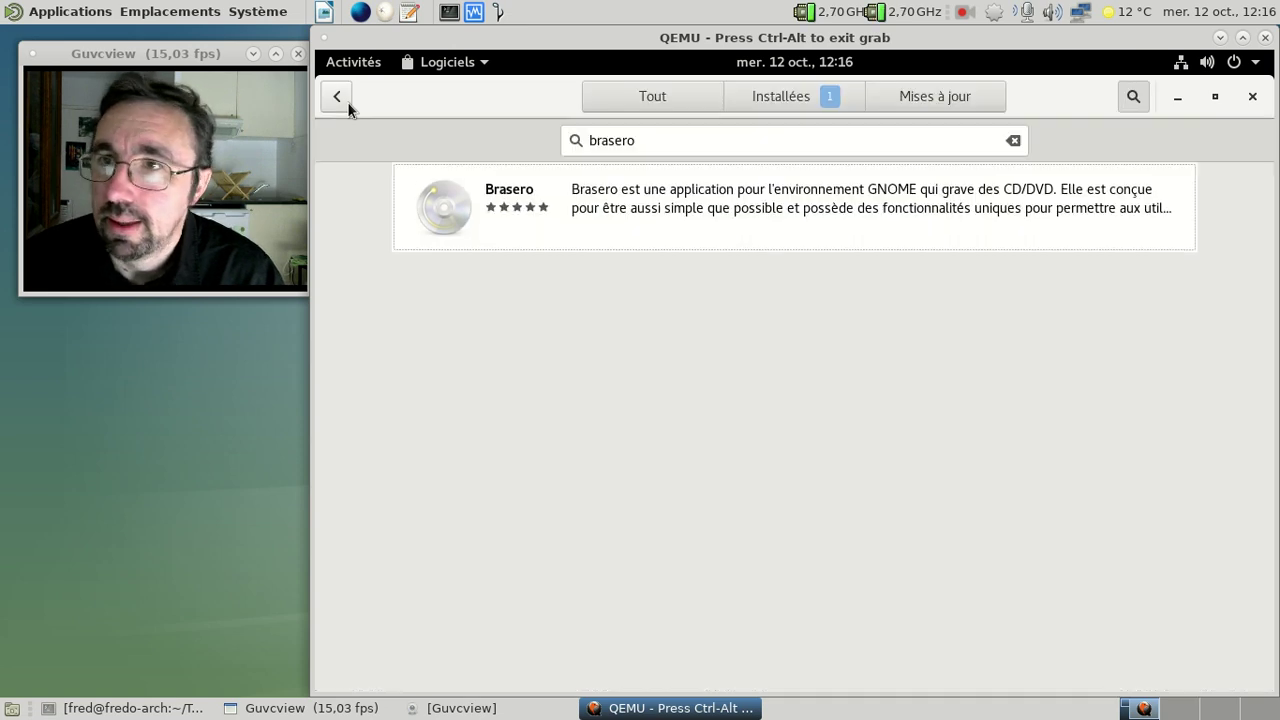
text(libac)
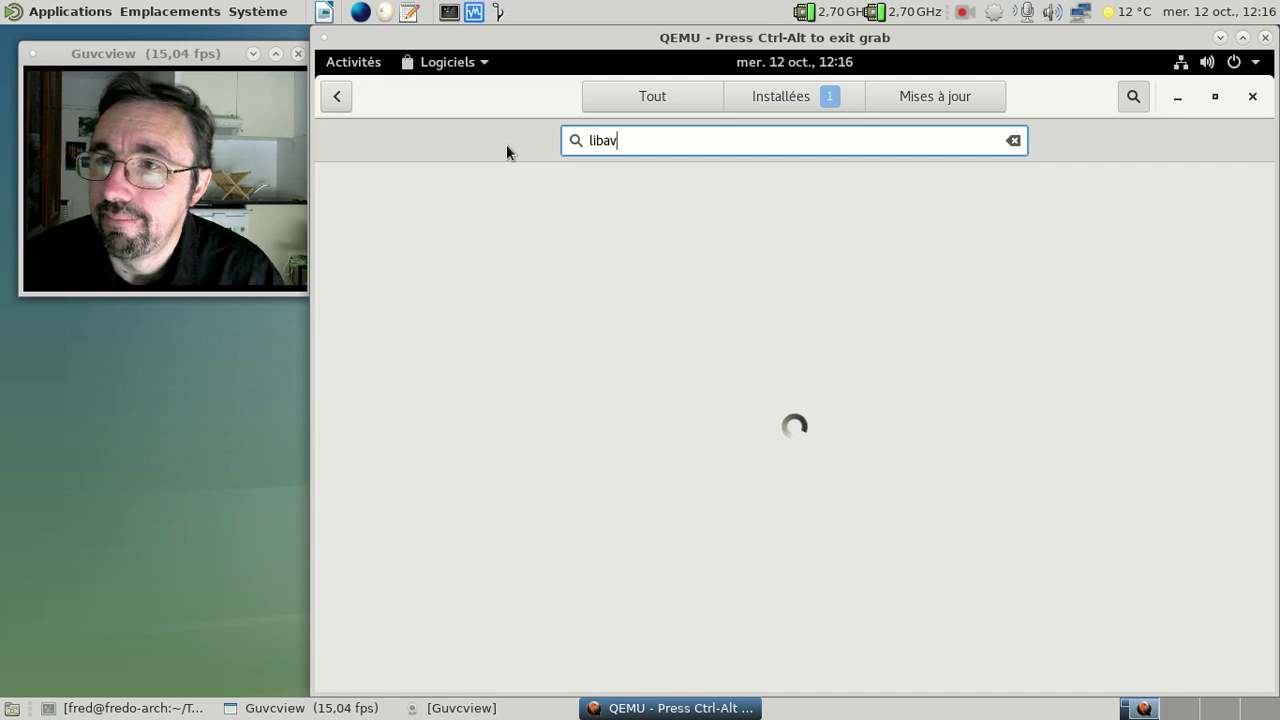
key(BackSpace)
key(BackSpace)
key(BackSpace)
key(BackSpace)
key(BackSpace)
Search the Logiciels catalogue for vidéo.
text(video)
key(BackSpace)
key(BackSpace)
text(éo)
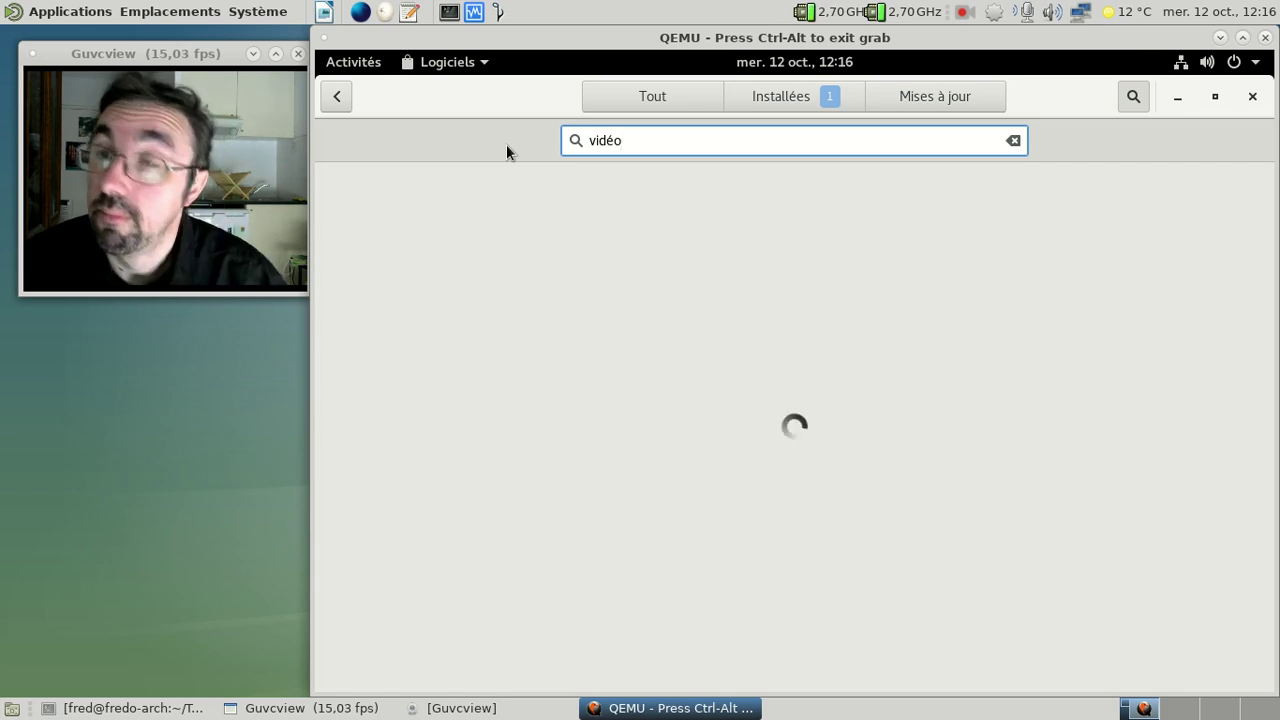
Check the progress of the Brasero installation in the list of installed applications.
click(758, 100)
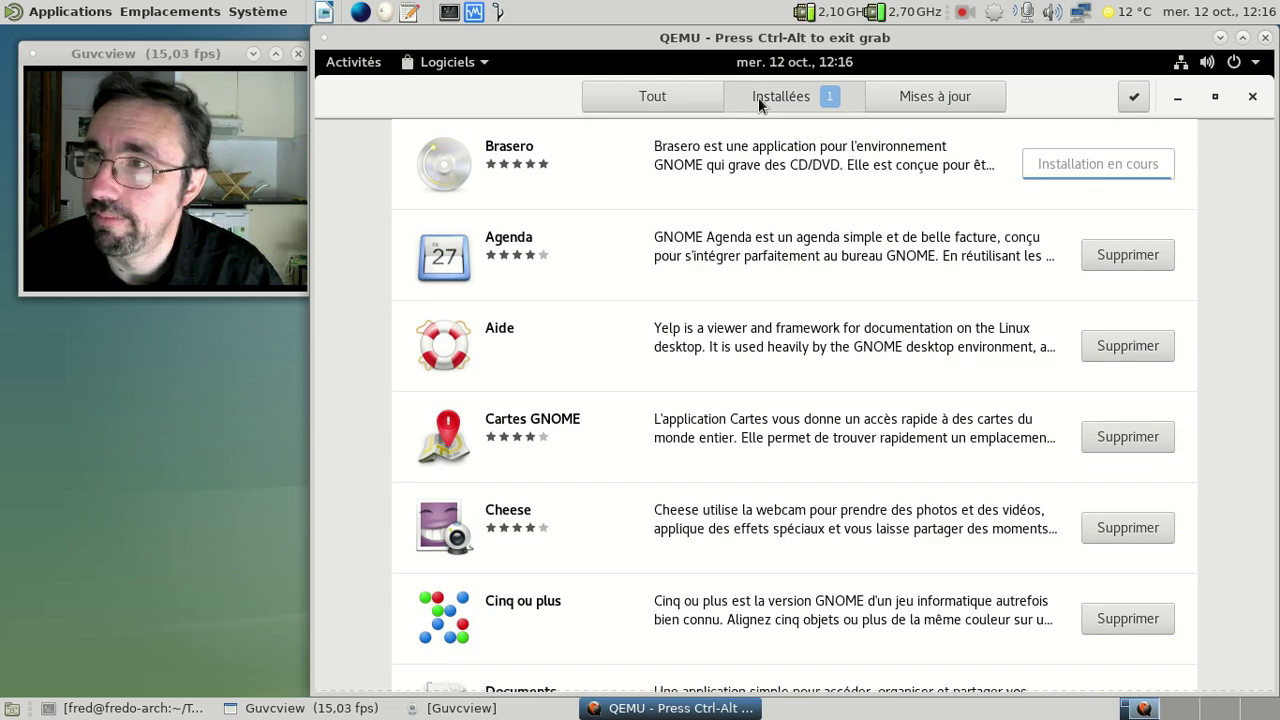
click(689, 108)
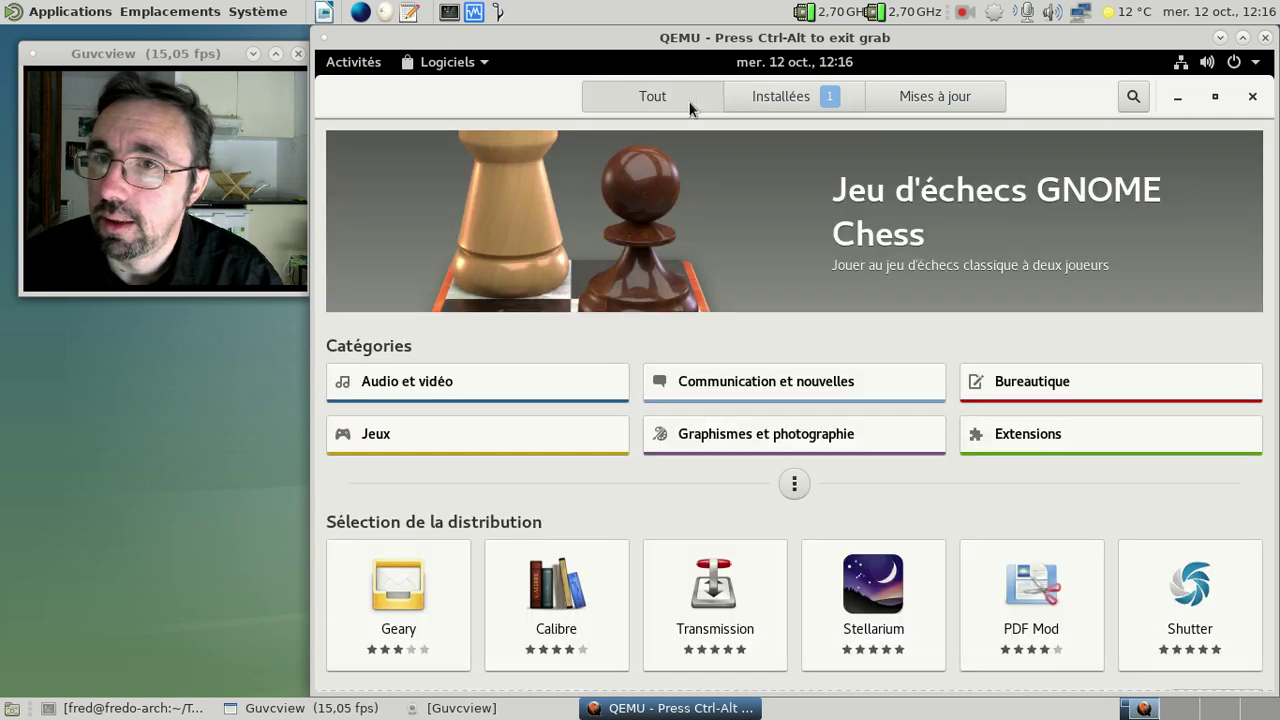
click(767, 97)
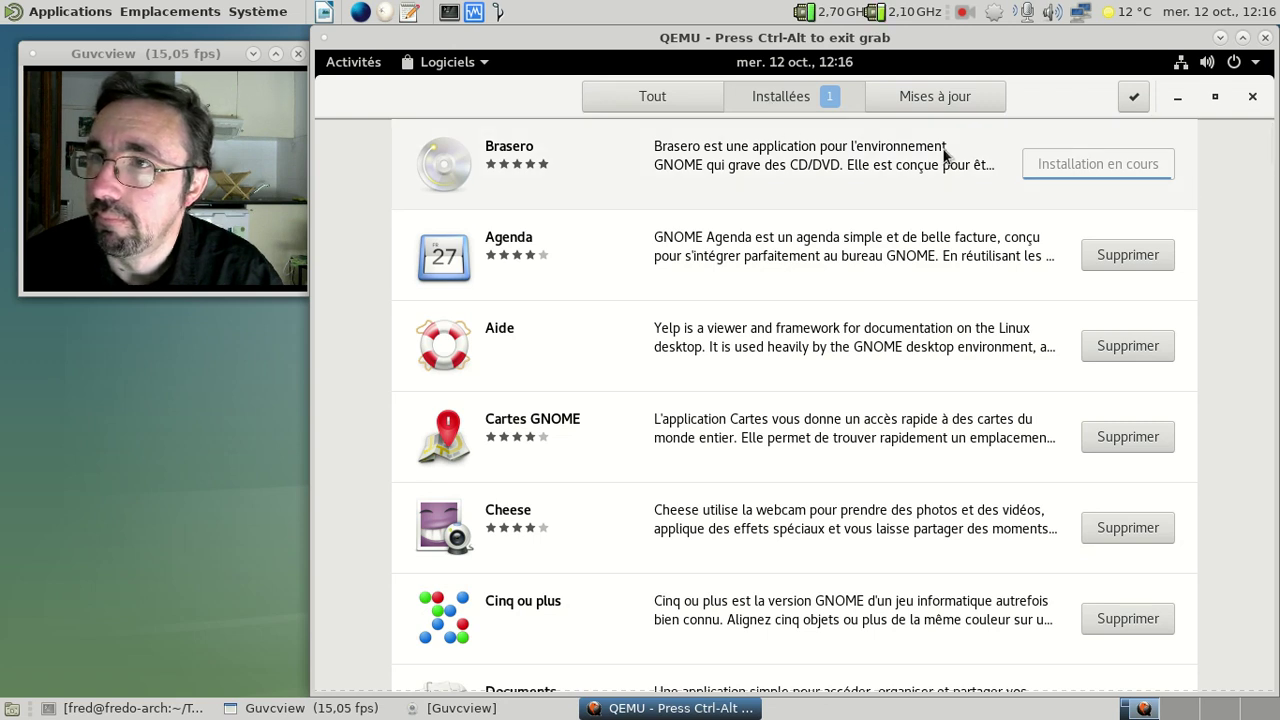
Search the full Logiciels catalogue for vidéo and look through the matching applications.
click(690, 101)
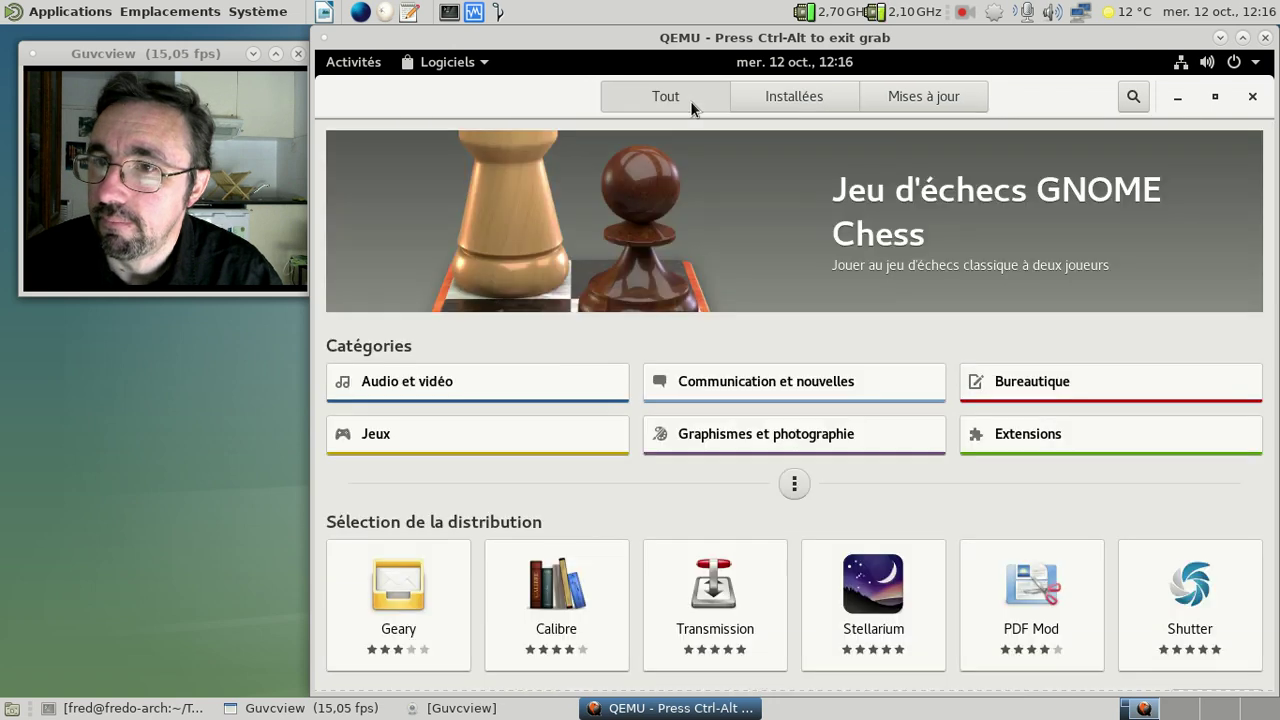
click(1132, 100)
text(vidéo)
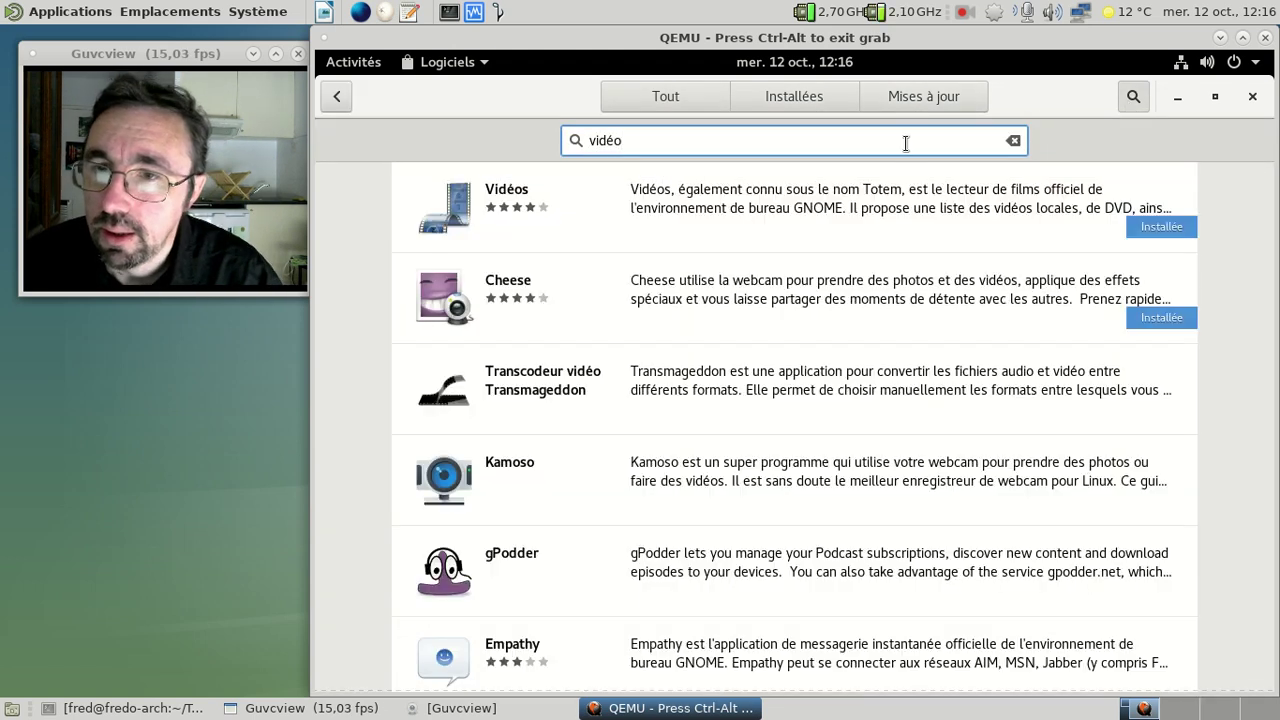
scroll(905, 320, down, 5)
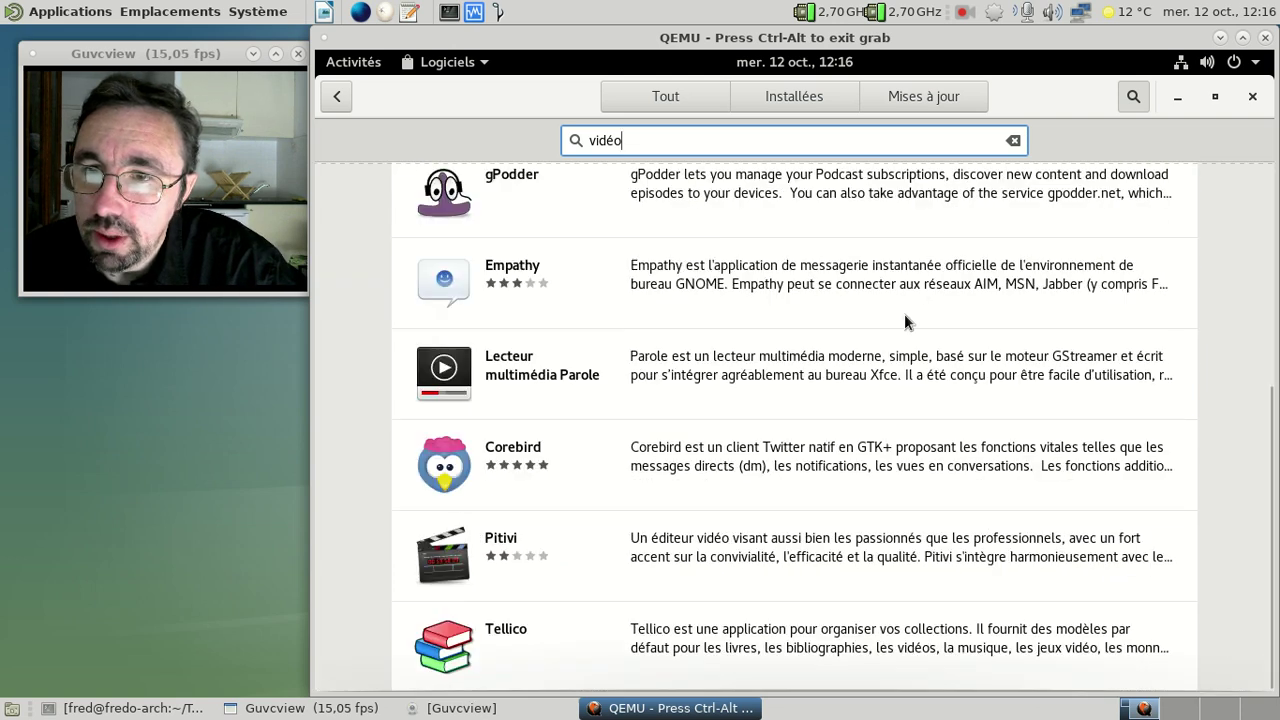
scroll(904, 318, up, 5)
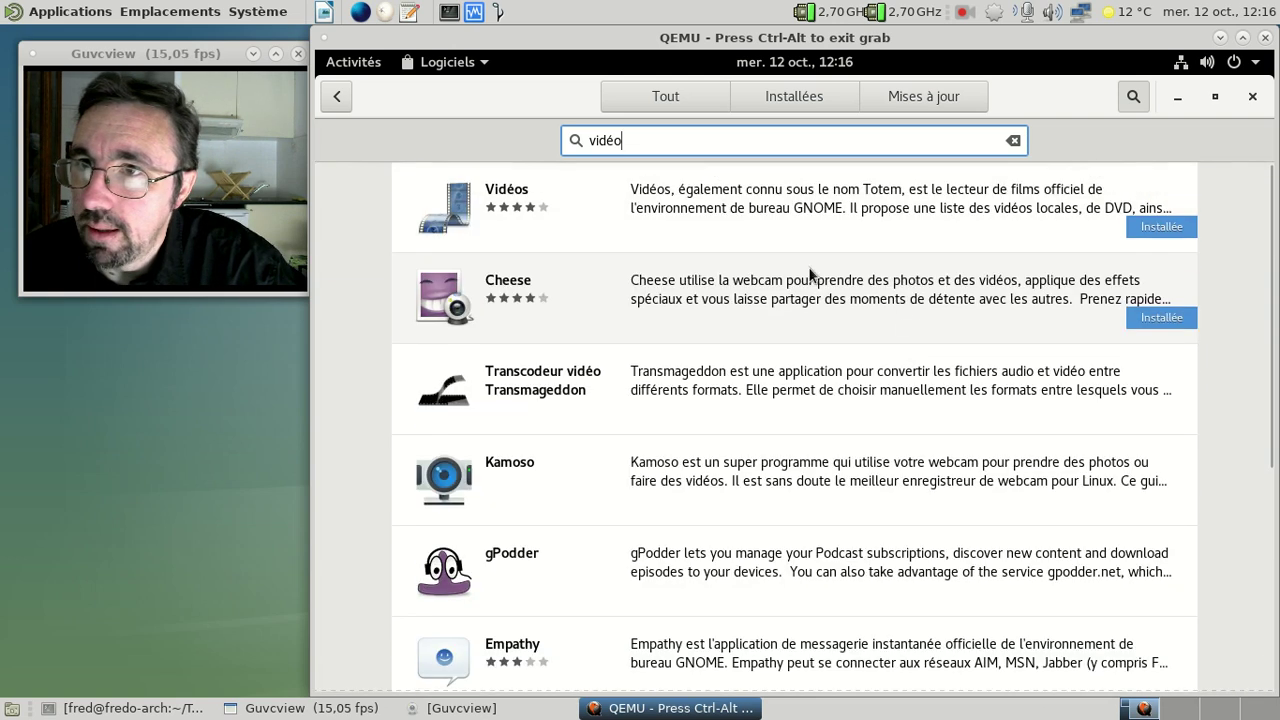
Search Logiciels for libav, open the GStreamer Multimedia Codecs - libav entry, and try to install it.
double_click(636, 143)
text(libav)
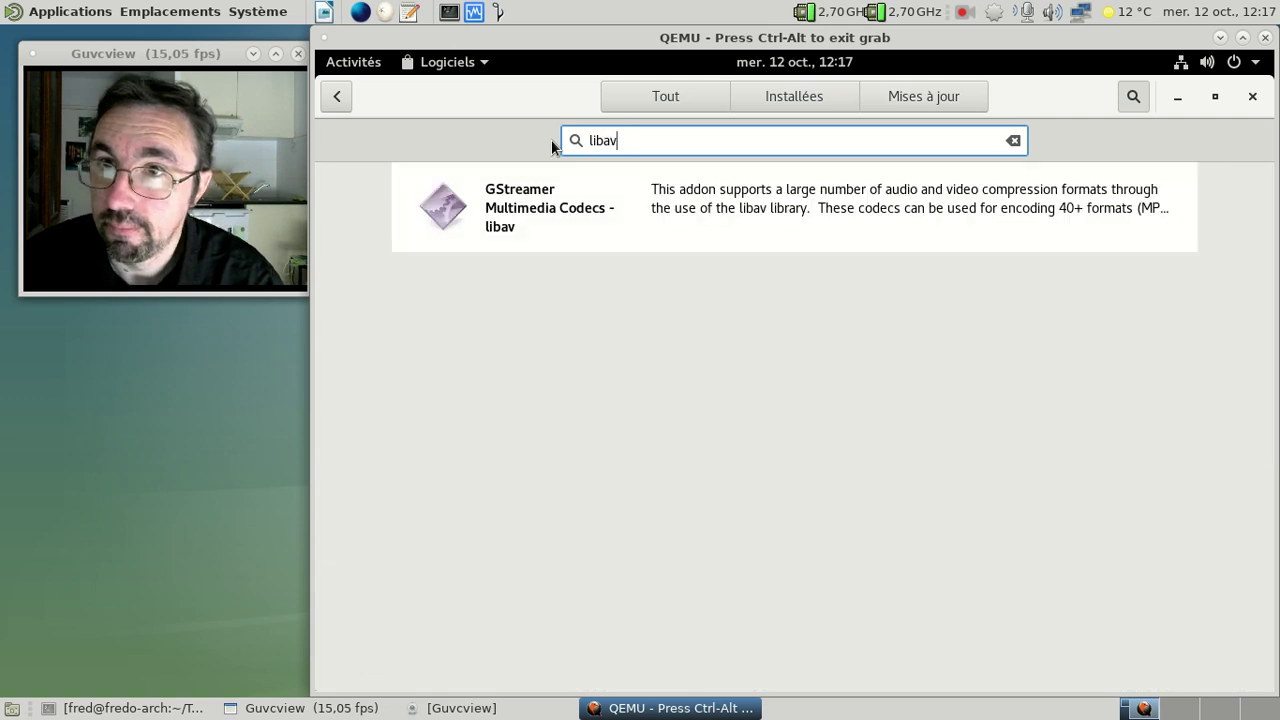
click(698, 204)
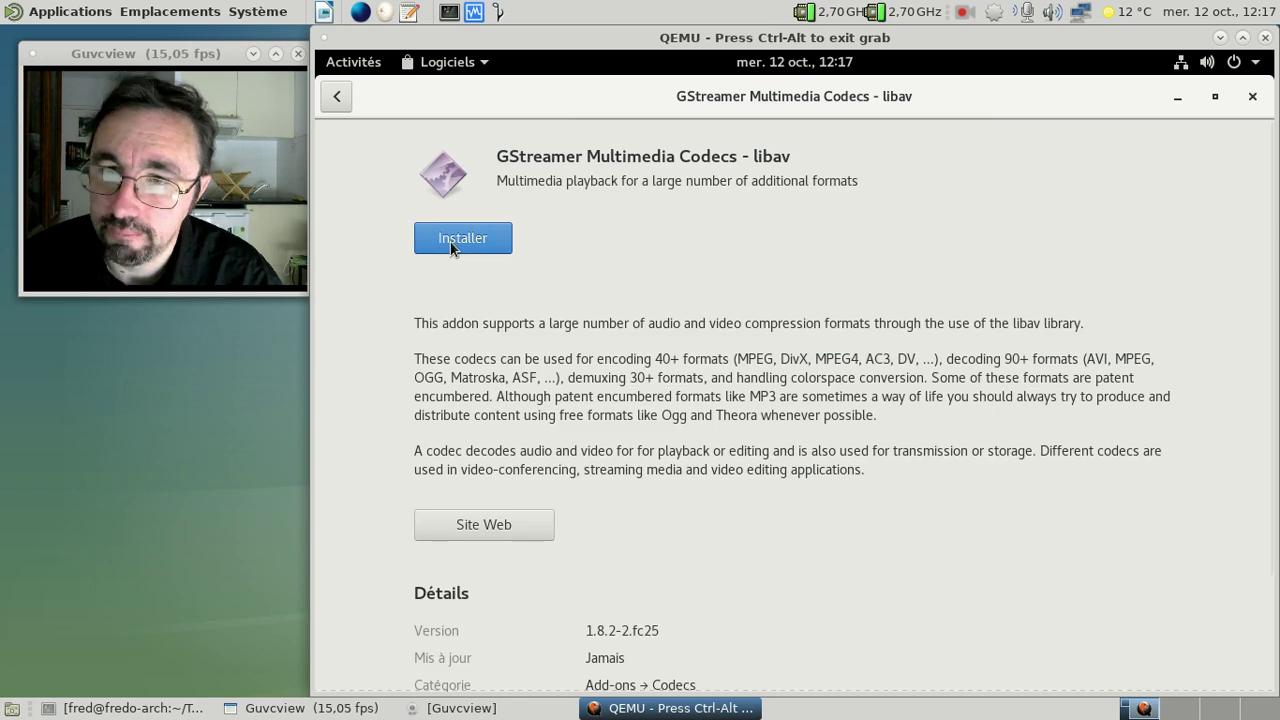
click(450, 242)
scroll(850, 425, down, 3)
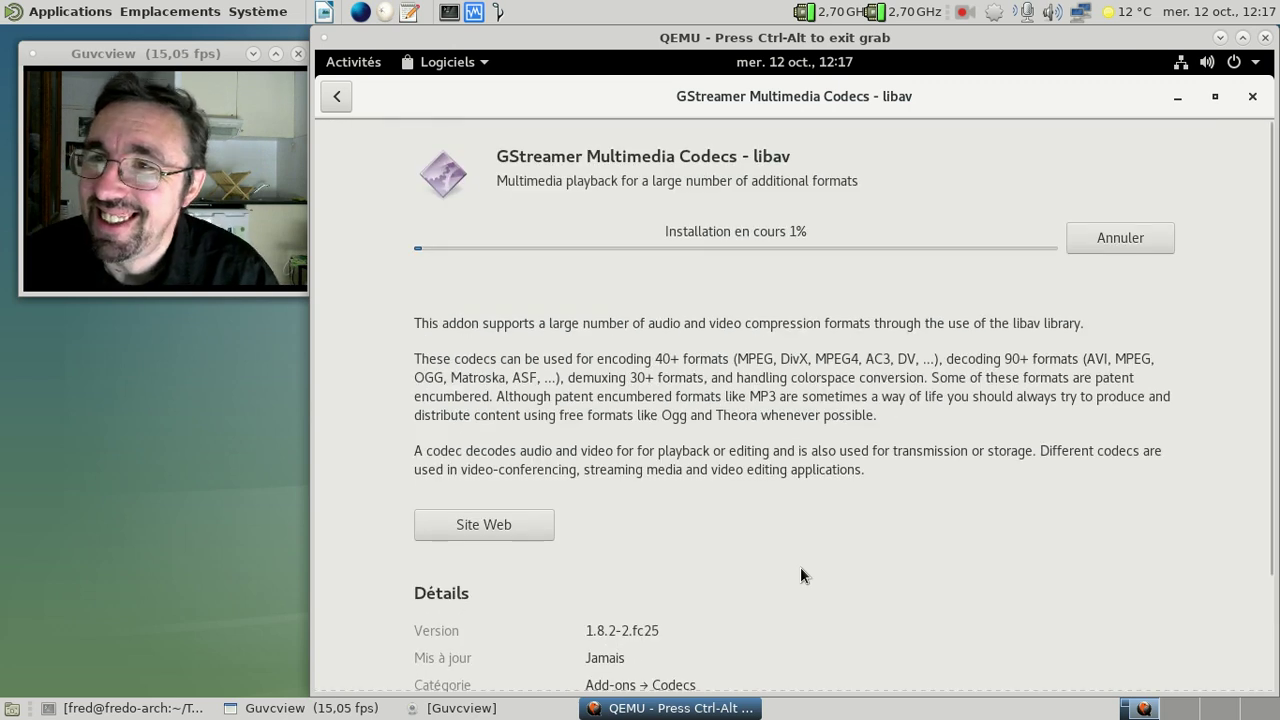
Minimise Logiciels and search the activities overview for anjuta.
click(1177, 97)
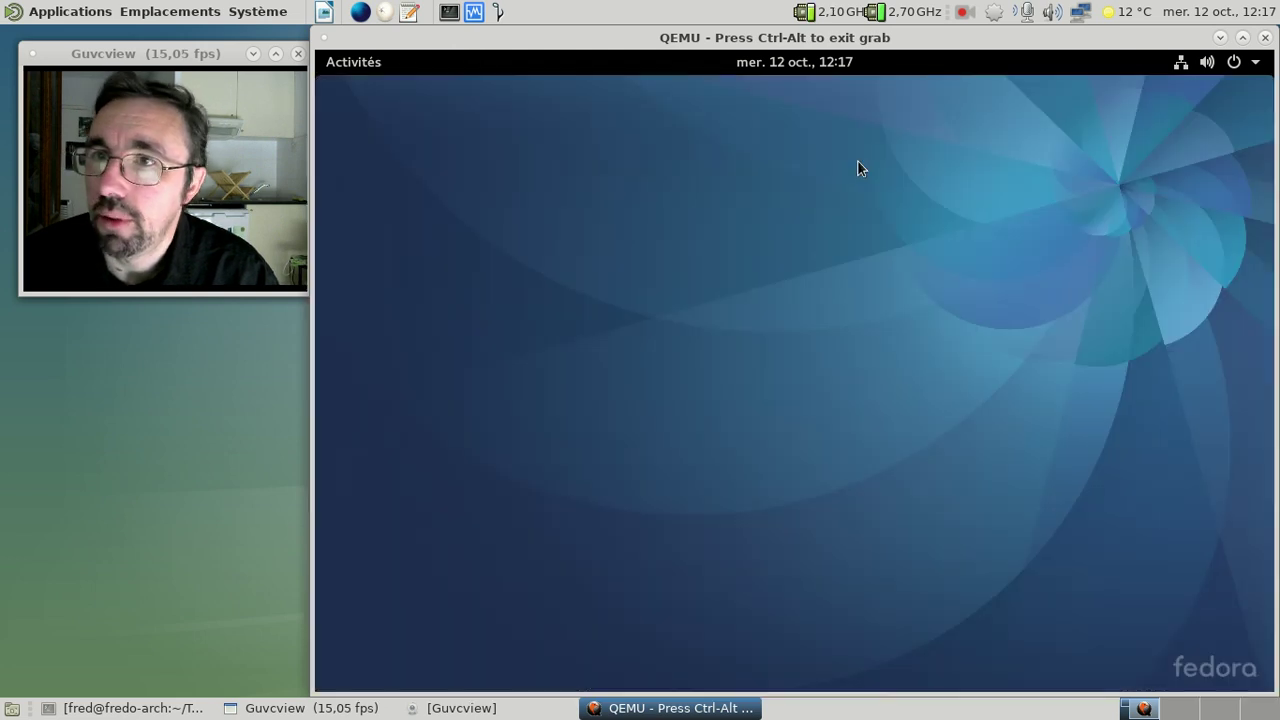
click(372, 62)
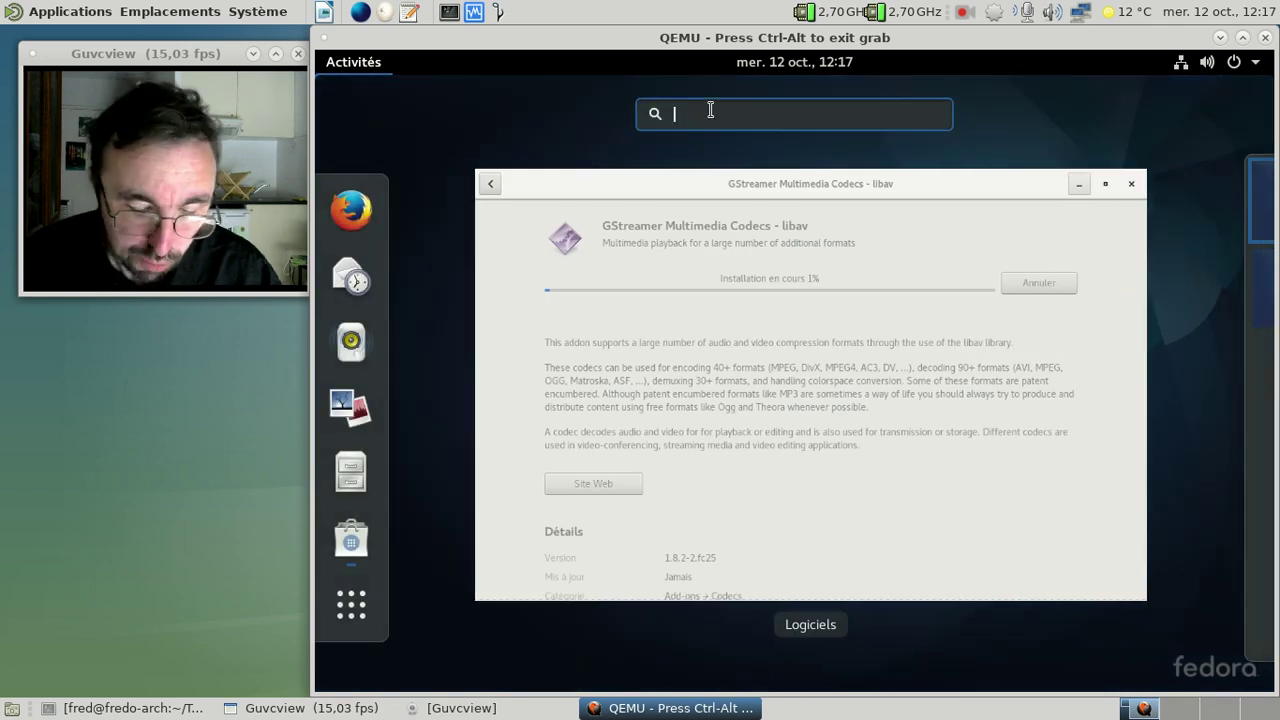
text(anjut)
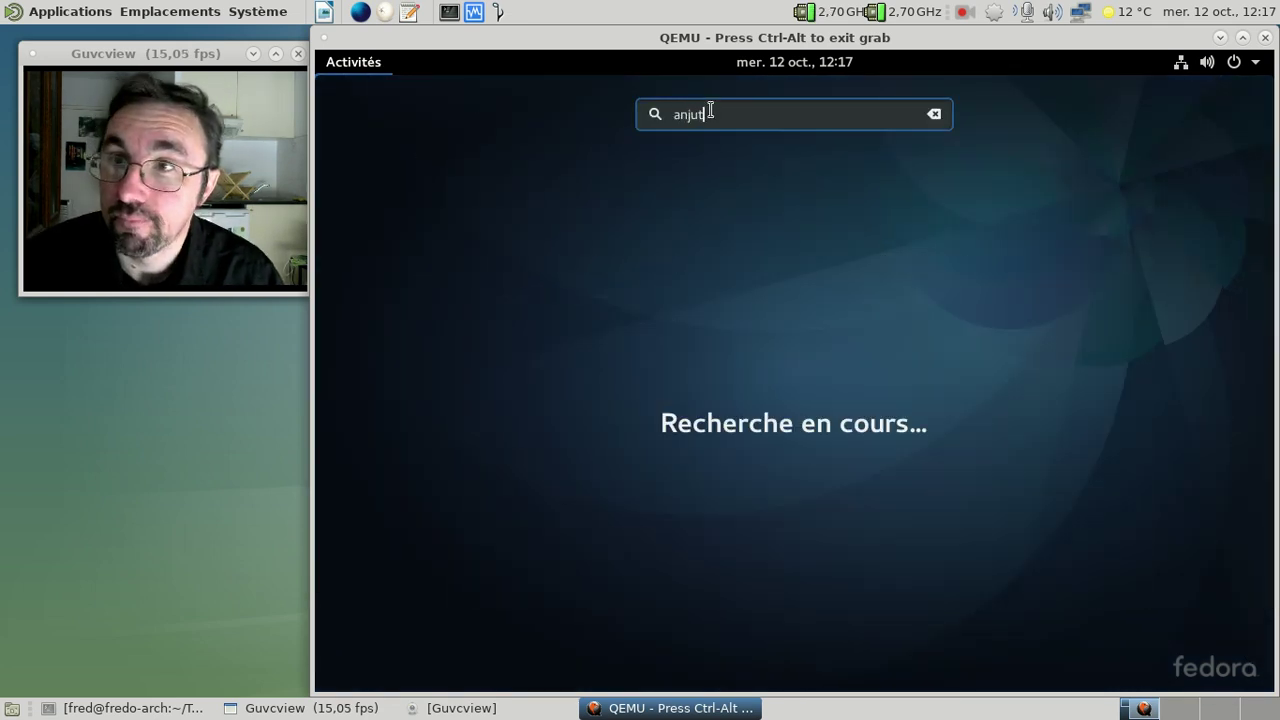
text(a)
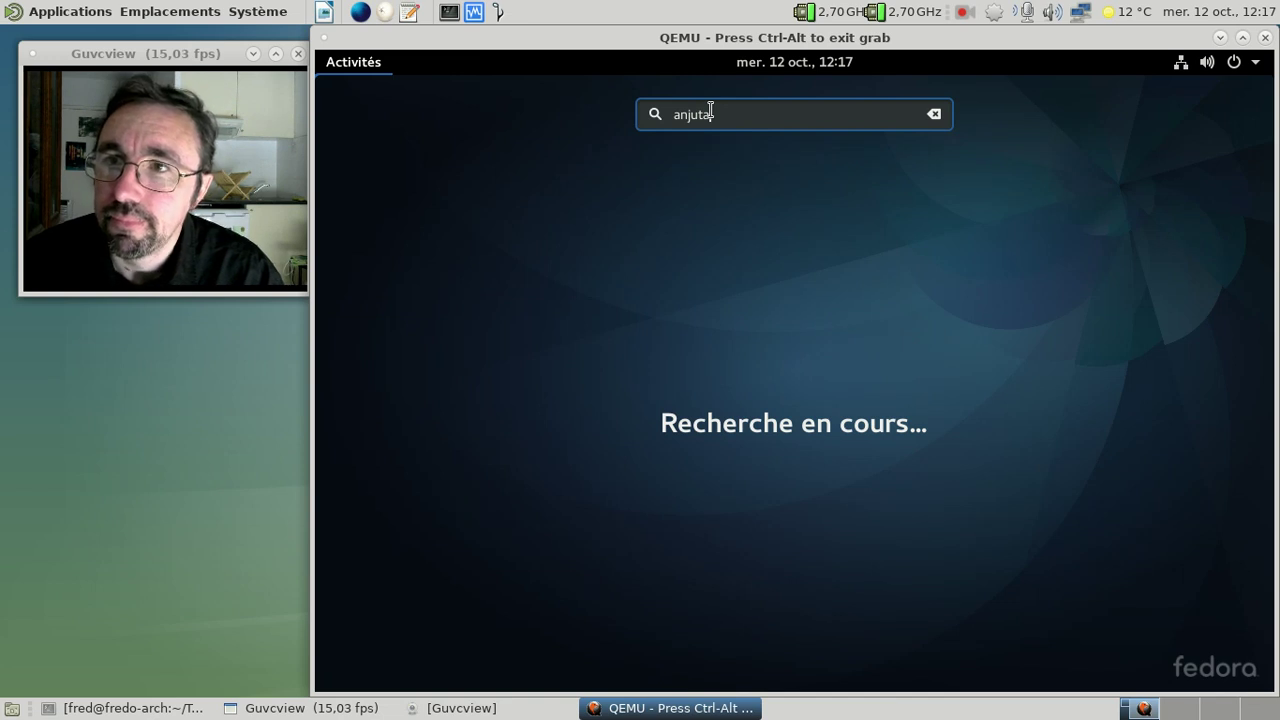
Replace the overview search with builder and open the matching results in Logiciels.
key(BackSpace)
key(BackSpace)
key(BackSpace)
key(BackSpace)
key(BackSpace)
key(BackSpace)
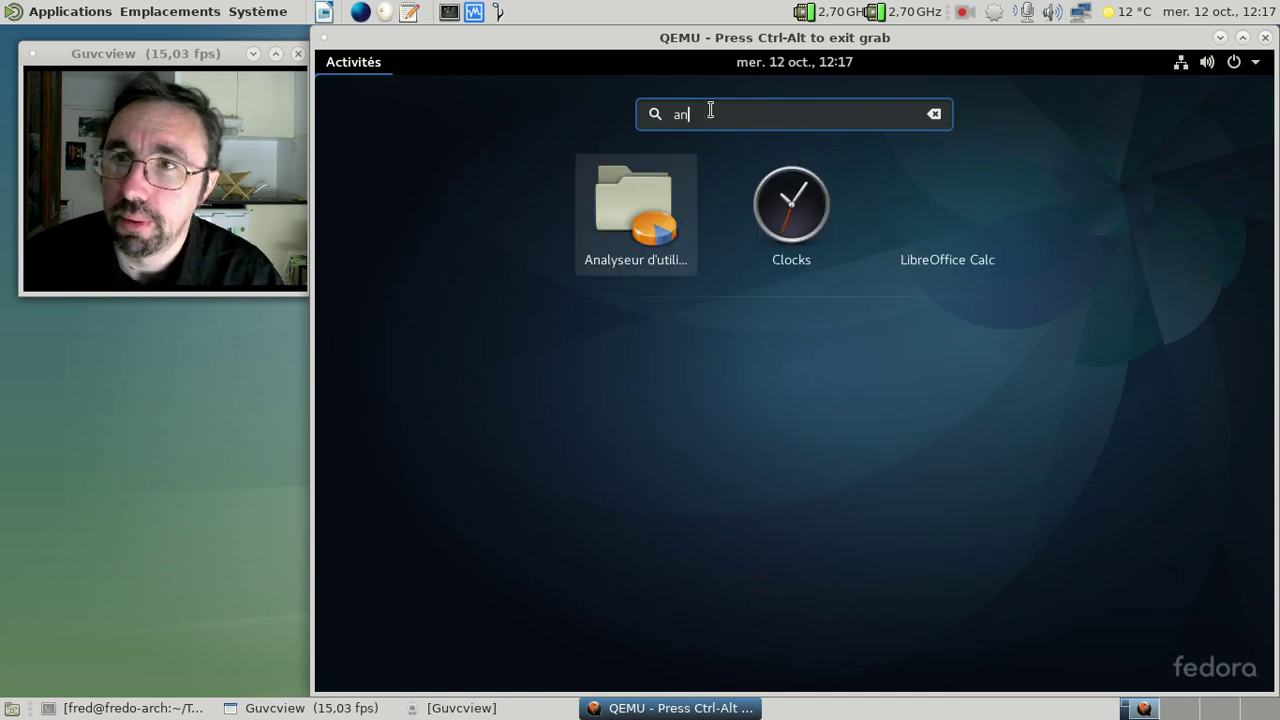
text(builder)
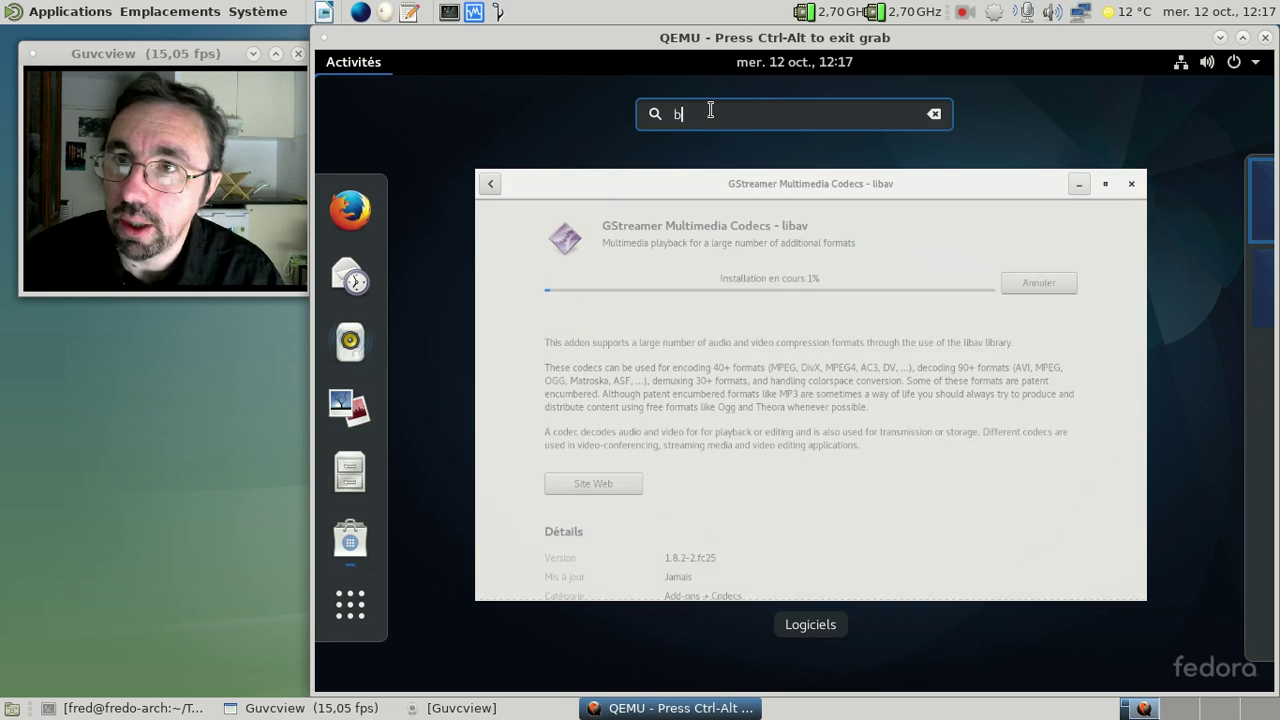
key(BackSpace)
key(BackSpace)
key(BackSpace)
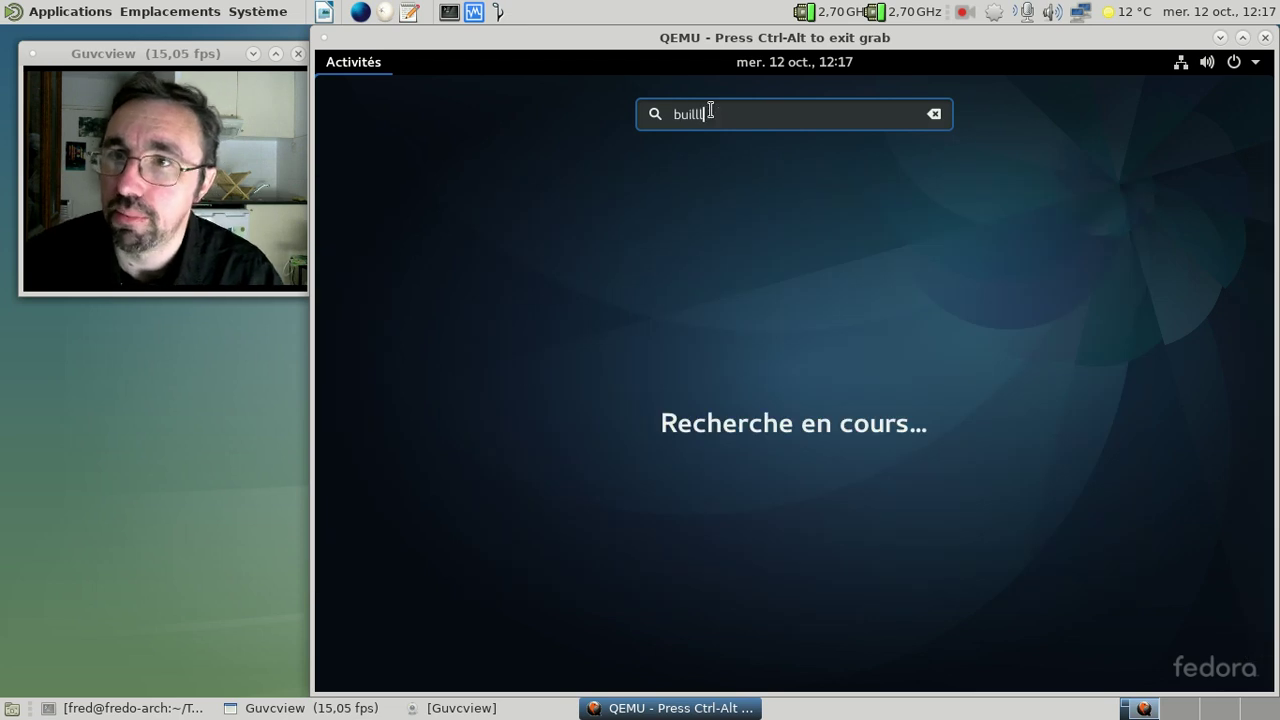
text(der)
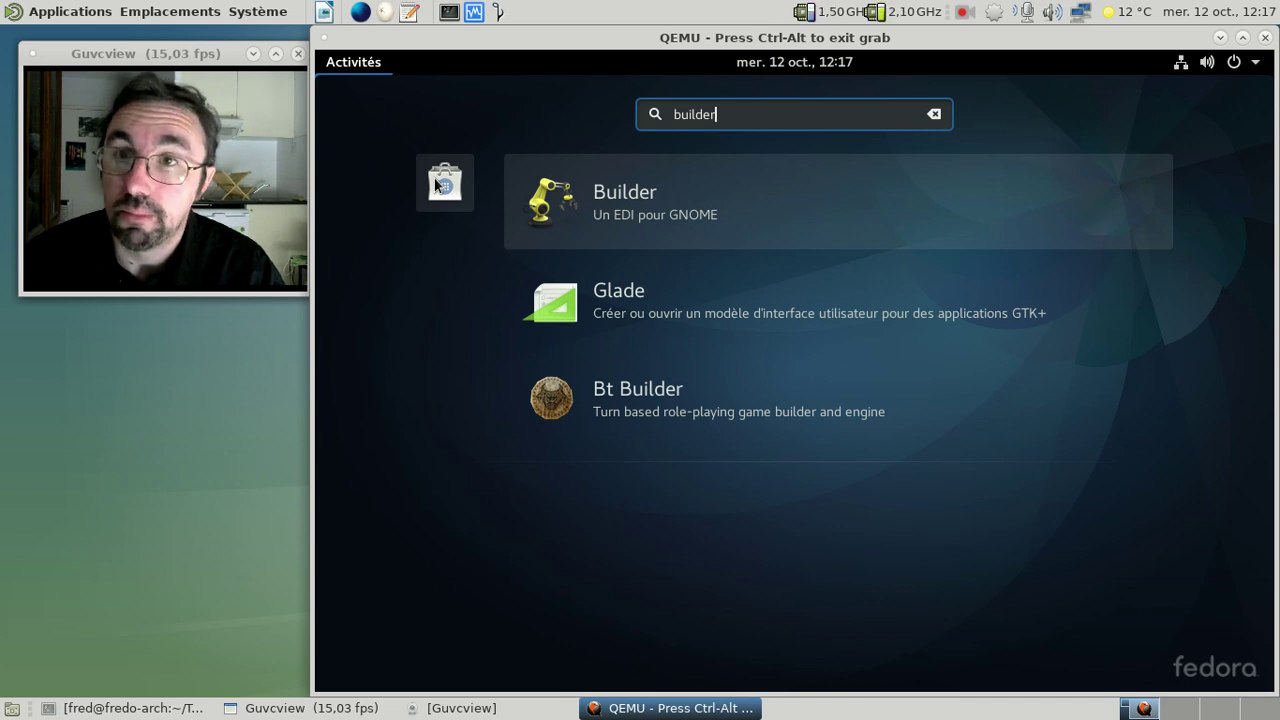
click(437, 186)
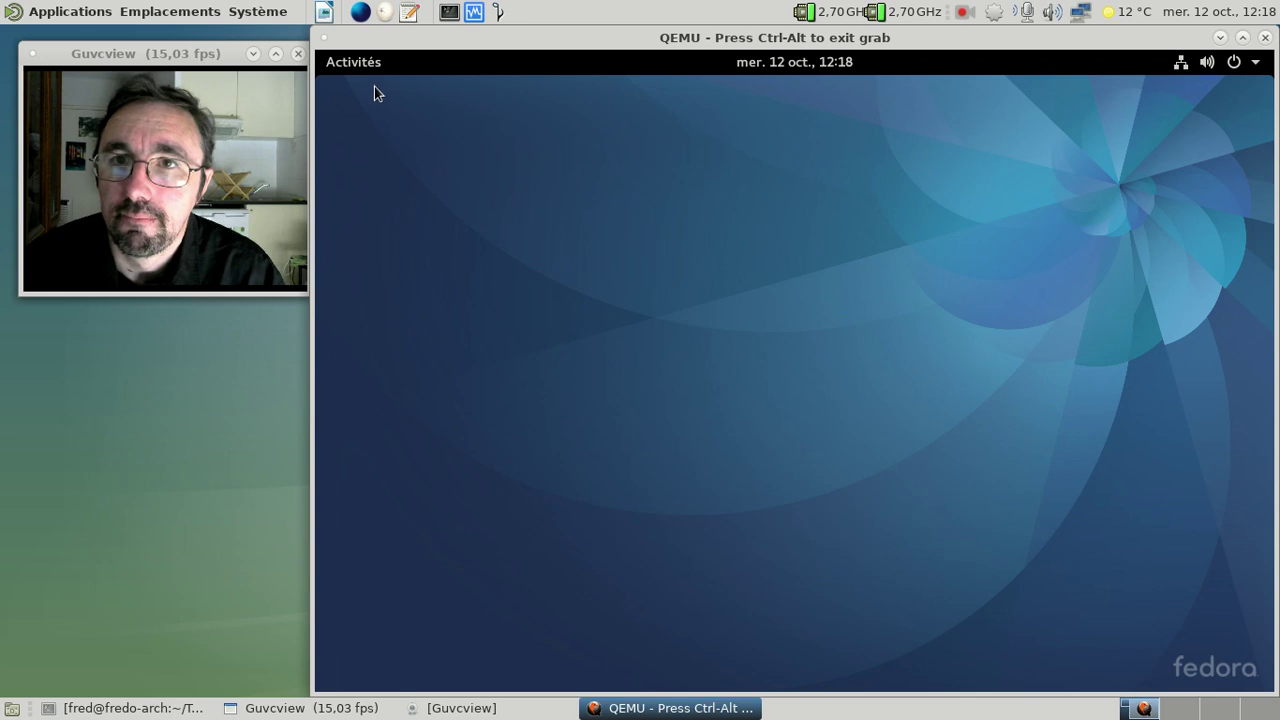
Return to Logiciels and check the installation progress and details of GStreamer Multimedia Codecs - libav from the installed applications.
click(363, 62)
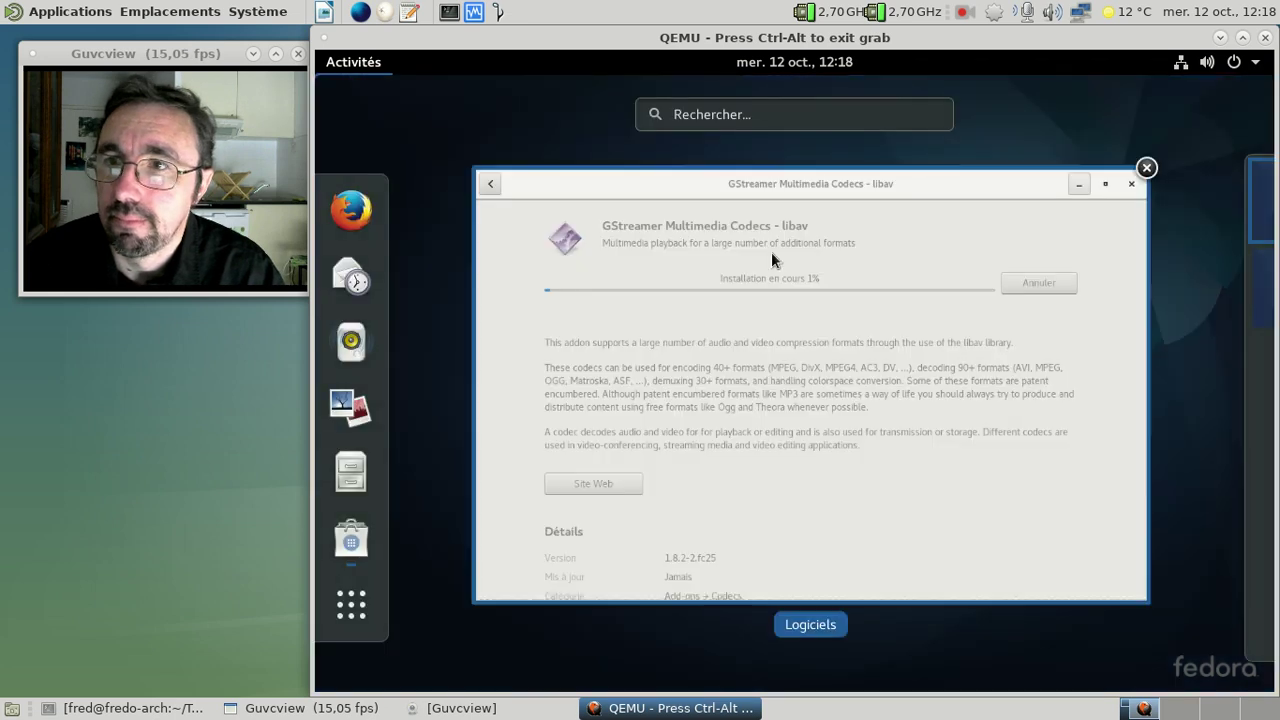
click(771, 252)
key(Escape)
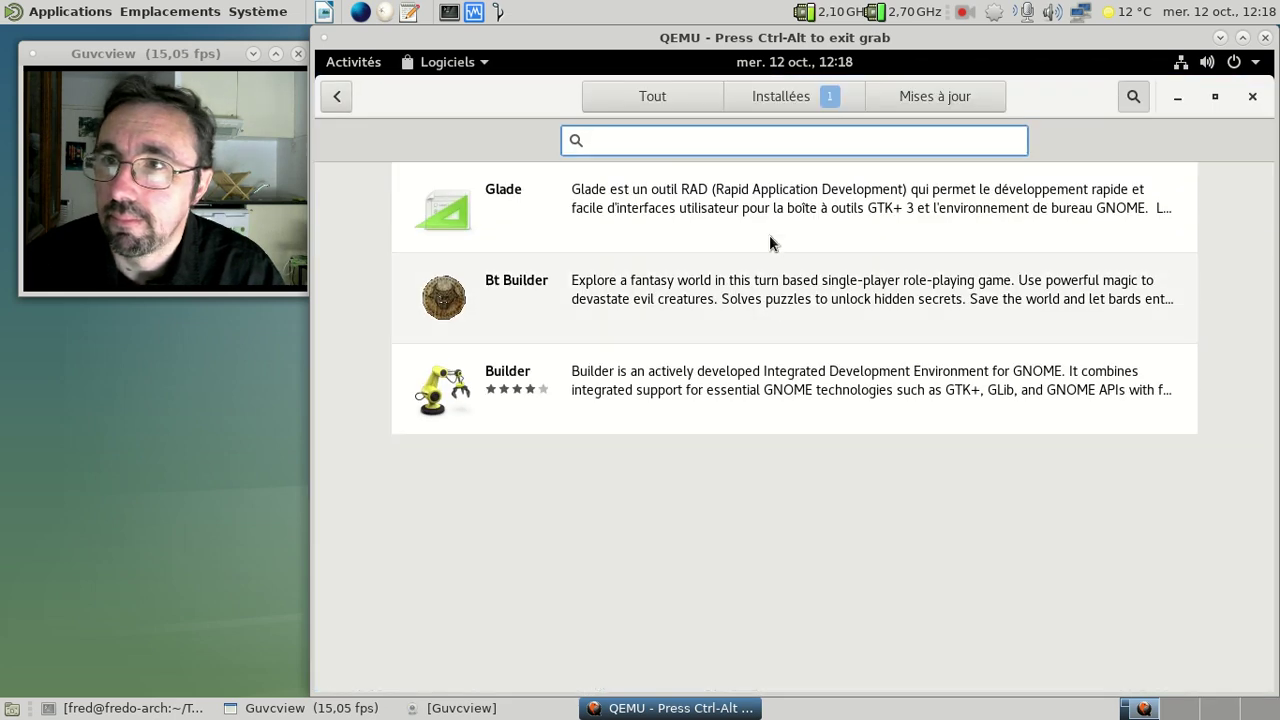
click(799, 98)
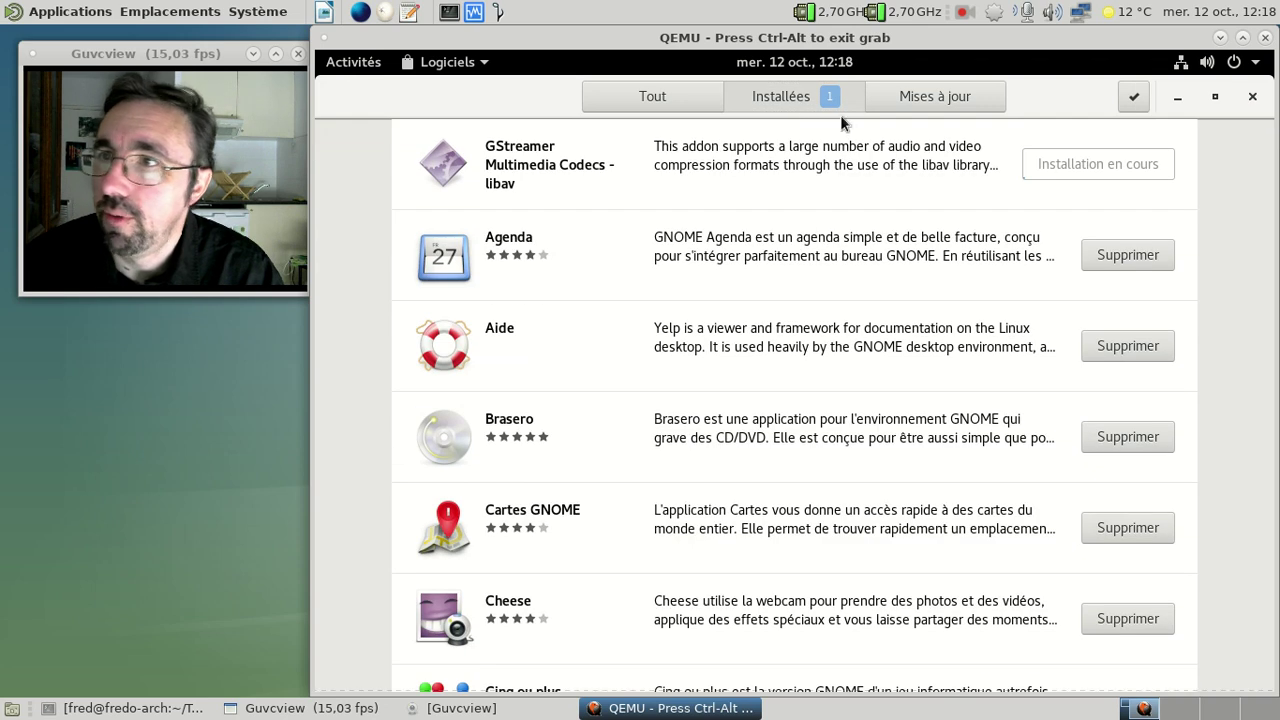
click(893, 152)
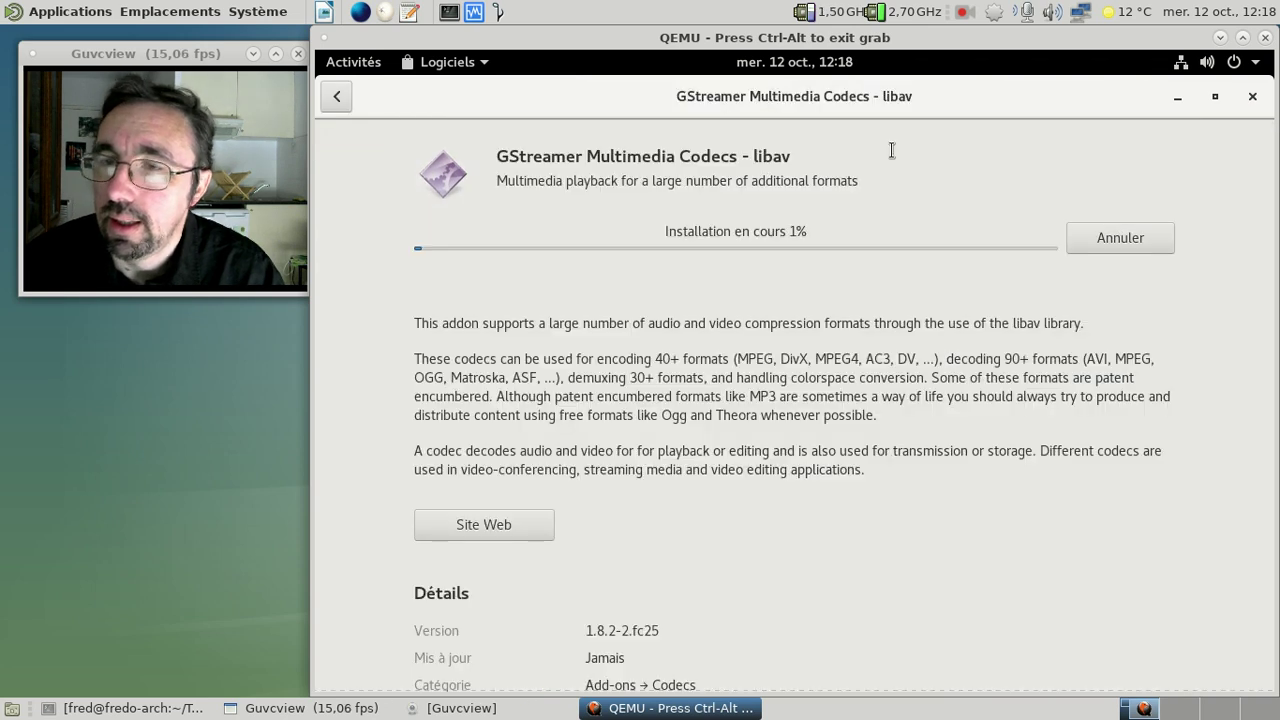
scroll(1014, 290, down, 3)
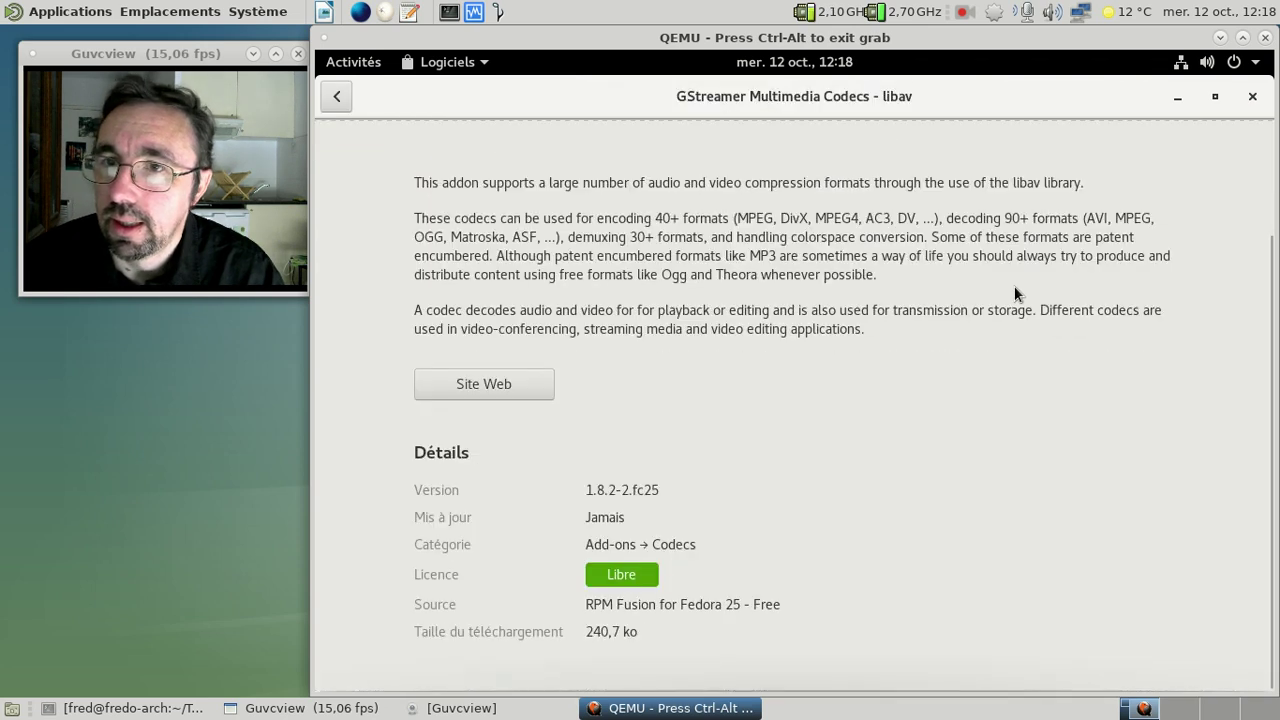
scroll(1014, 287, up, 3)
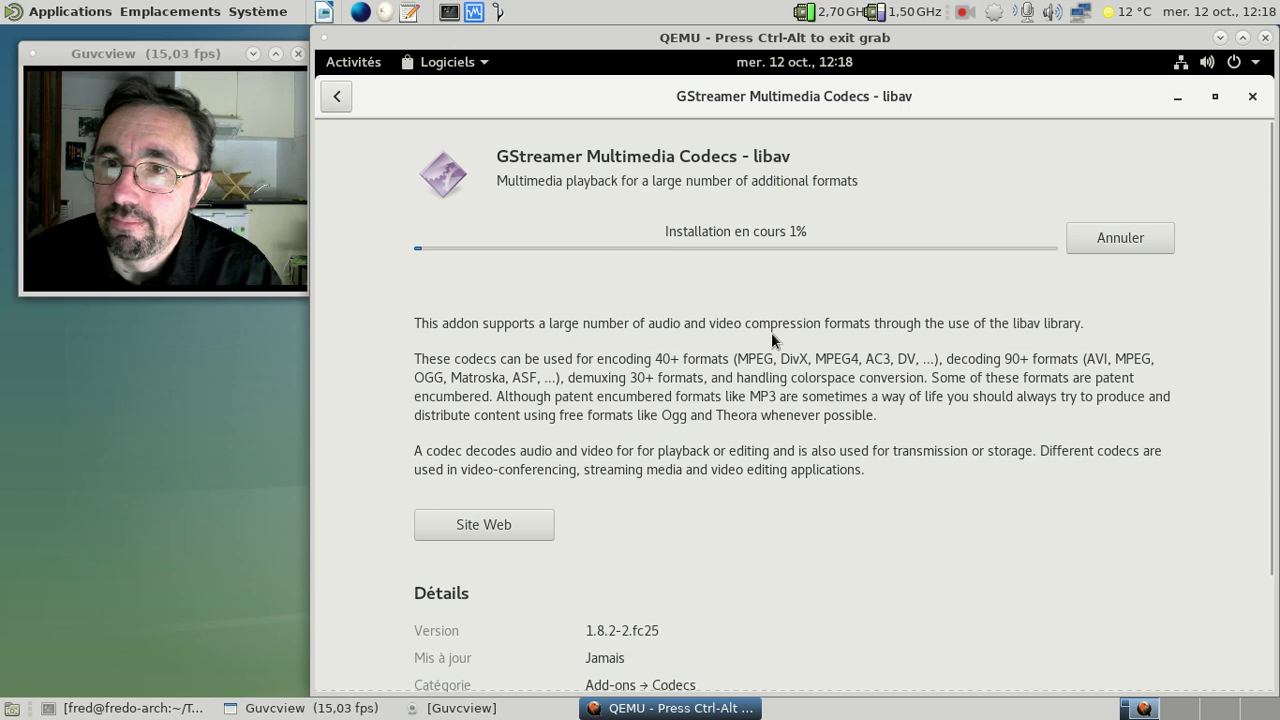
scroll(768, 330, down, 3)
scroll(771, 332, up, 3)
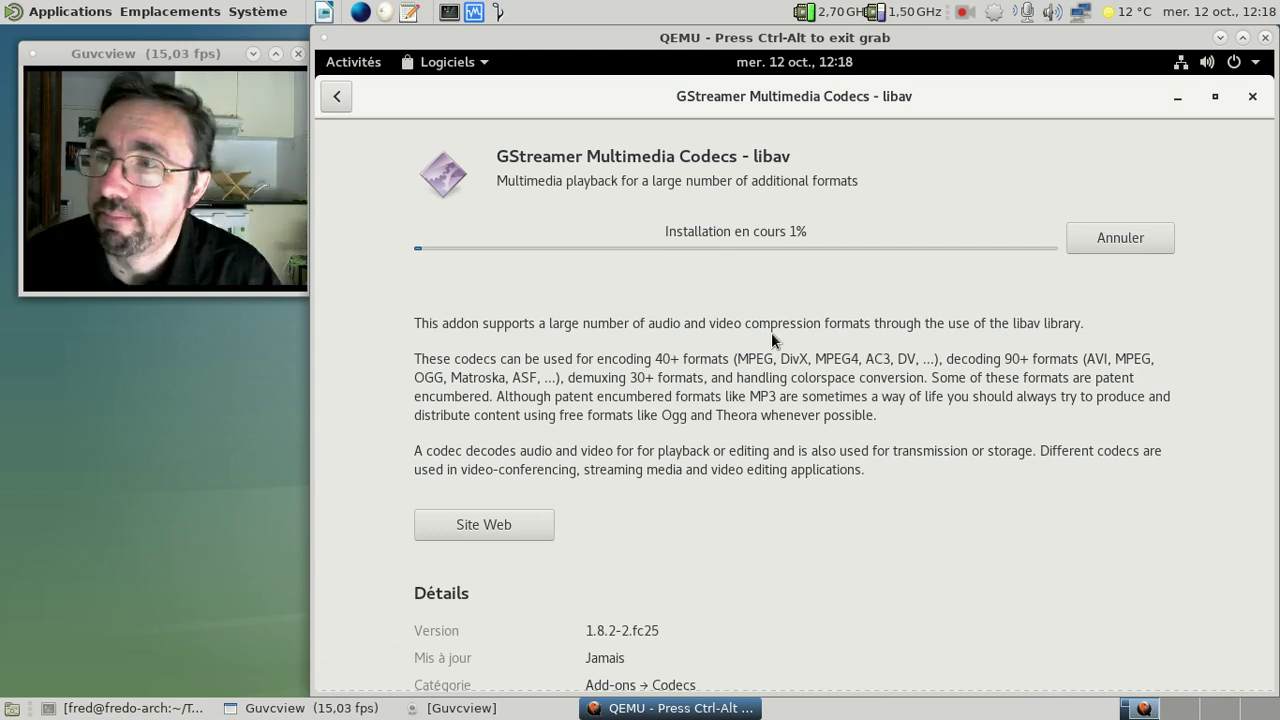
Try to cancel the libav codec installation, return to the installed applications, and close Logiciels.
click(1107, 235)
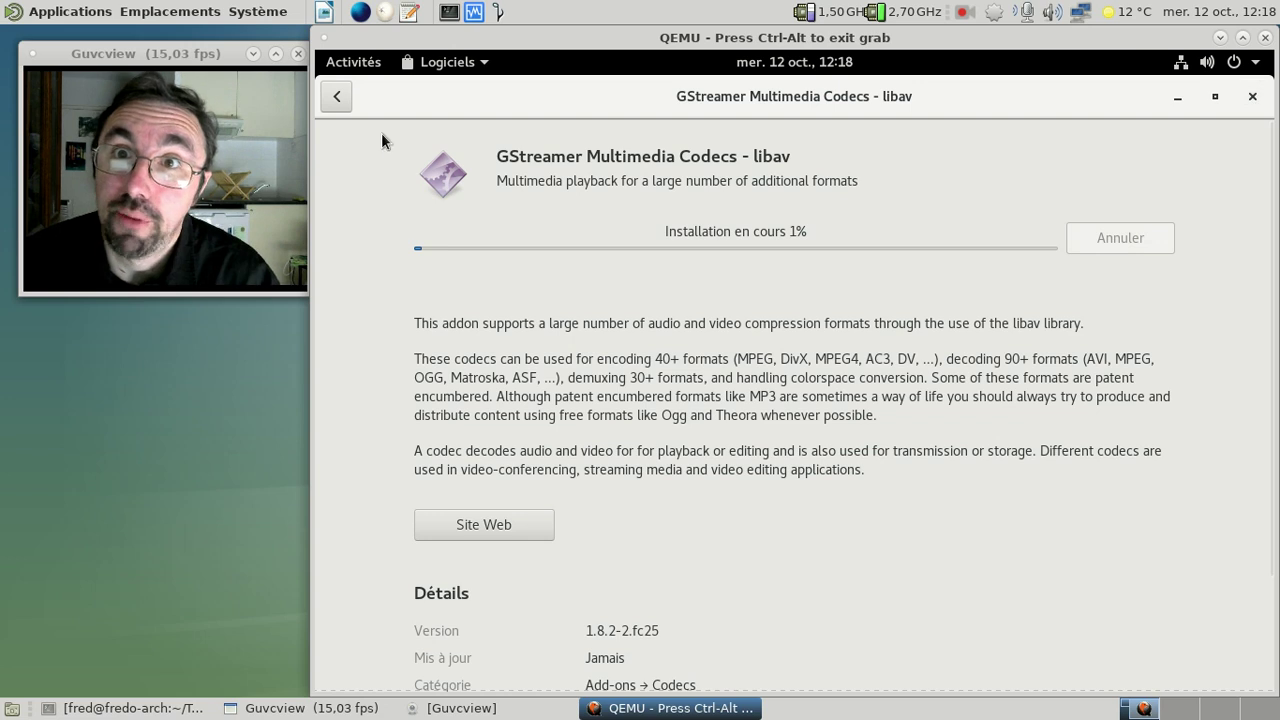
click(337, 97)
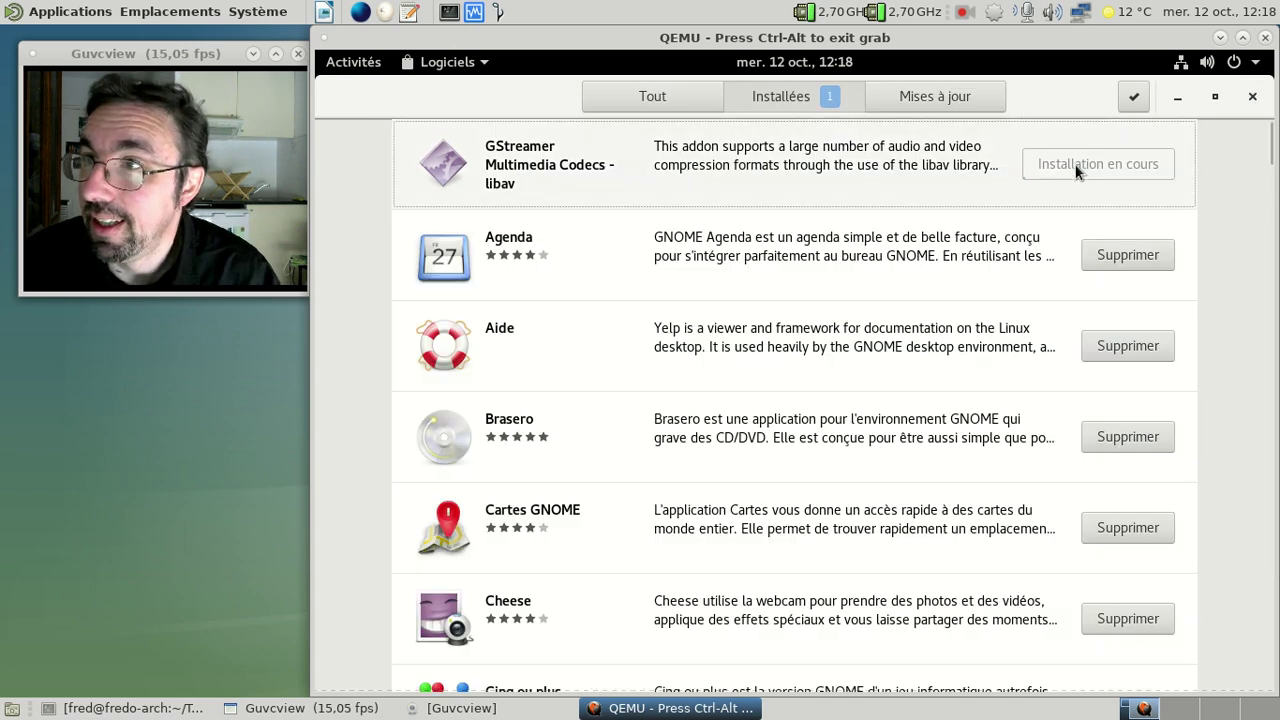
click(1254, 98)
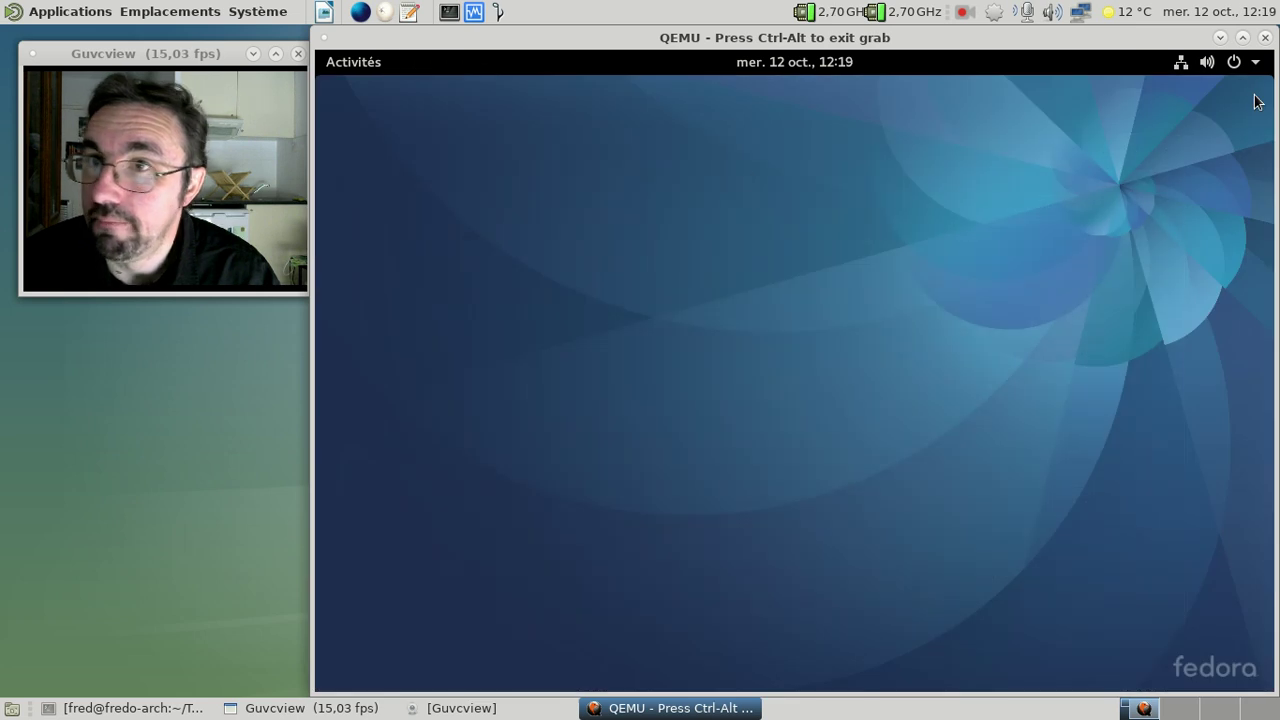
Search the activities overview for termin and open Terminal.
click(366, 72)
click(720, 114)
text(termin)
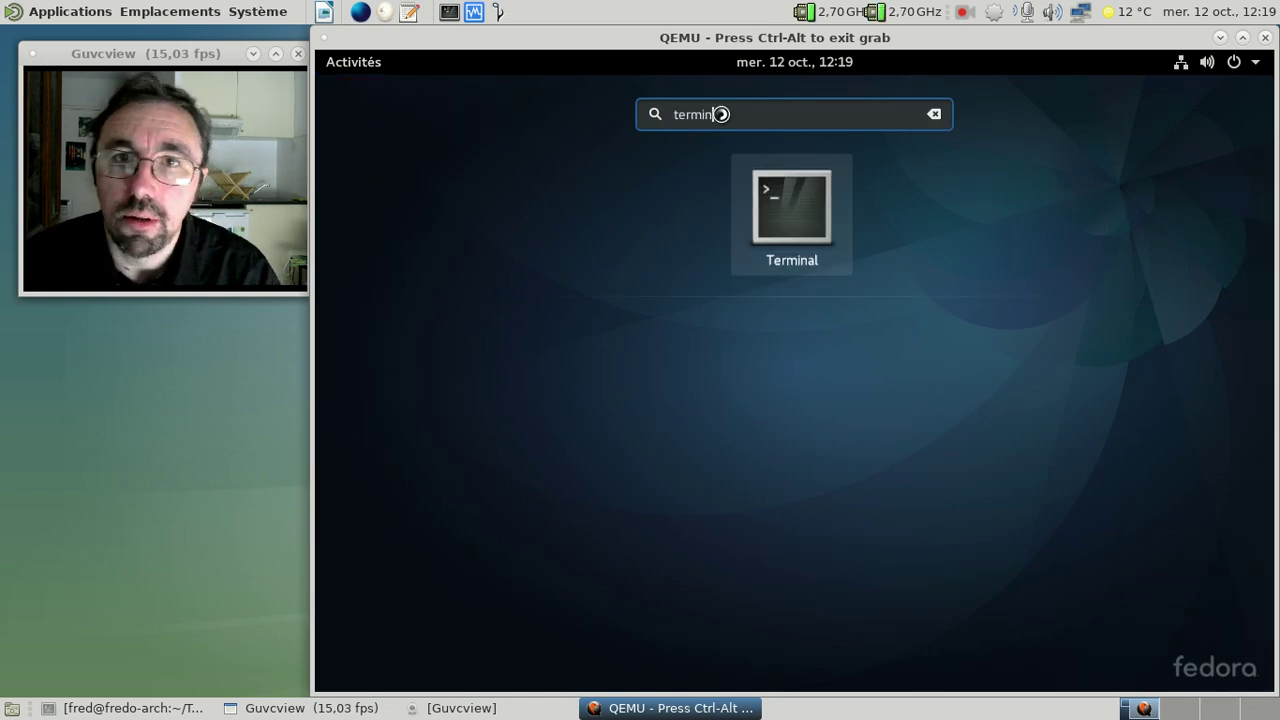
key(Return)
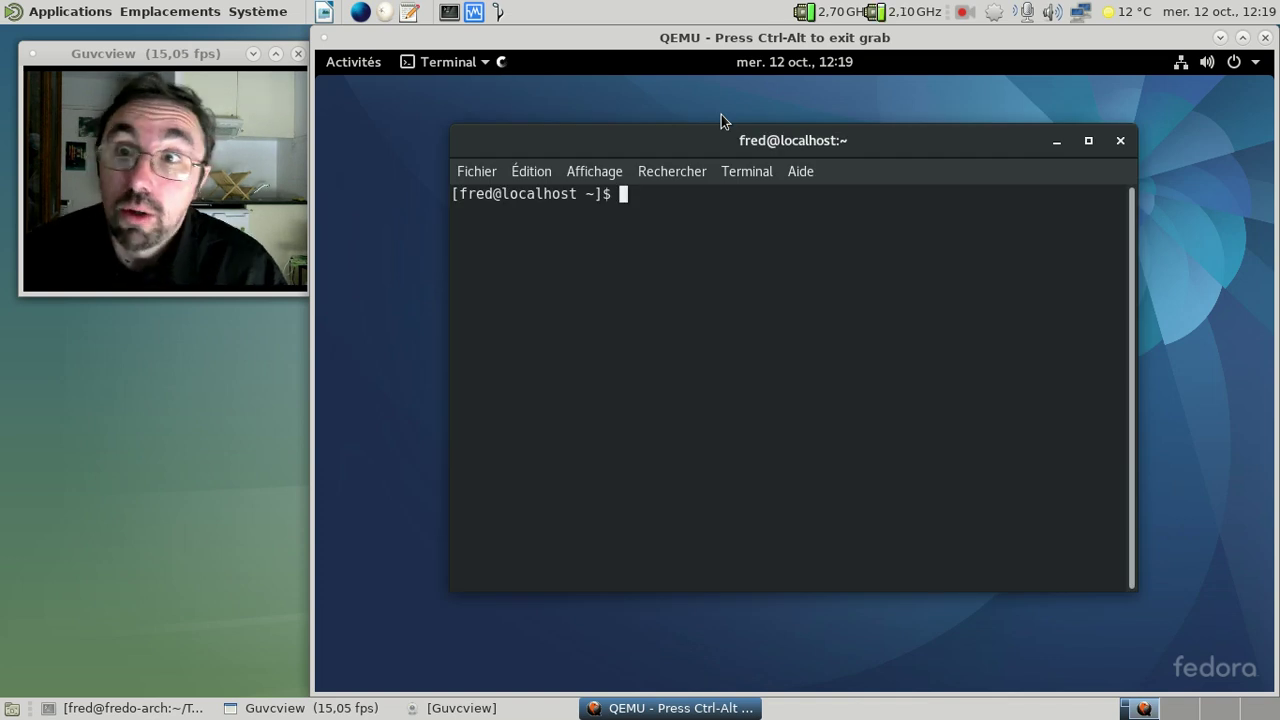
Run sudo dnf install gstreamer1-libav, enter the account password, and accept the transaction with o.
text(sudo din)
key(BackSpace)
key(BackSpace)
key(BackSpace)
text(dnf install )
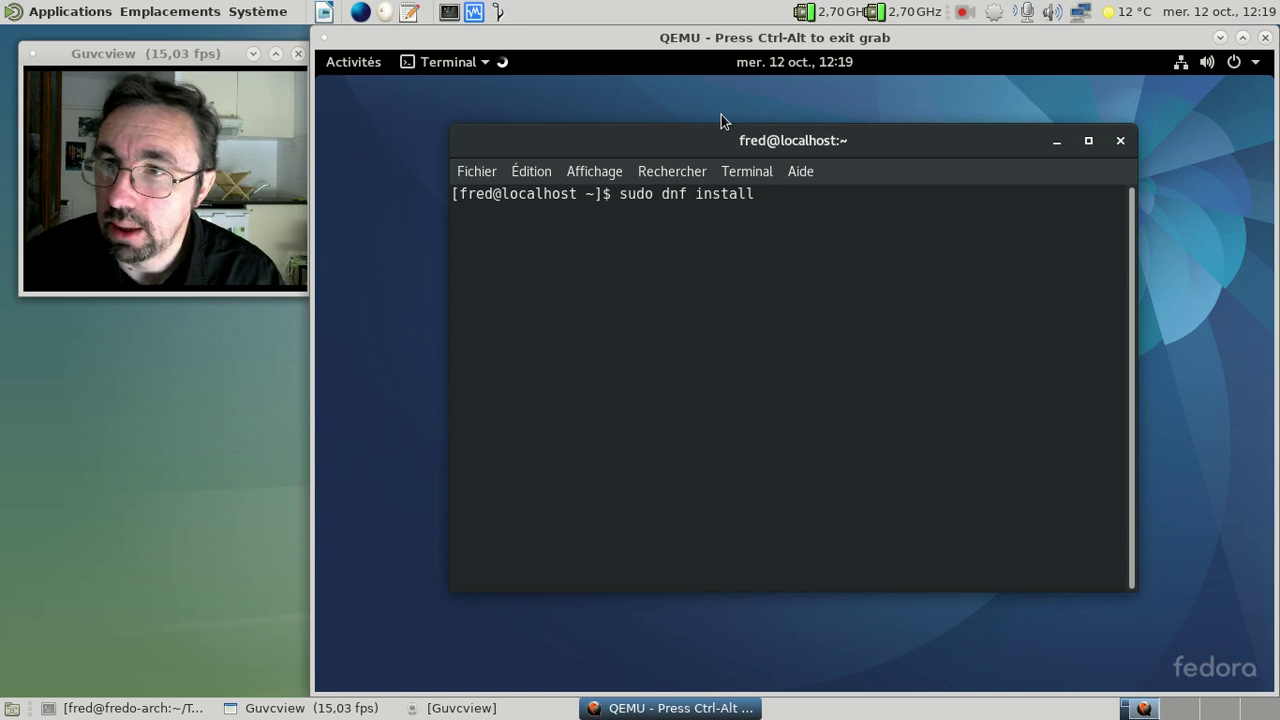
text(gstreamer1-libav)
key(Return)
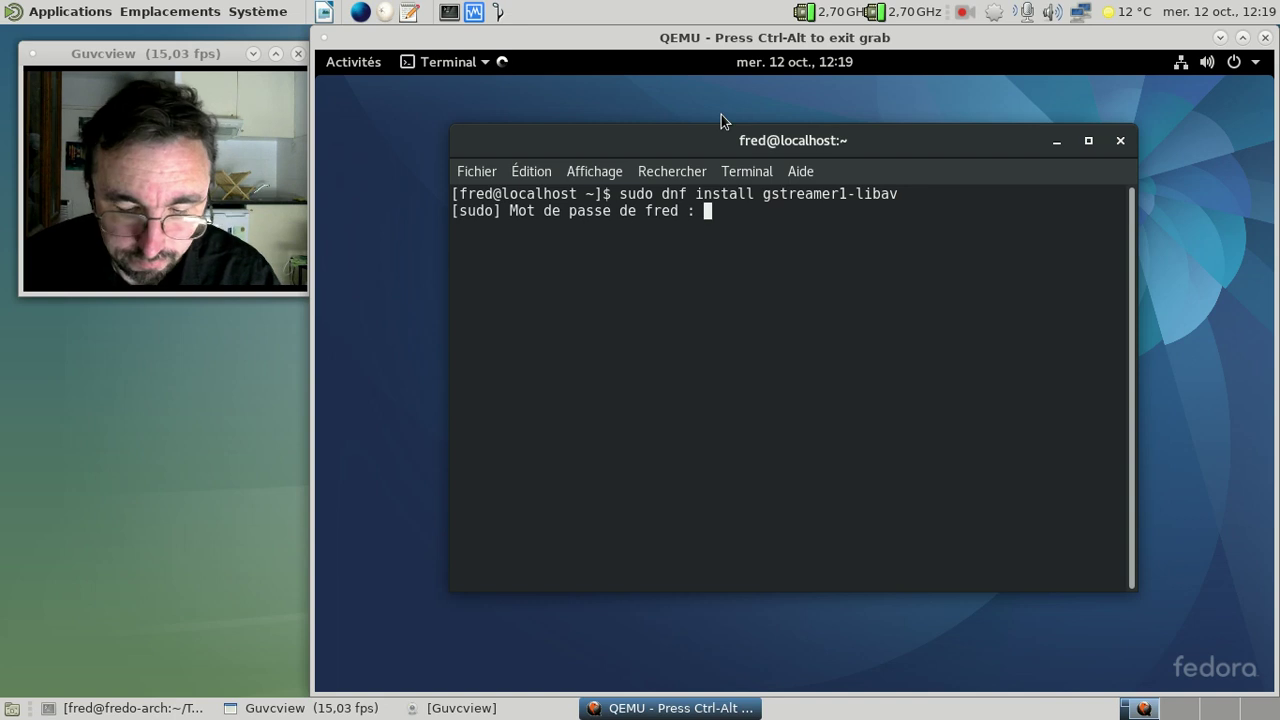
key(Return)
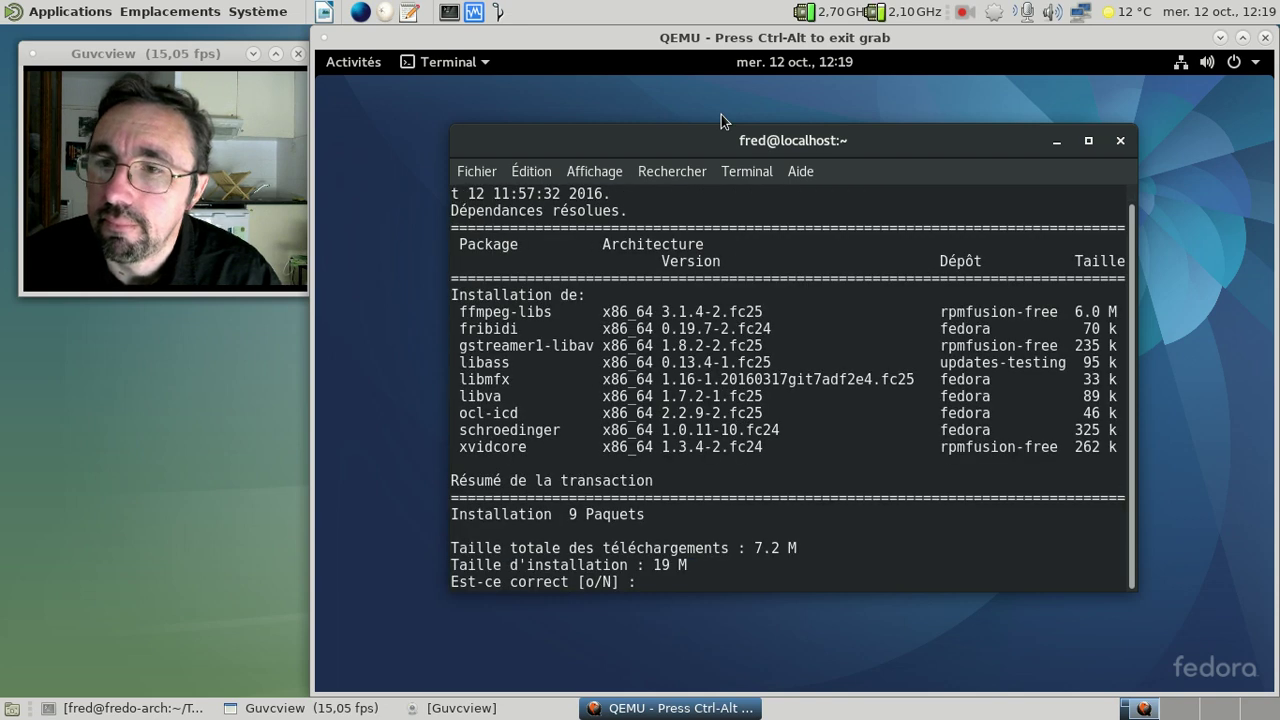
text(o)
key(Return)
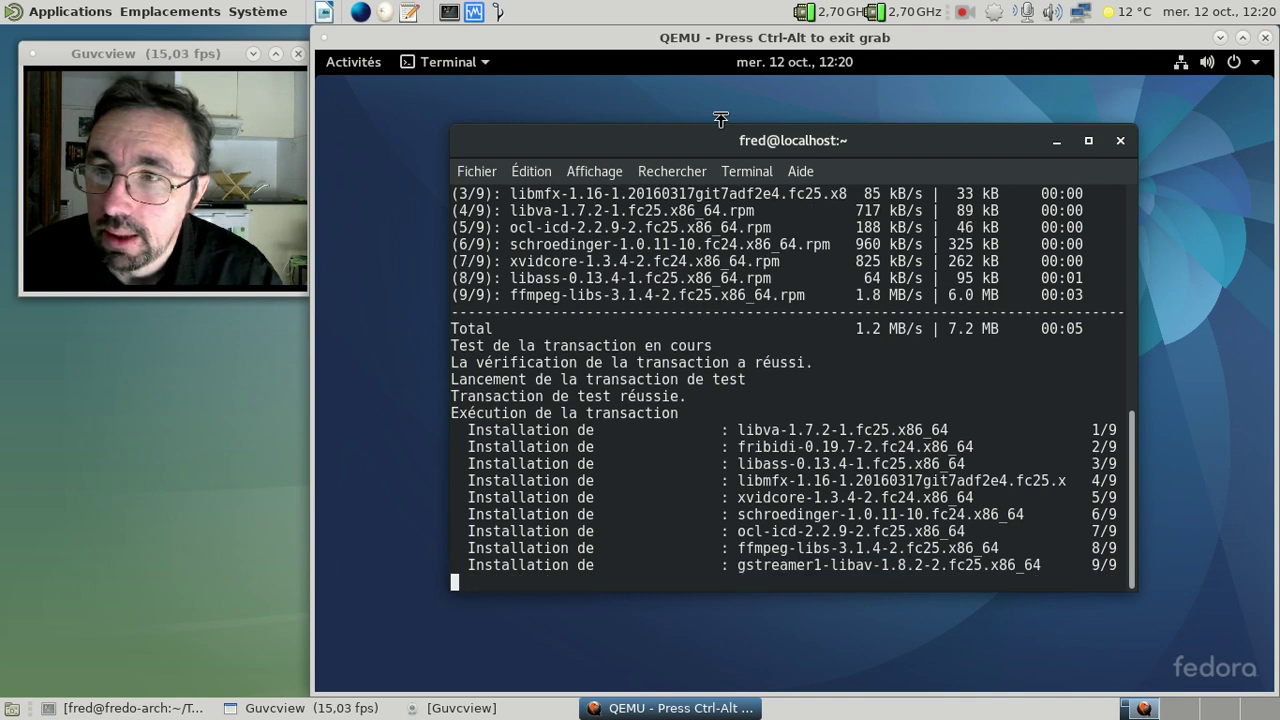
Search the activities overview for builder, dismissing the command notification.
click(356, 63)
click(701, 114)
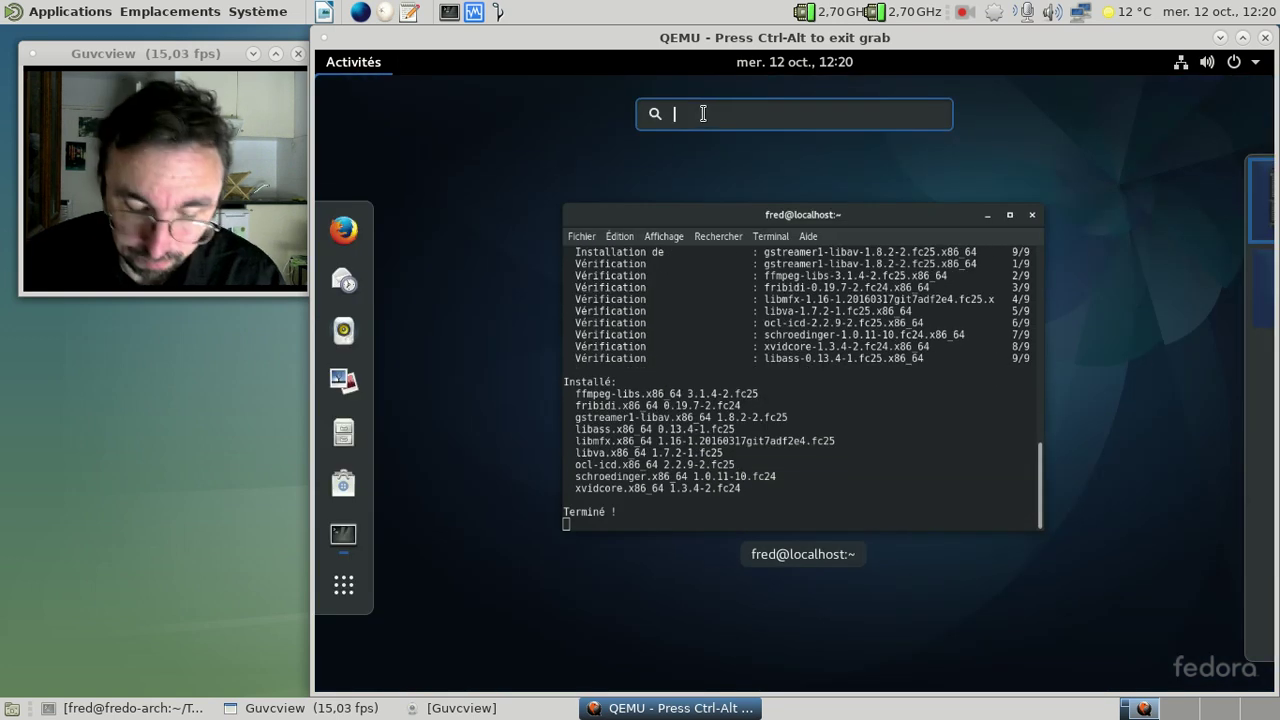
text(sign)
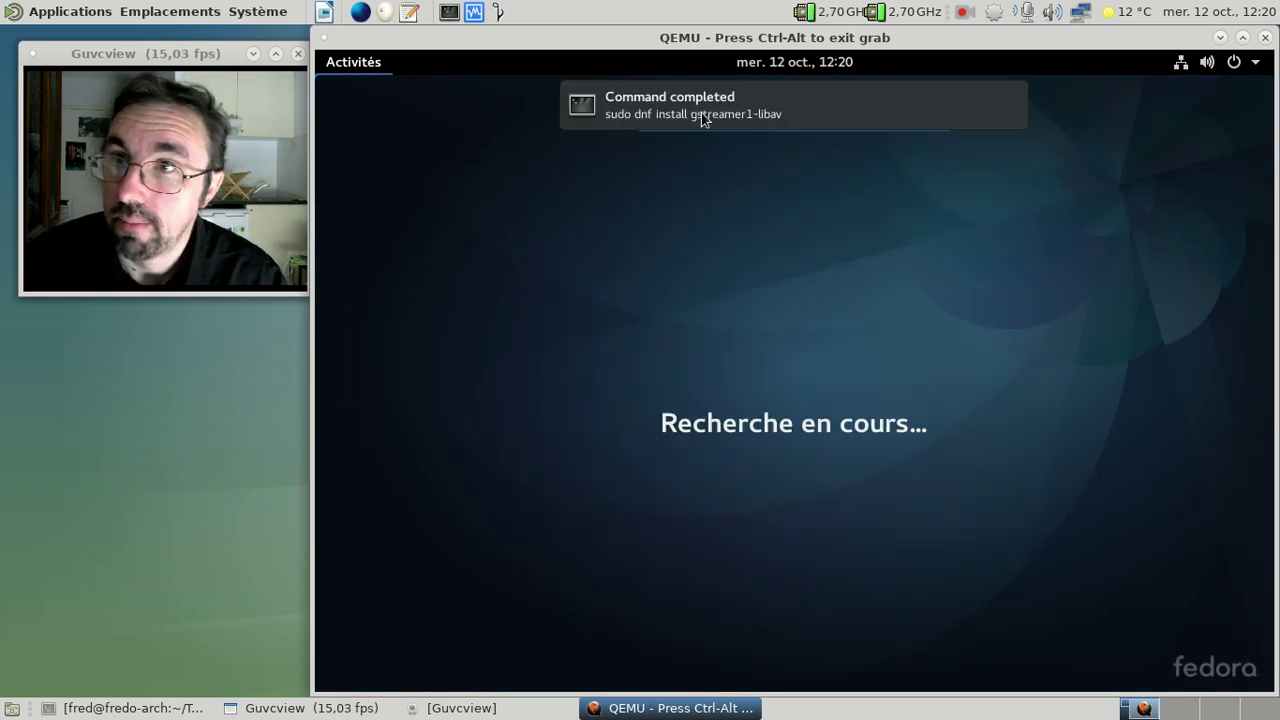
click(1014, 99)
text(builder)
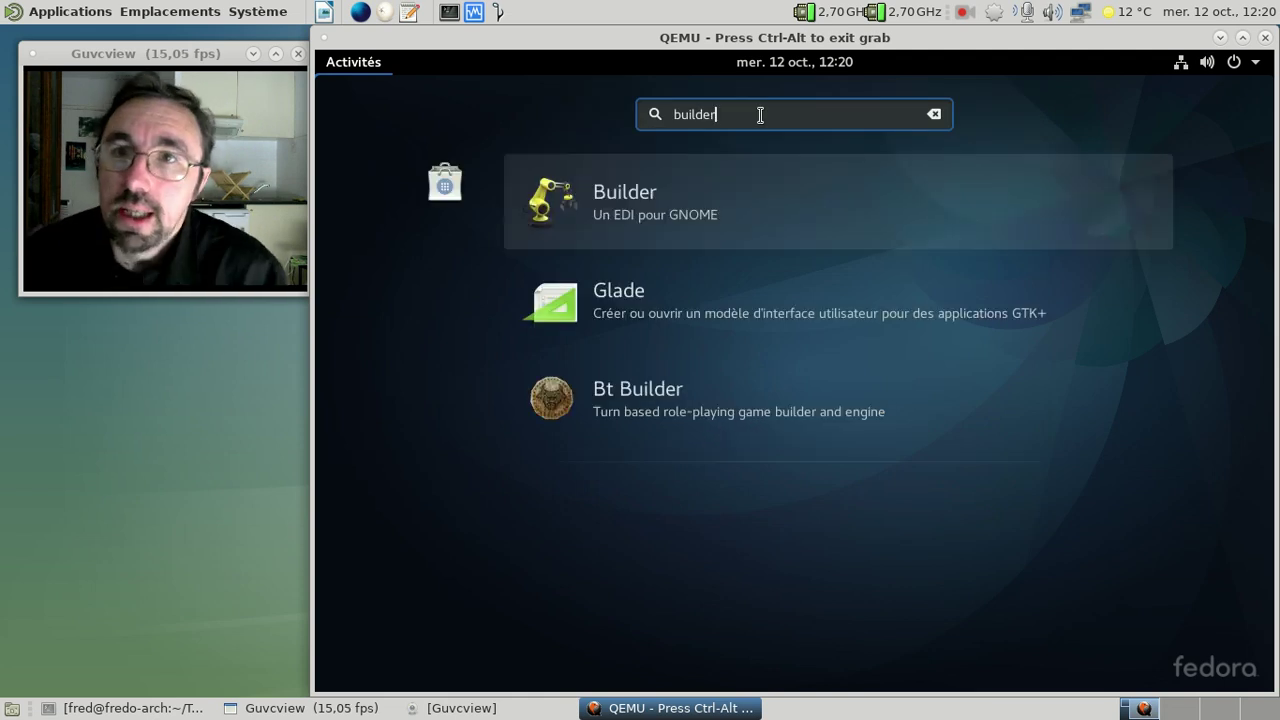
Open Builder from the Logiciels search results and install it.
key(Escape)
key(Escape)
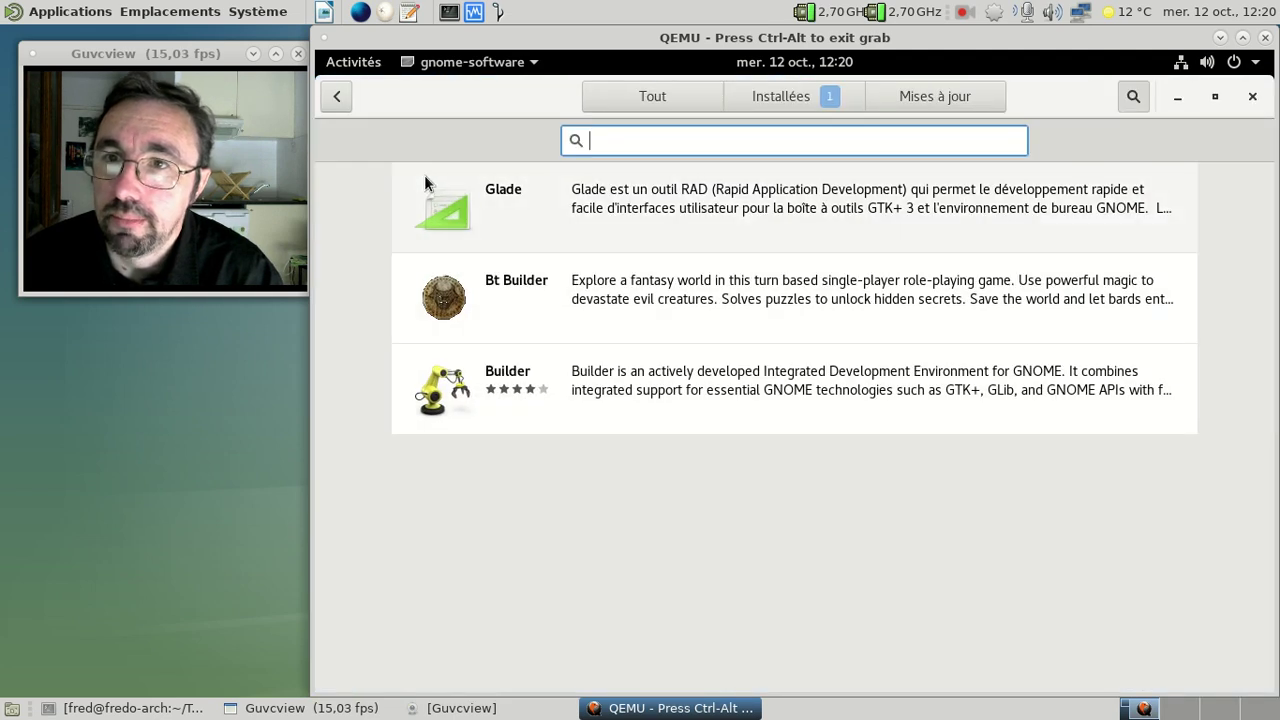
click(566, 373)
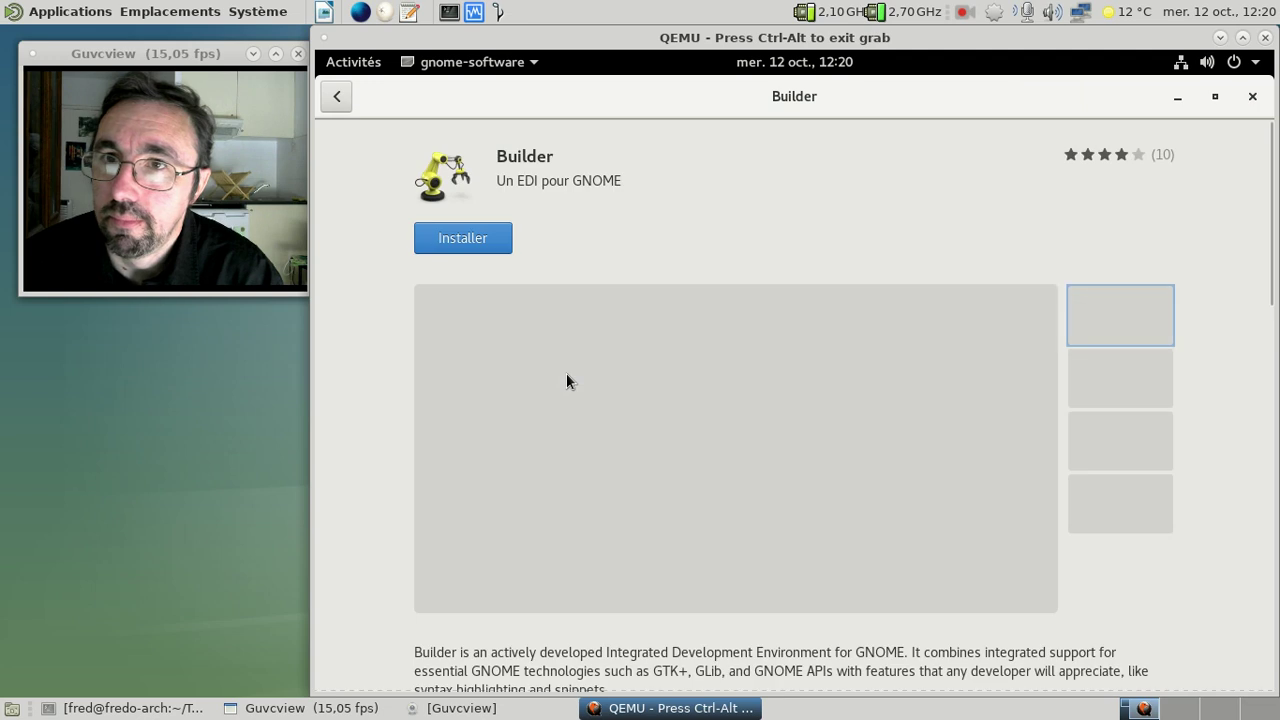
click(483, 242)
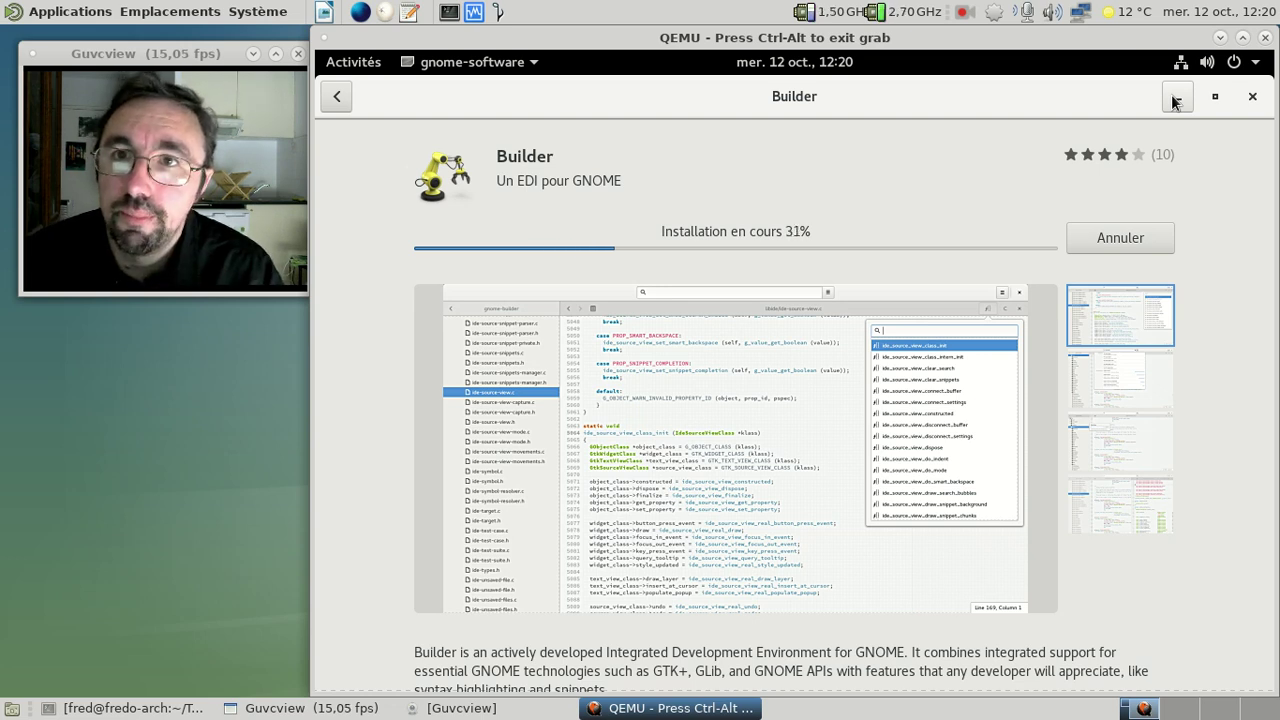
click(472, 62)
click(474, 66)
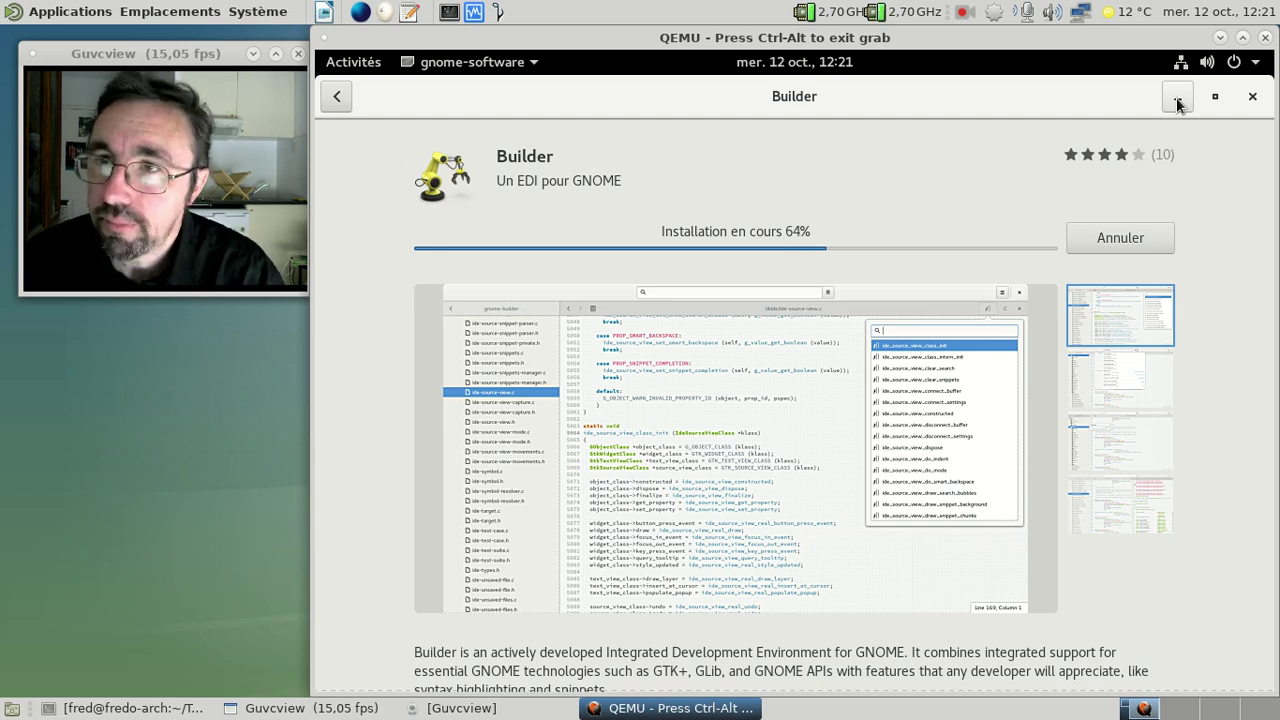
Minimize Logiciels to enter sudo dnf groupinstall libreoffice at the Terminal prompt without running it, and close Logiciels once Builder is installed.
click(1177, 99)
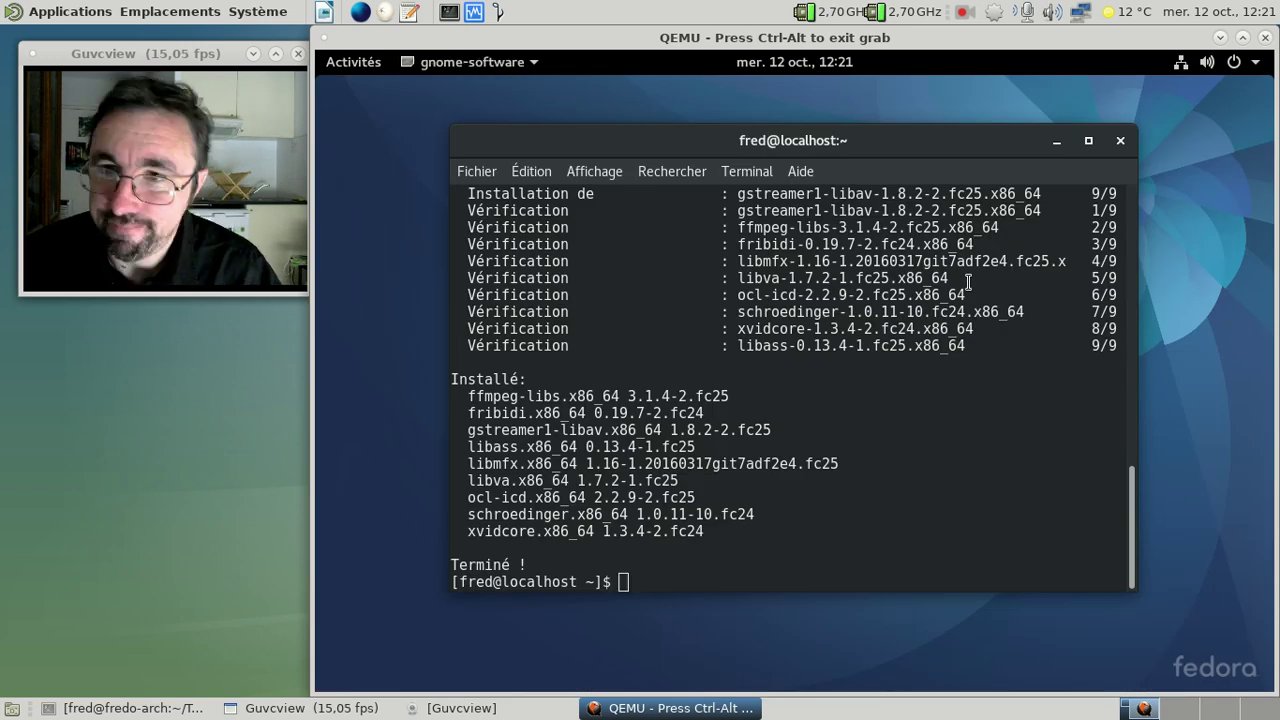
key(alt+Tab)
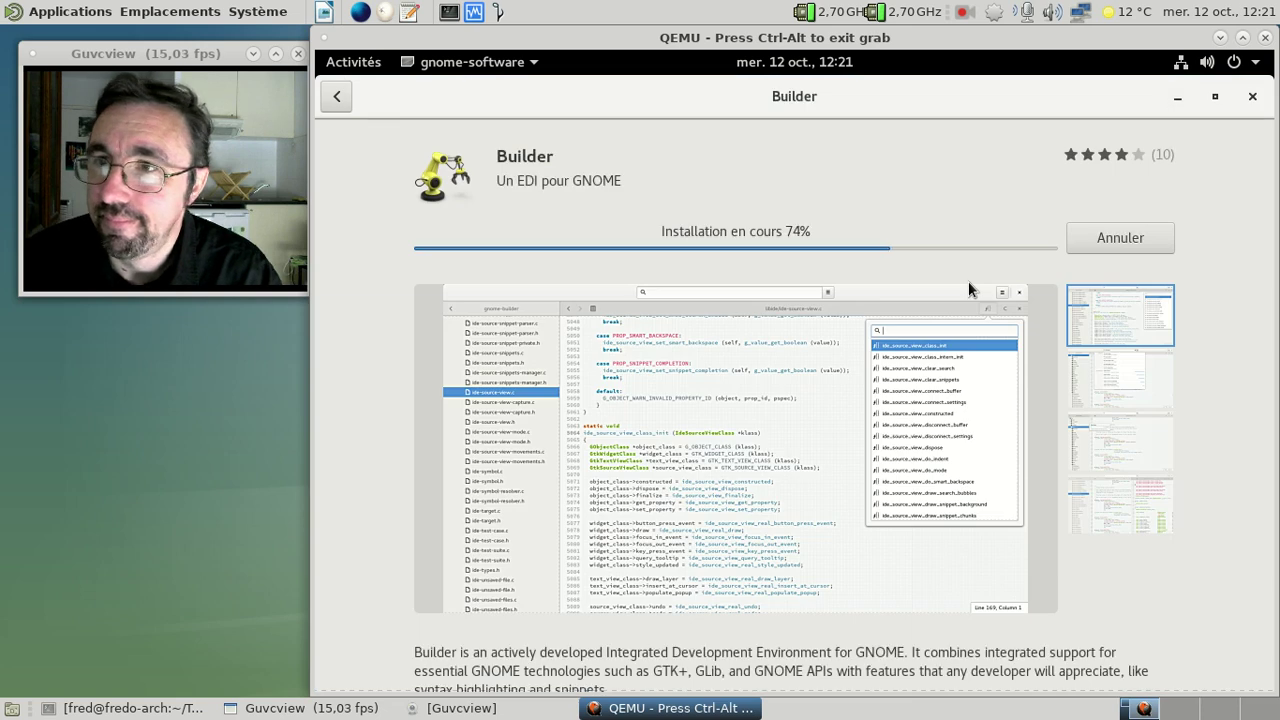
click(1174, 98)
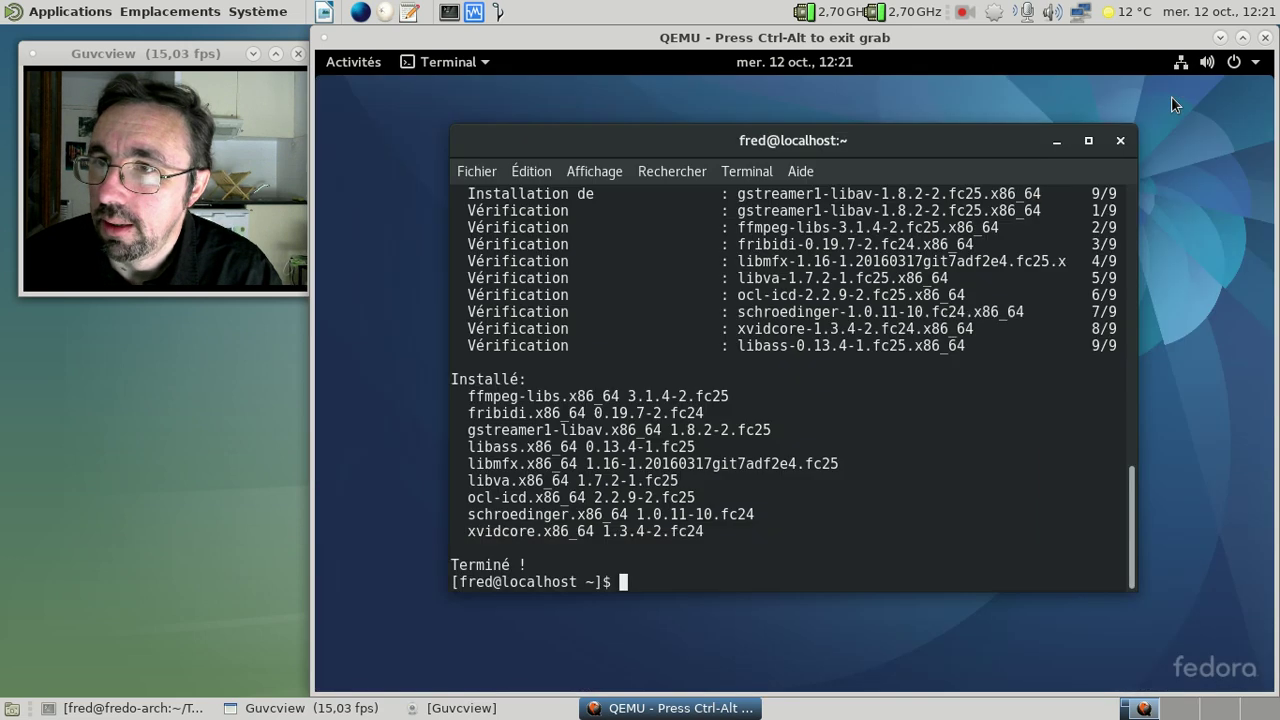
text(sudo dnf groupe)
key(BackSpace)
text(install libreoffice)
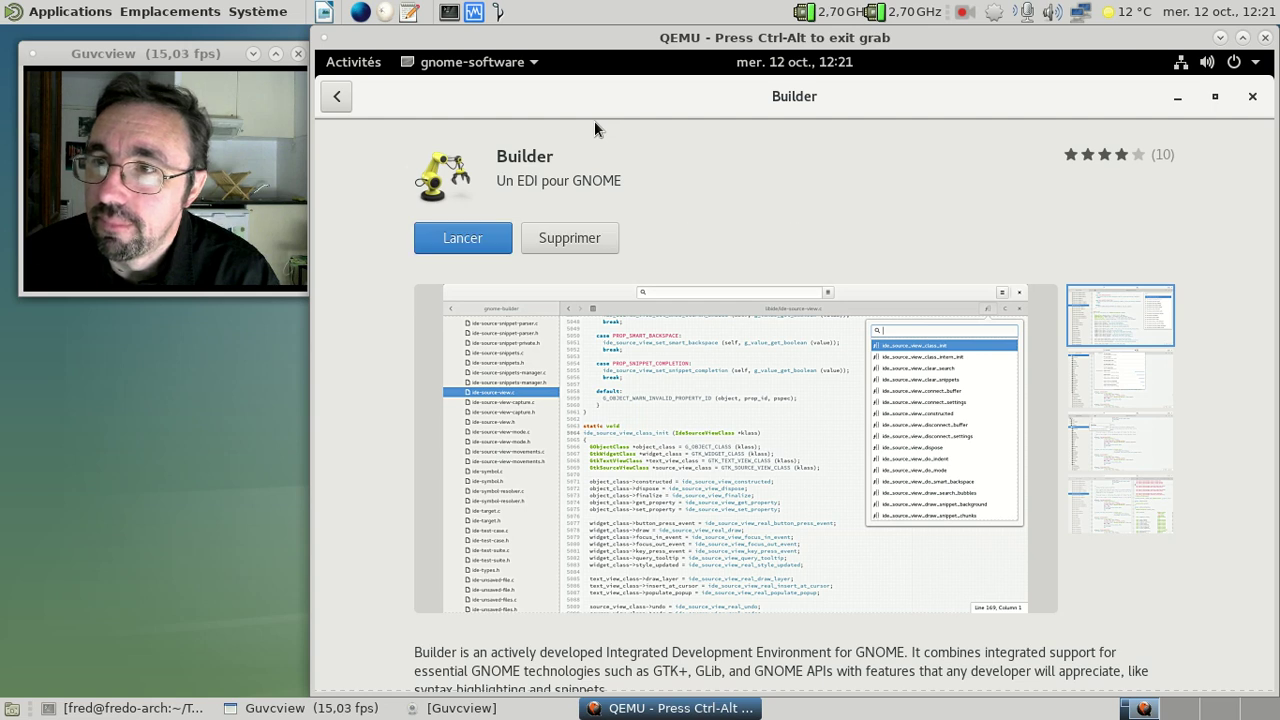
click(1253, 100)
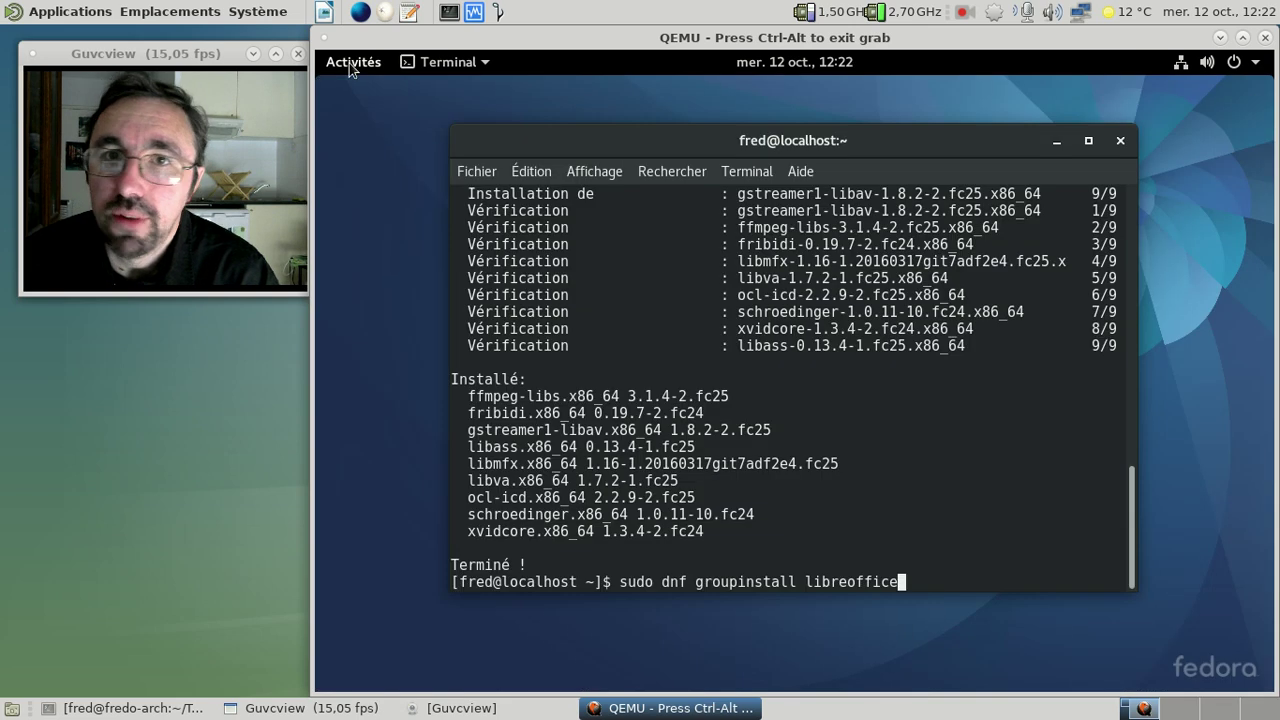
Search the activities overview for build, clear the search, and locate Builder in the full application grid.
click(349, 63)
click(723, 113)
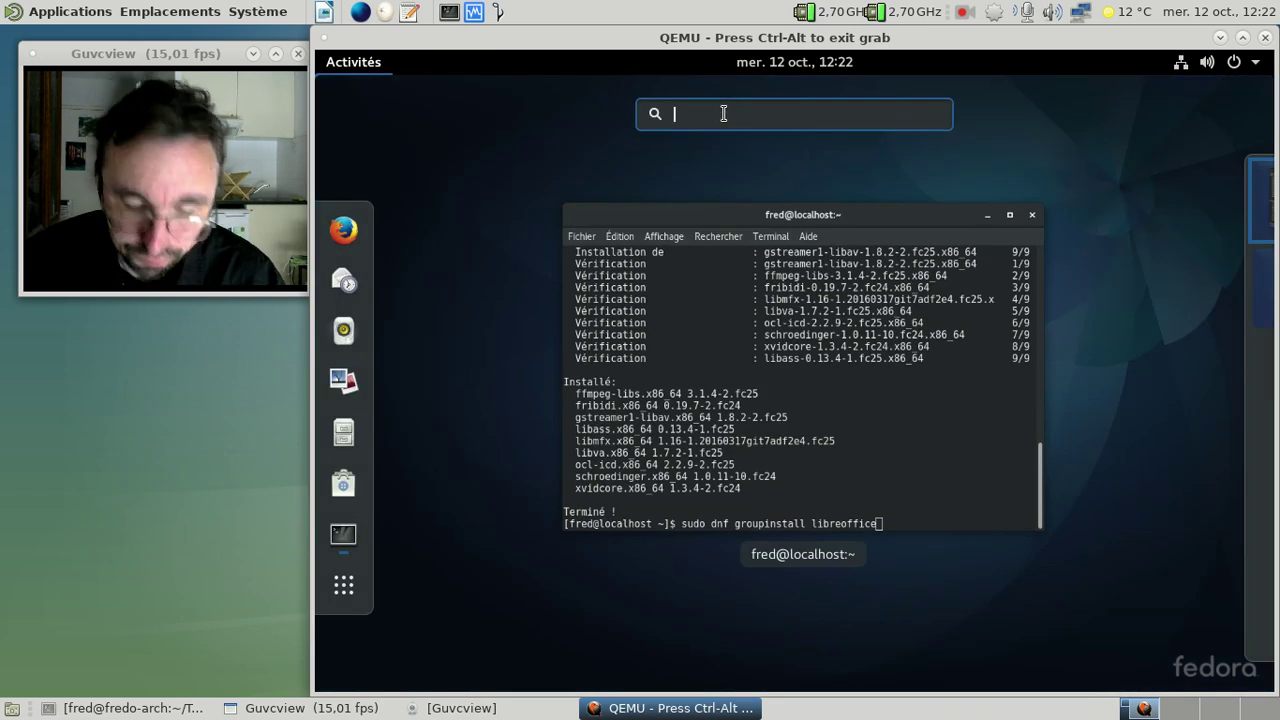
text(build)
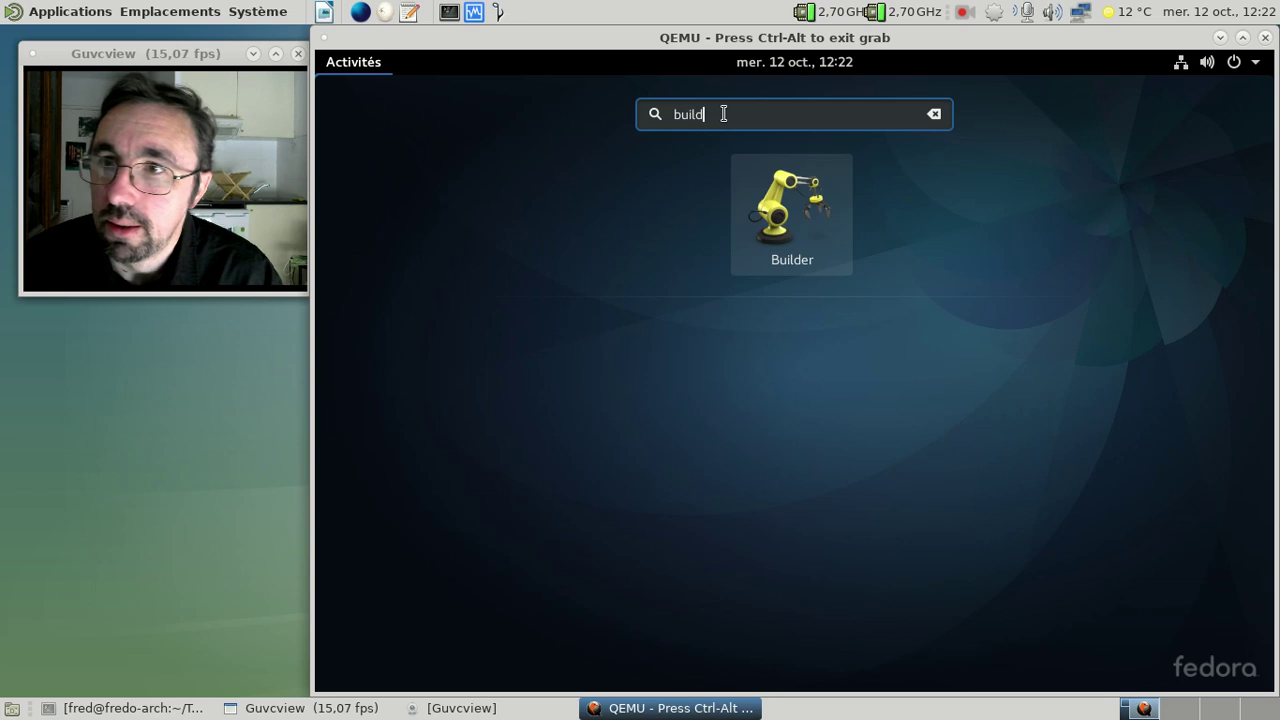
key(BackSpace)
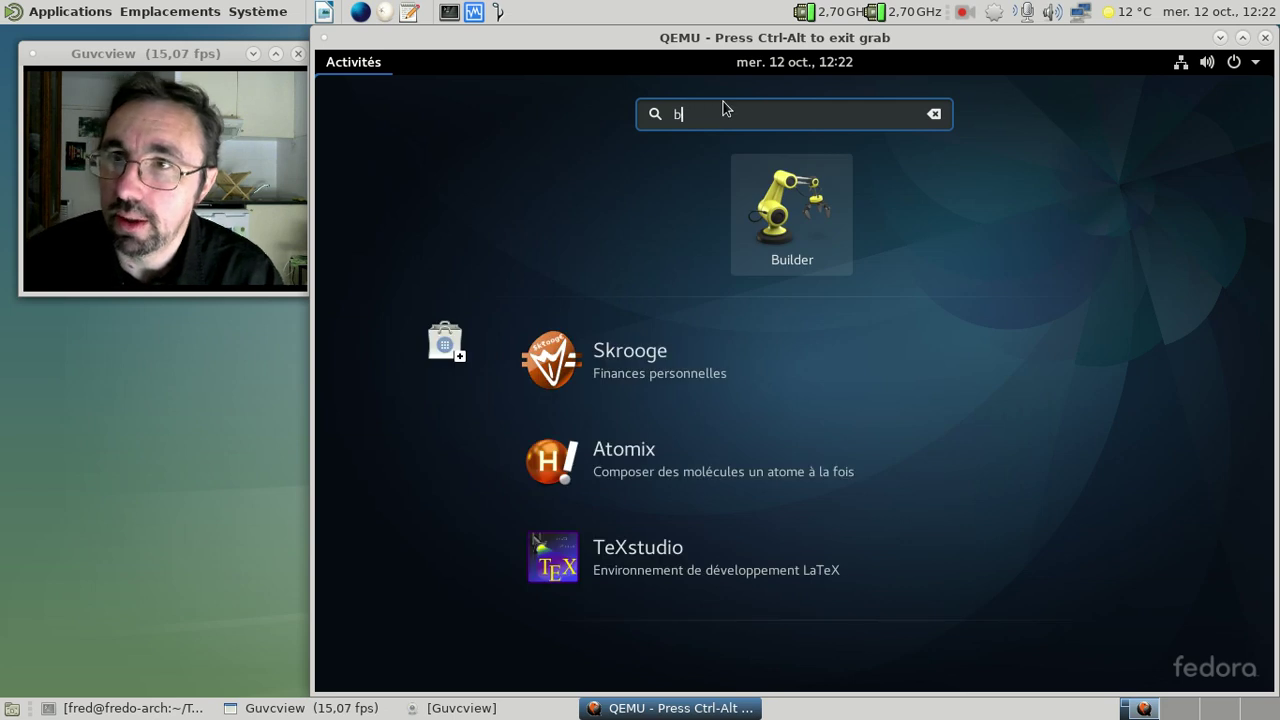
key(BackSpace)
key(BackSpace)
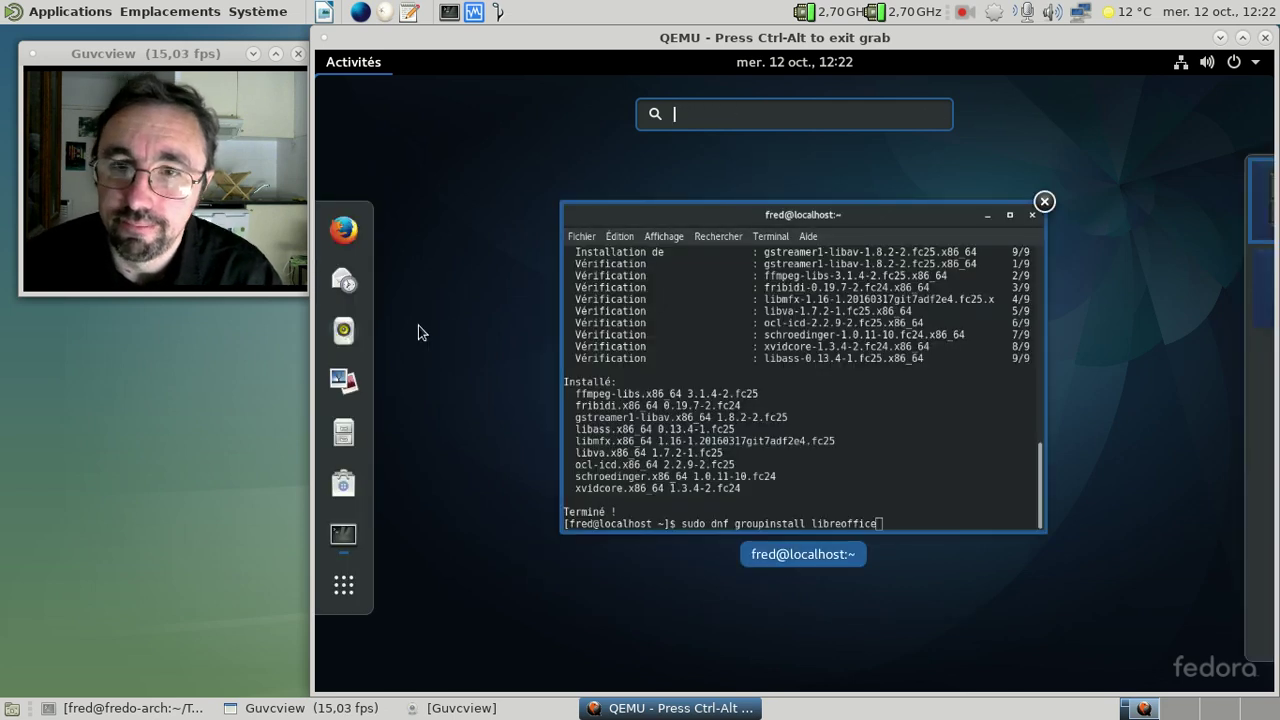
click(343, 596)
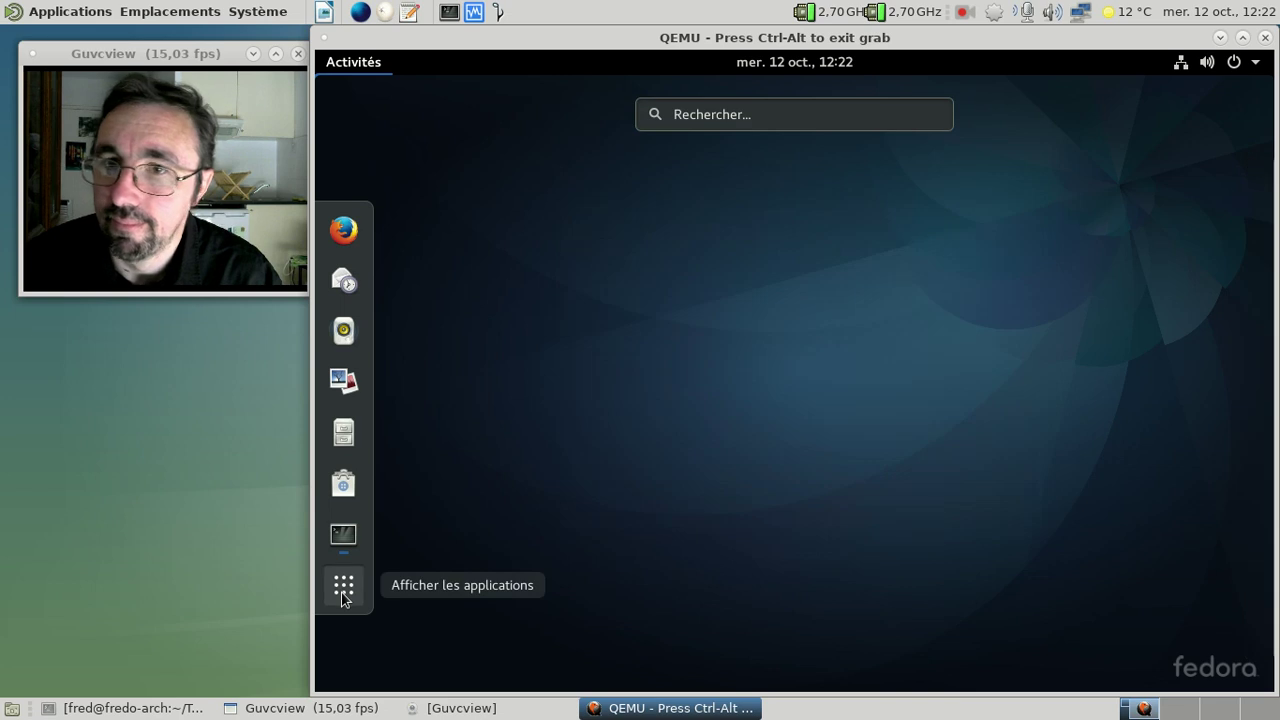
click(343, 590)
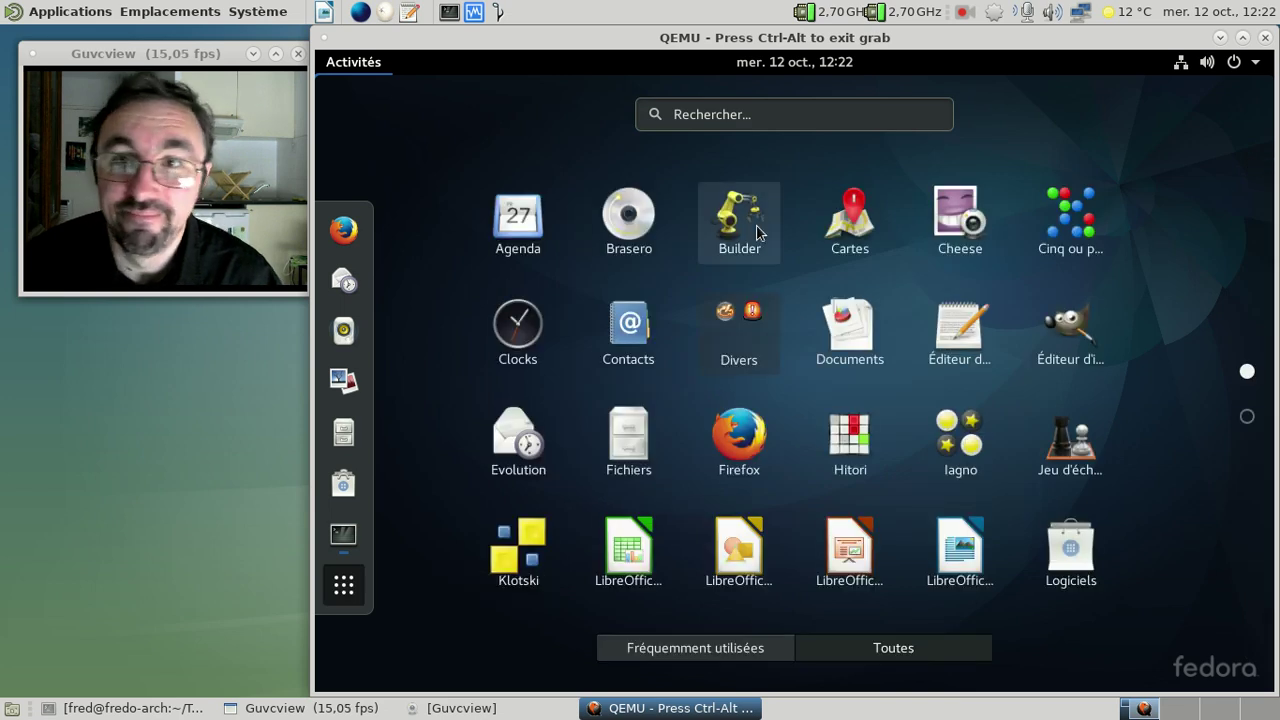
Return to Terminal and run the prepared sudo dnf groupinstall libreoffice command.
click(345, 533)
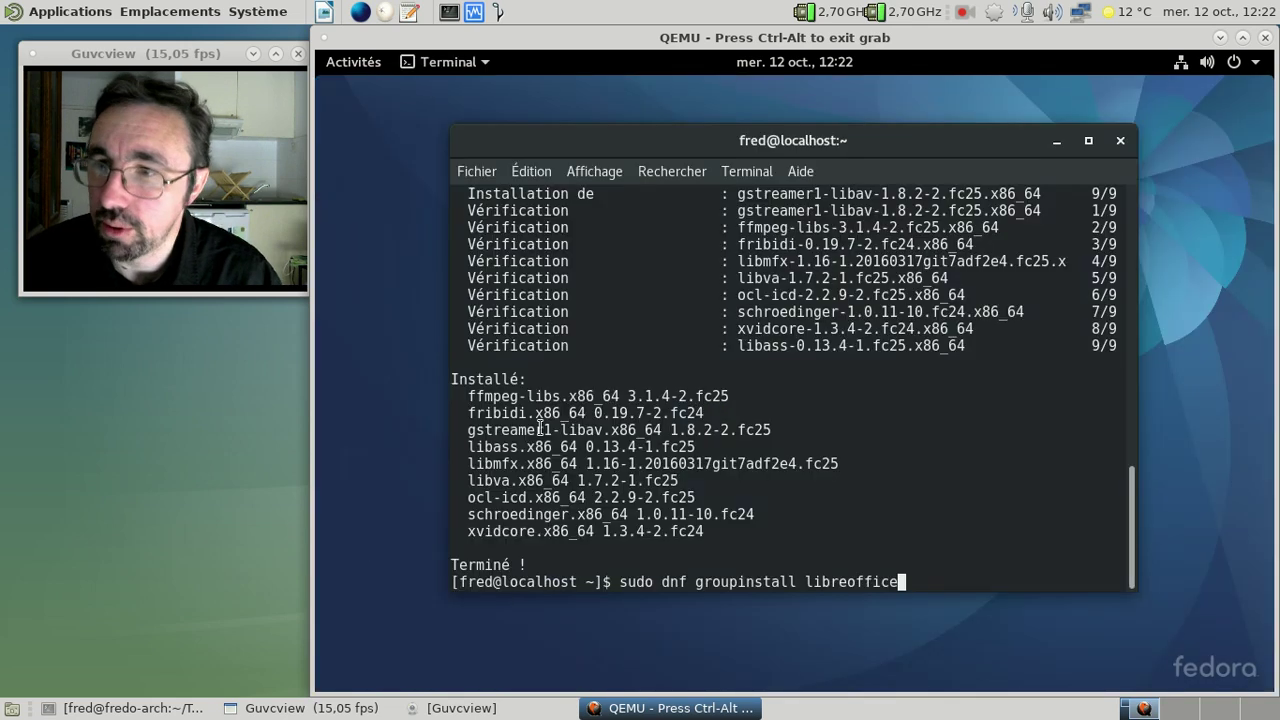
key(Return)
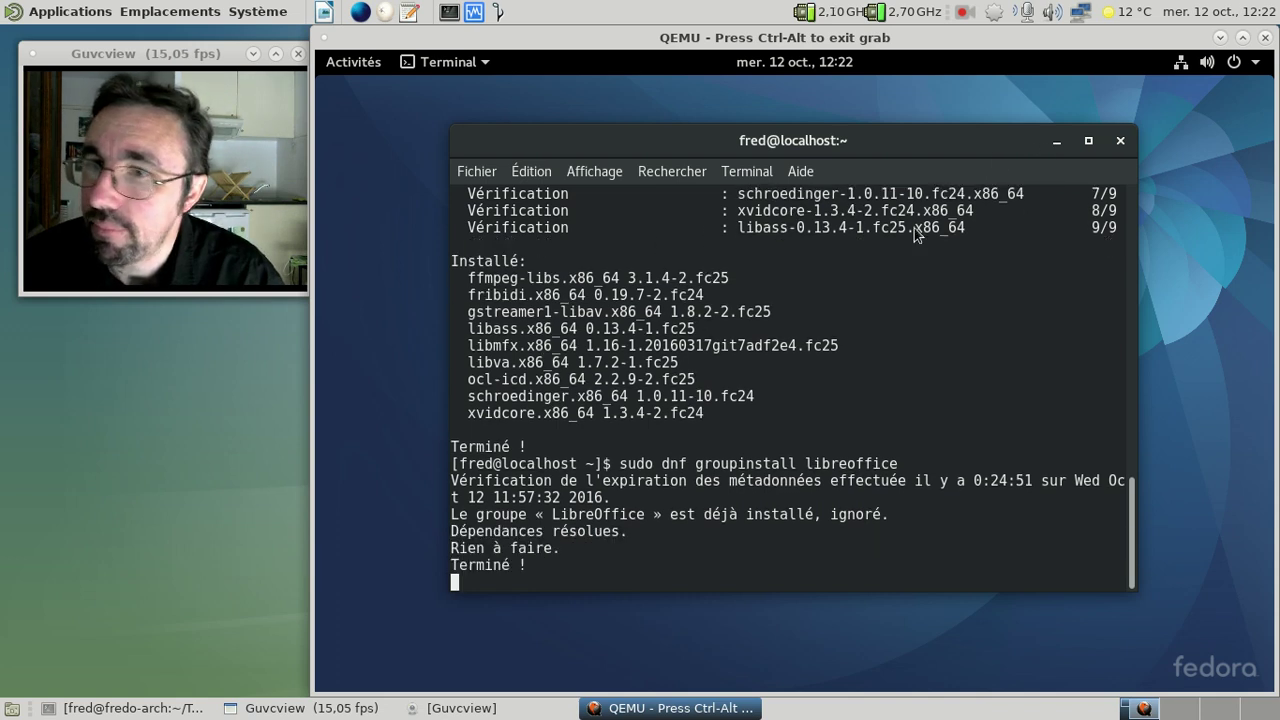
Change the recalled command to sudo dnf install vlc, run it, and accept the transaction with o.
key(Up)
key(BackSpace)
key(BackSpace)
key(BackSpace)
key(BackSpace)
key(BackSpace)
key(BackSpace)
key(BackSpace)
key(BackSpace)
key(BackSpace)
key(BackSpace)
key(BackSpace)
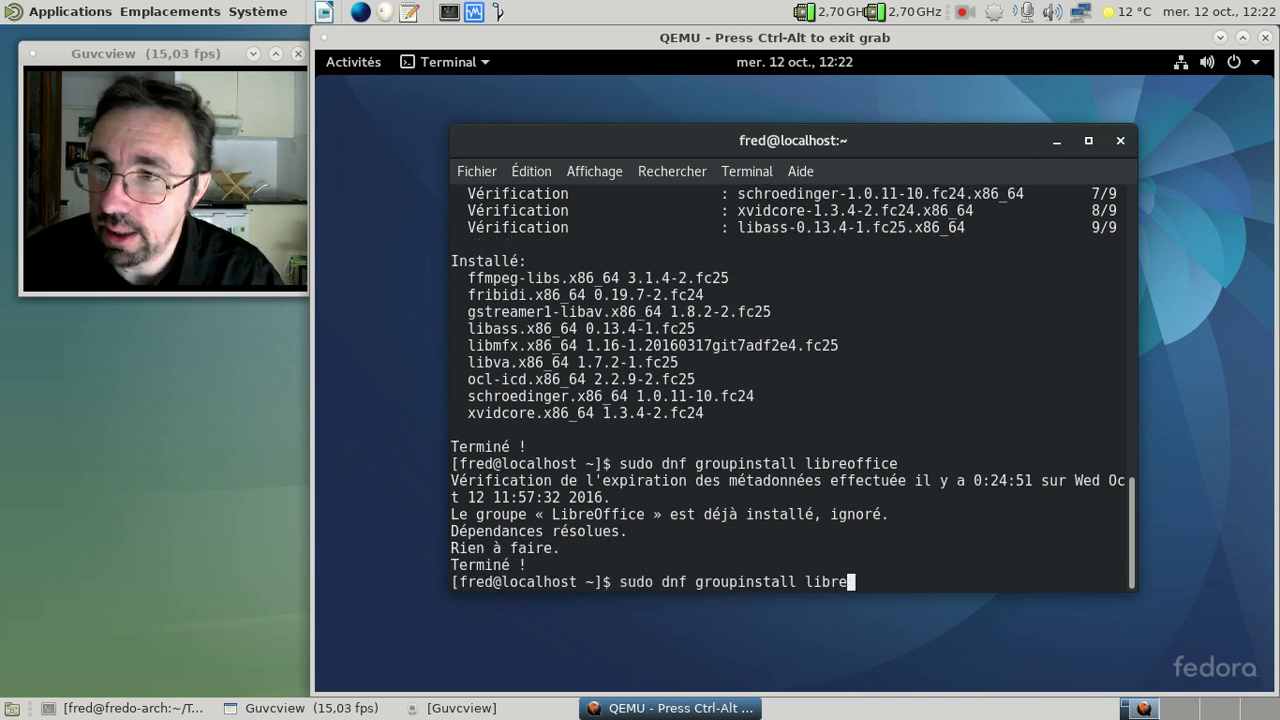
key(BackSpace)
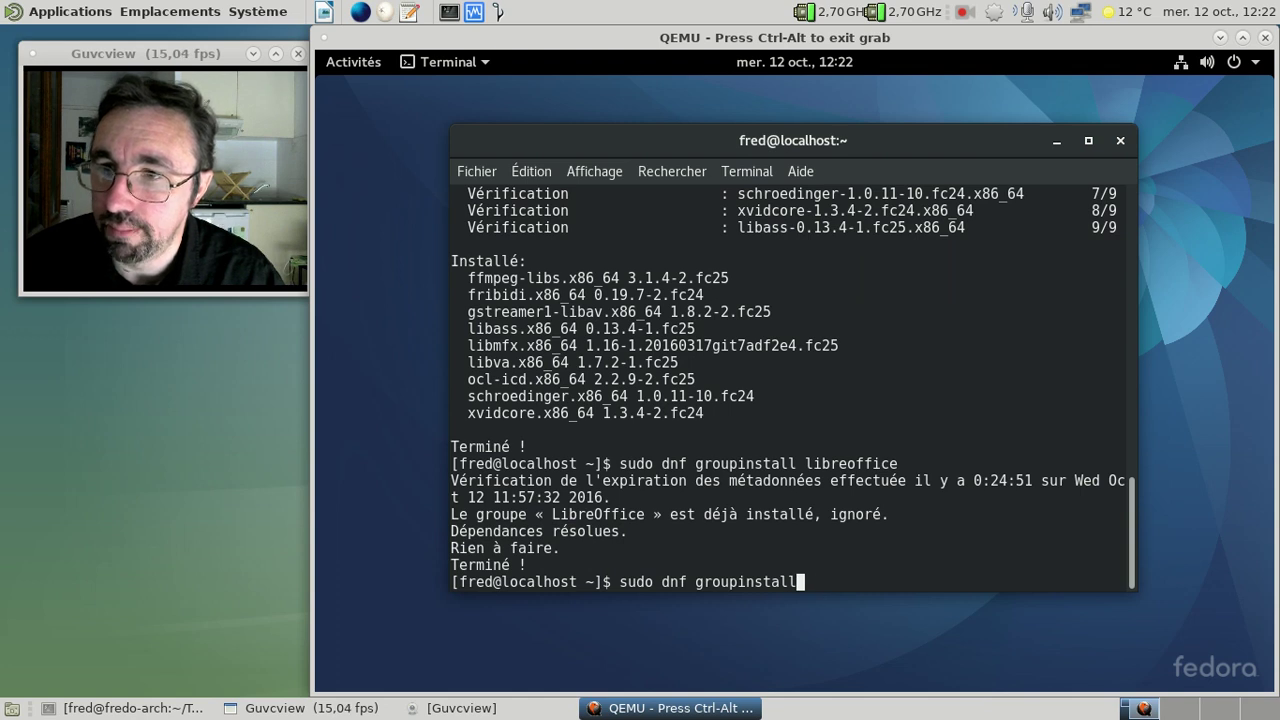
key(Left)
key(Left)
key(Left)
key(Left)
key(Left)
key(Left)
key(Left)
key(BackSpace)
key(BackSpace)
key(BackSpace)
key(BackSpace)
key(BackSpace)
key(End)
text(vlc)
key(Return)
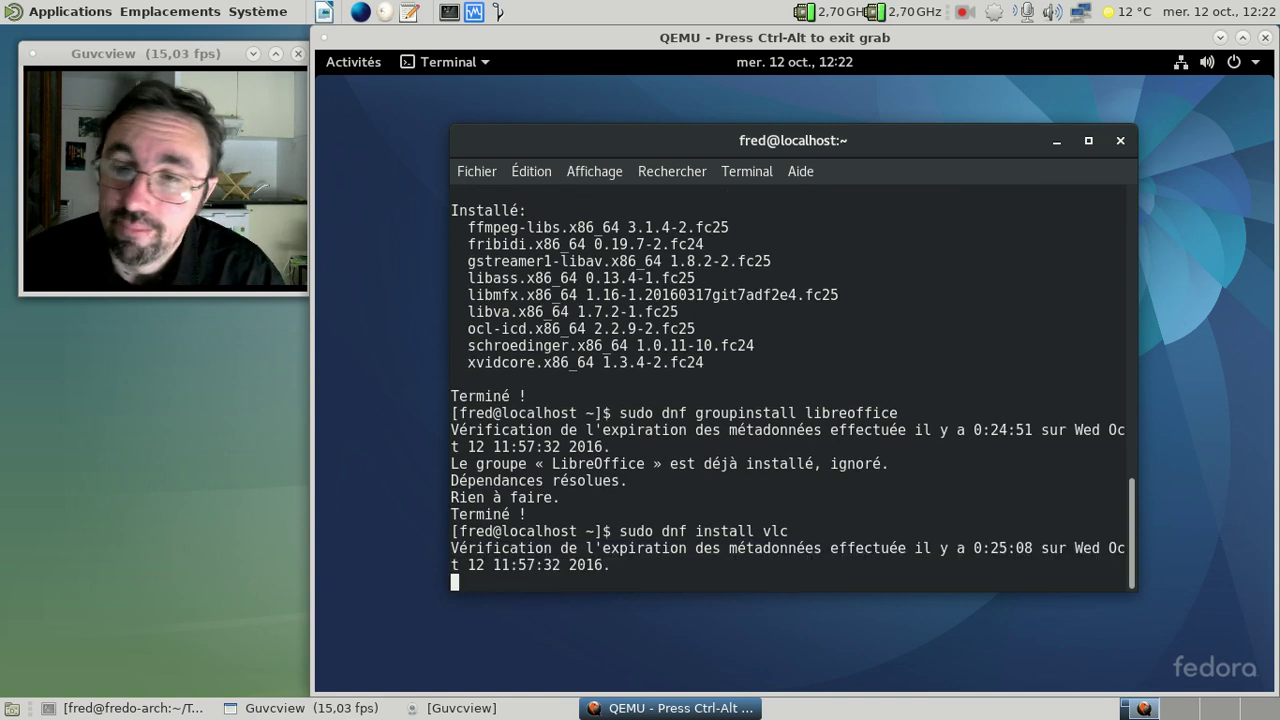
text(o)
key(Return)
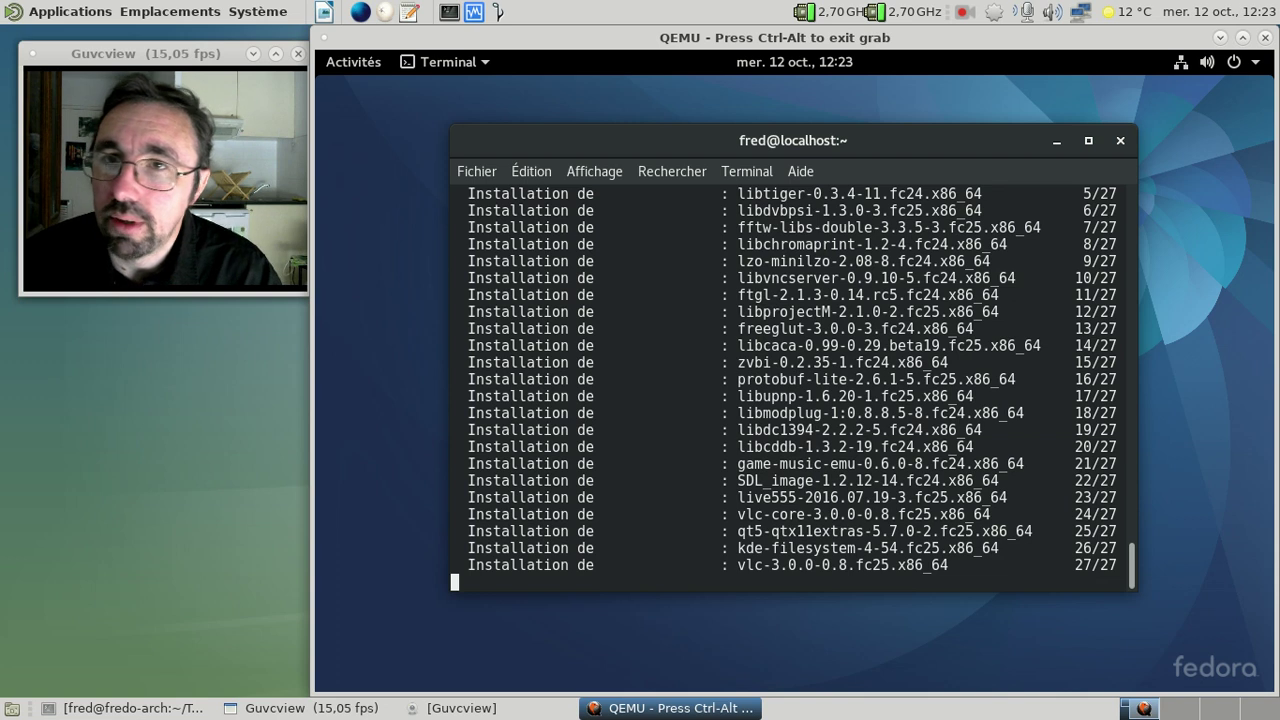
Browse both pages of the application grid to look for the VLC entry.
click(363, 67)
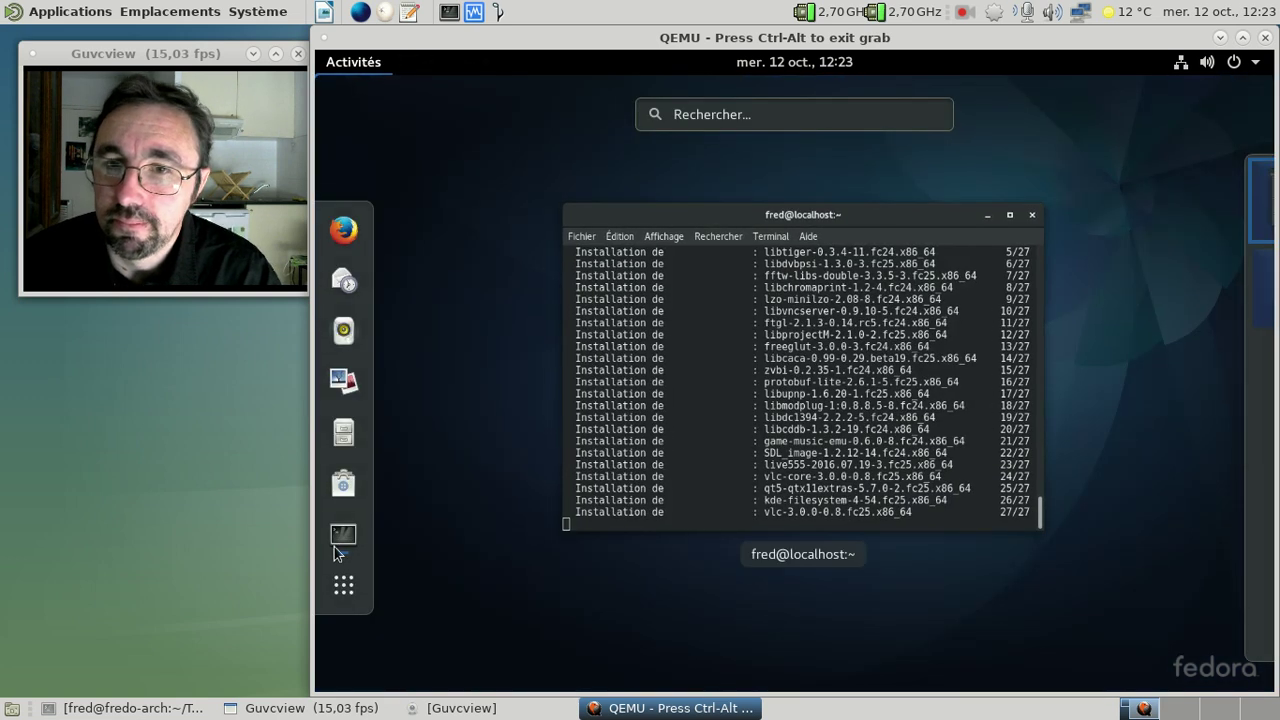
click(343, 590)
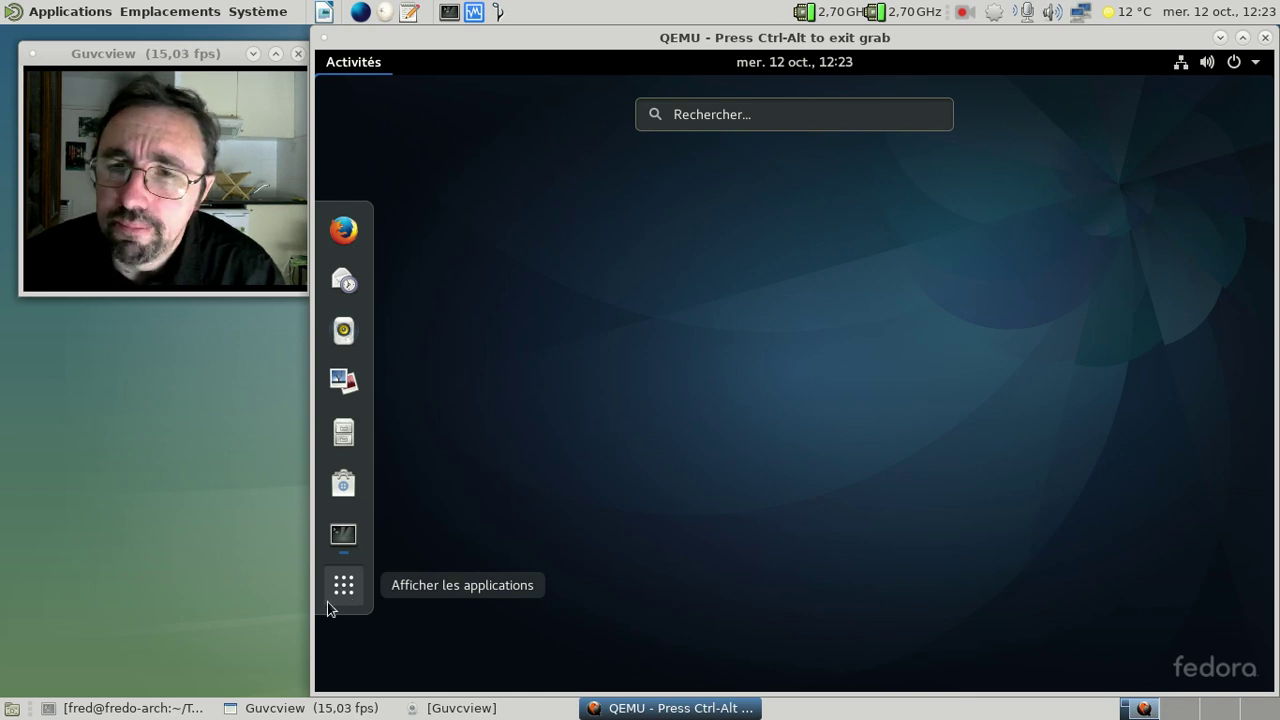
click(343, 592)
key(super)
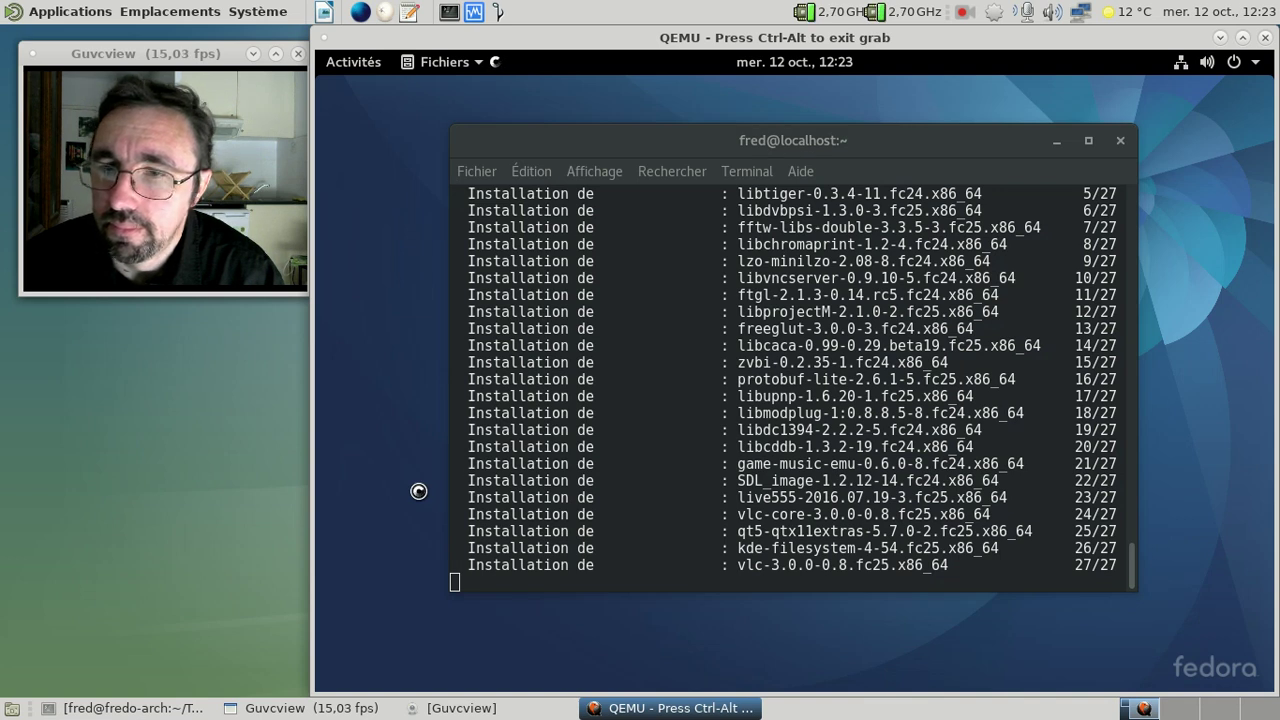
click(343, 66)
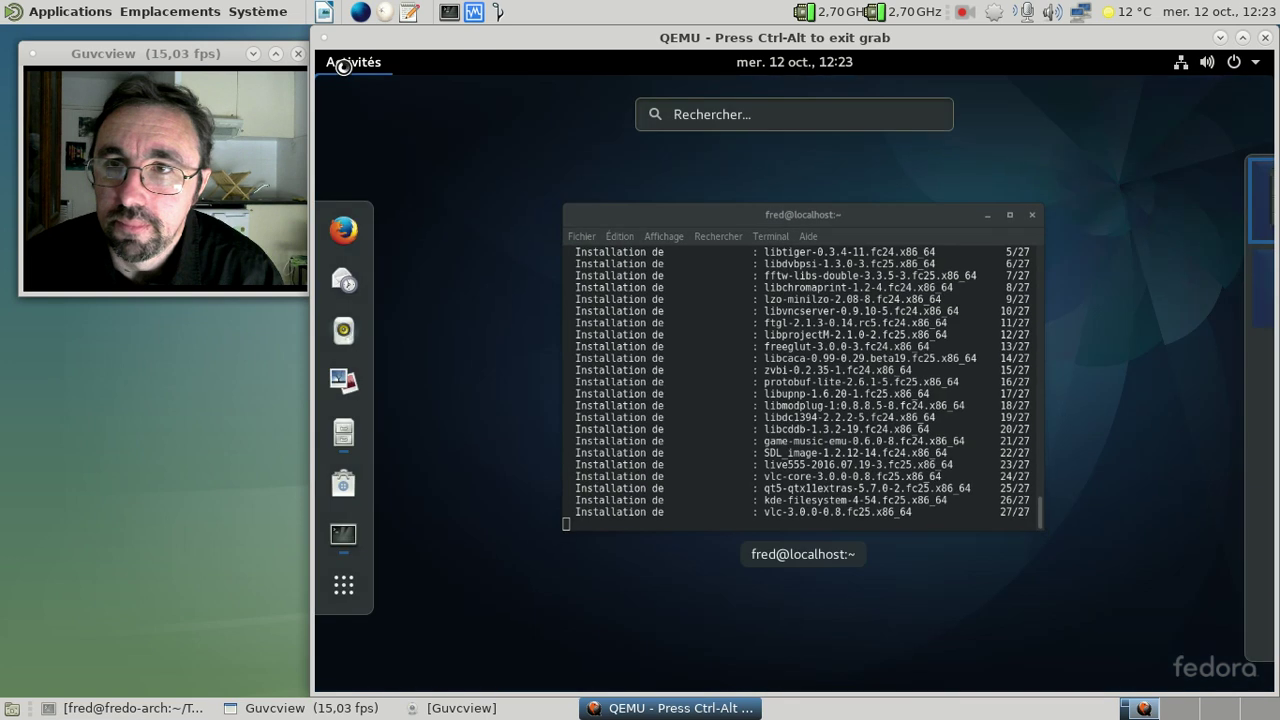
click(336, 588)
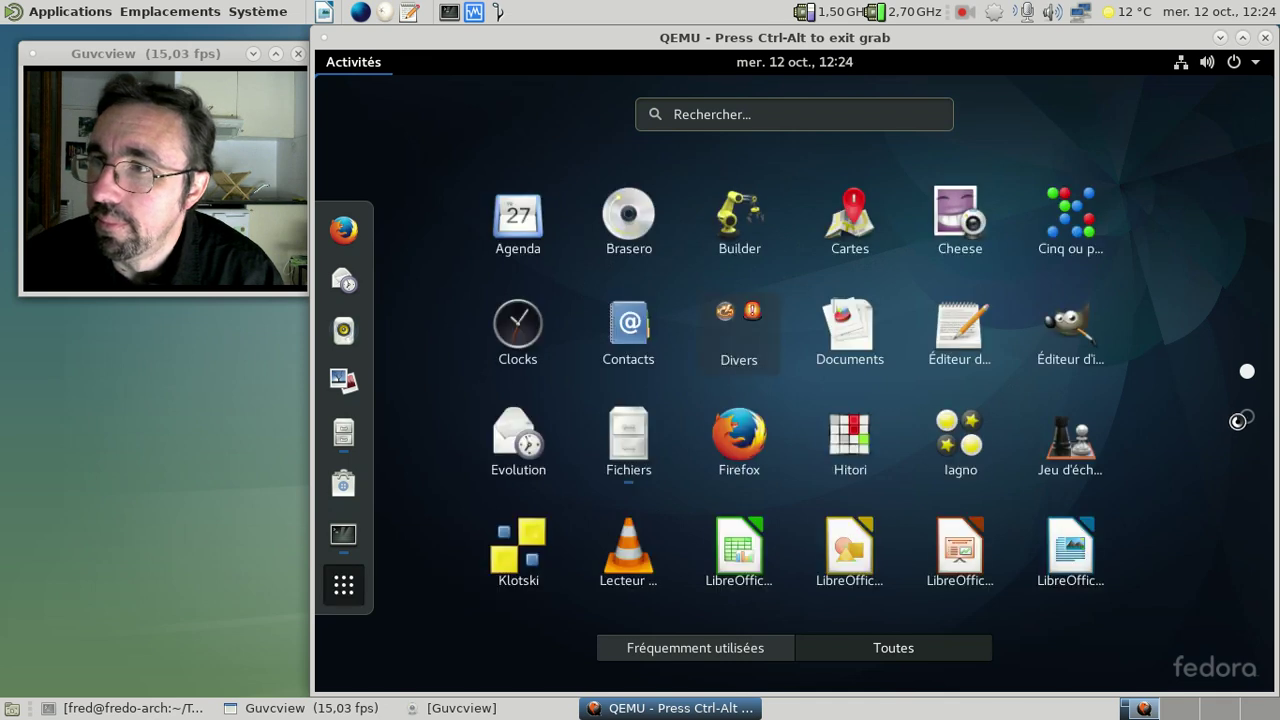
click(1249, 418)
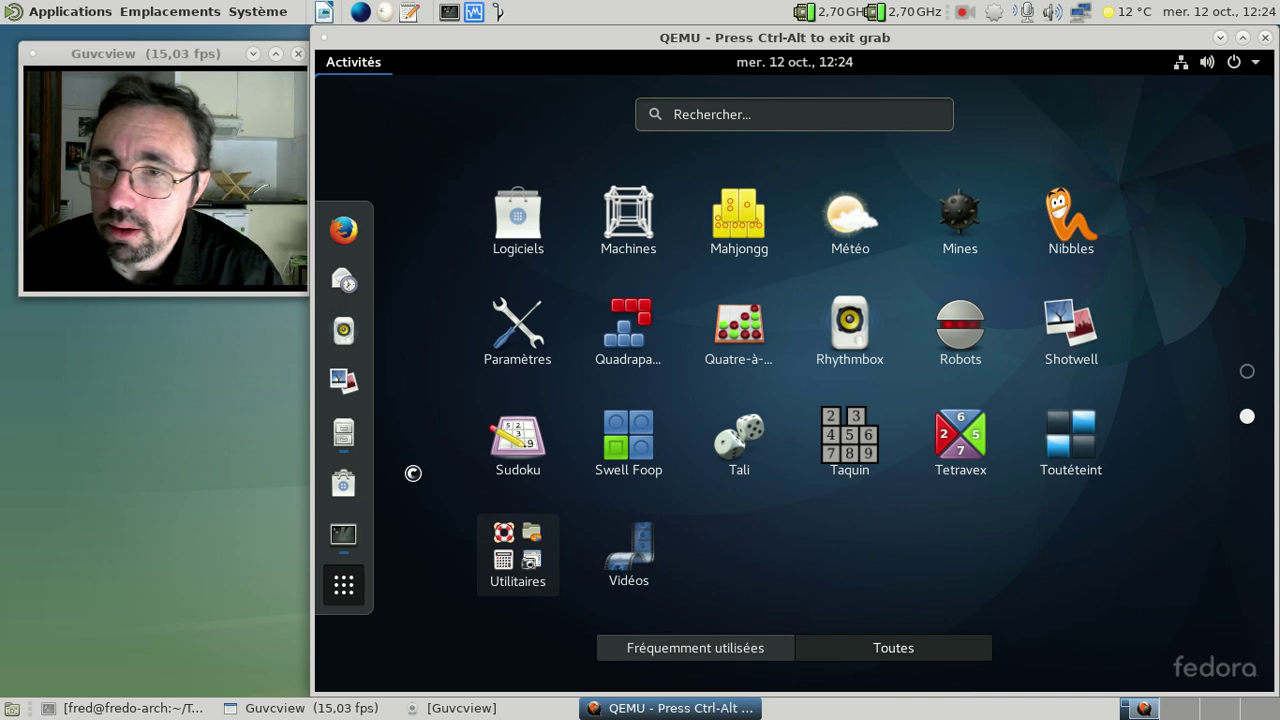
Close the Dossier personnel file window and the Terminal window from the activities overview.
click(344, 584)
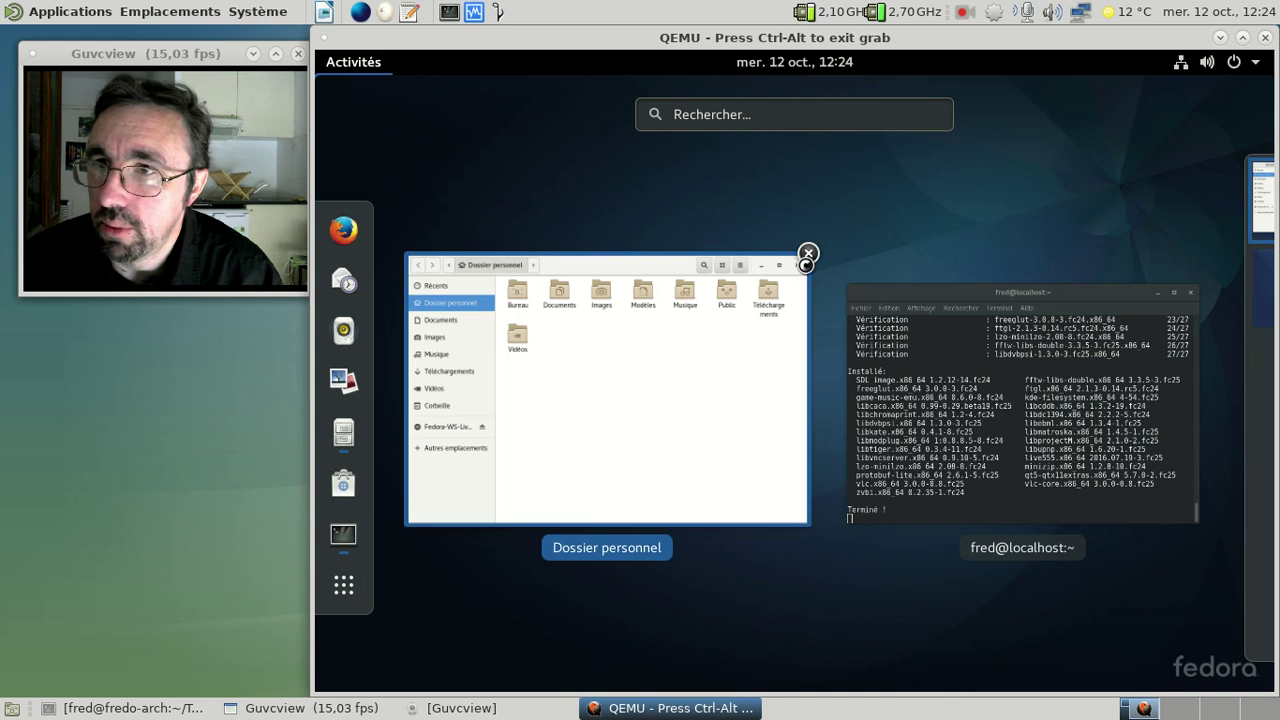
click(806, 253)
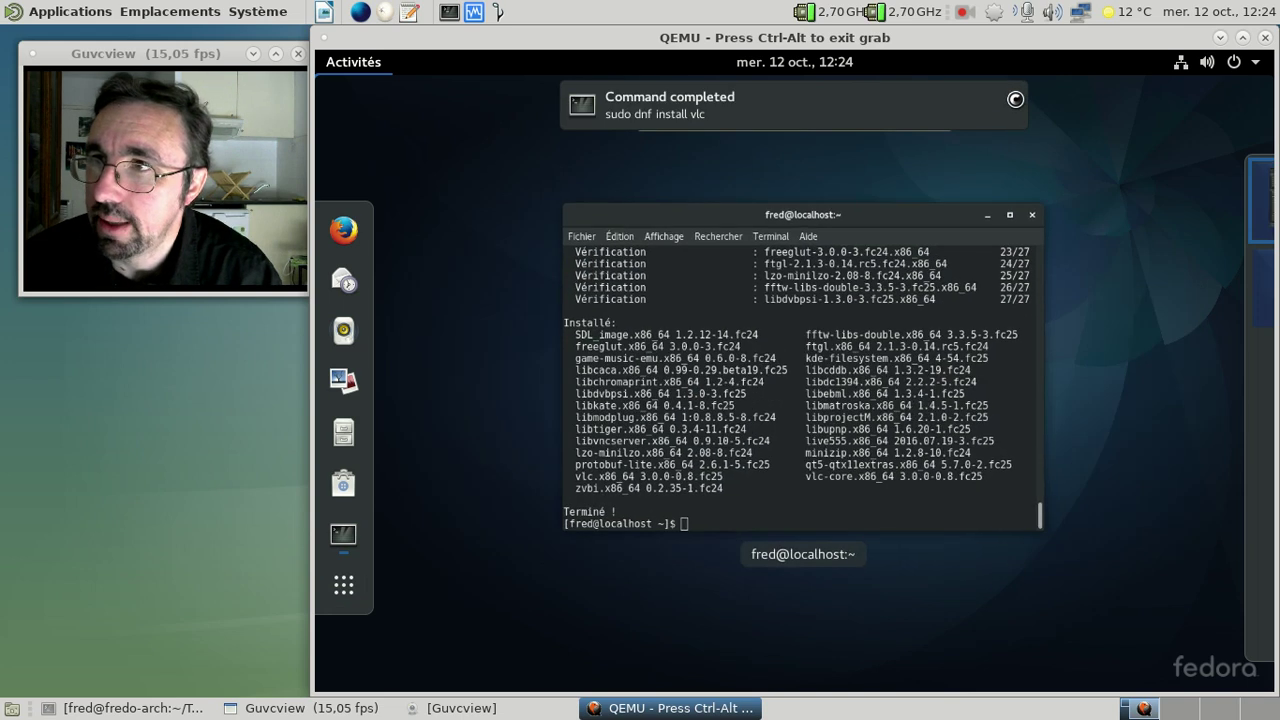
click(1043, 201)
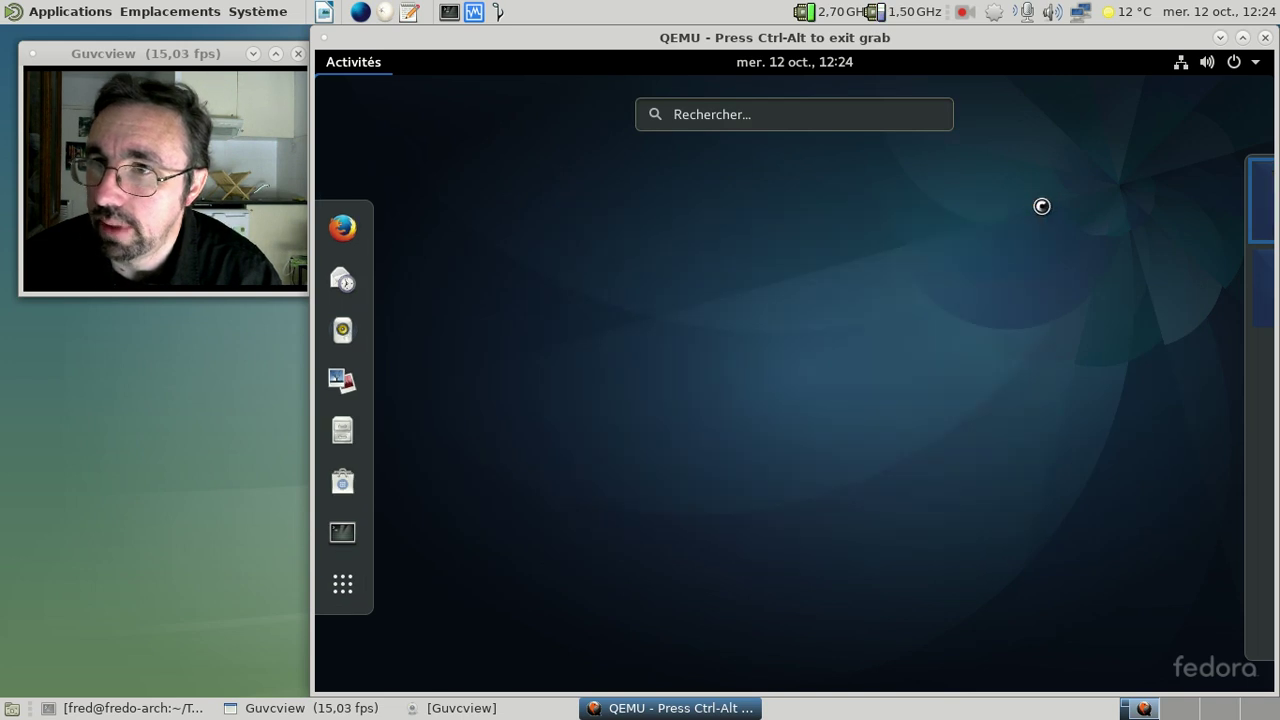
Launch Lecteur multimédia VLC from the application grid and check its version information before closing it.
click(355, 598)
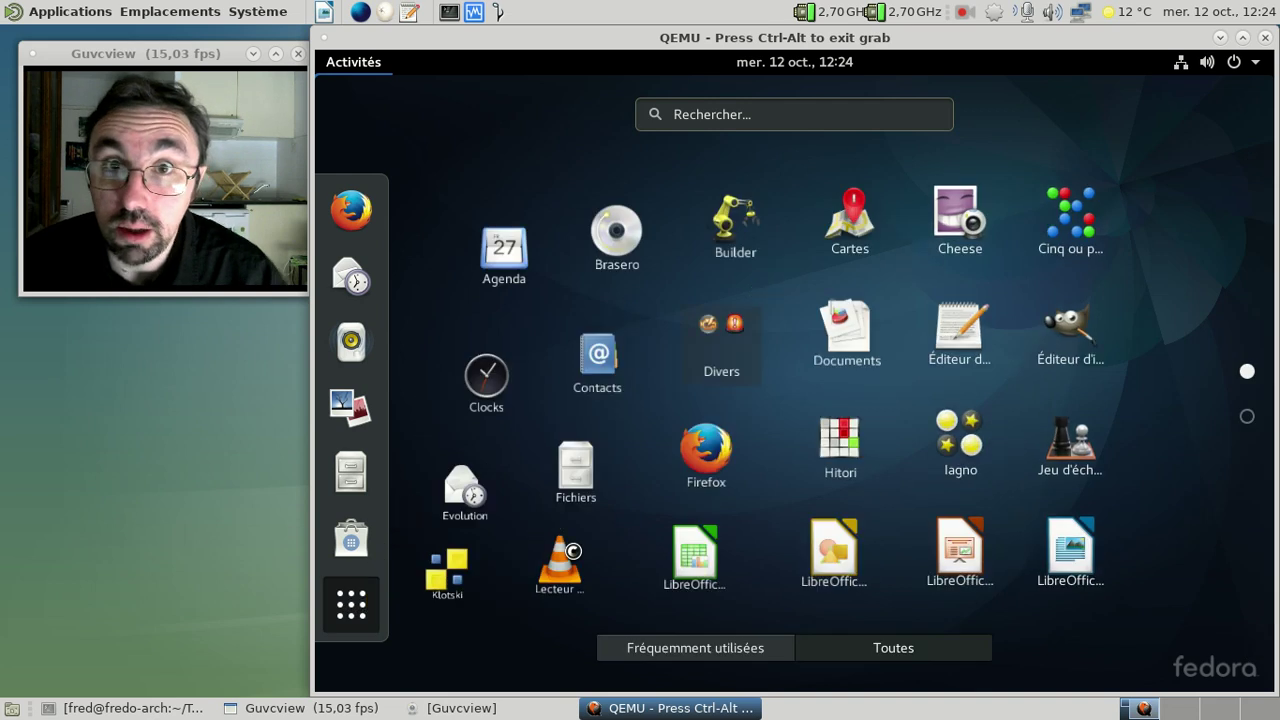
click(655, 554)
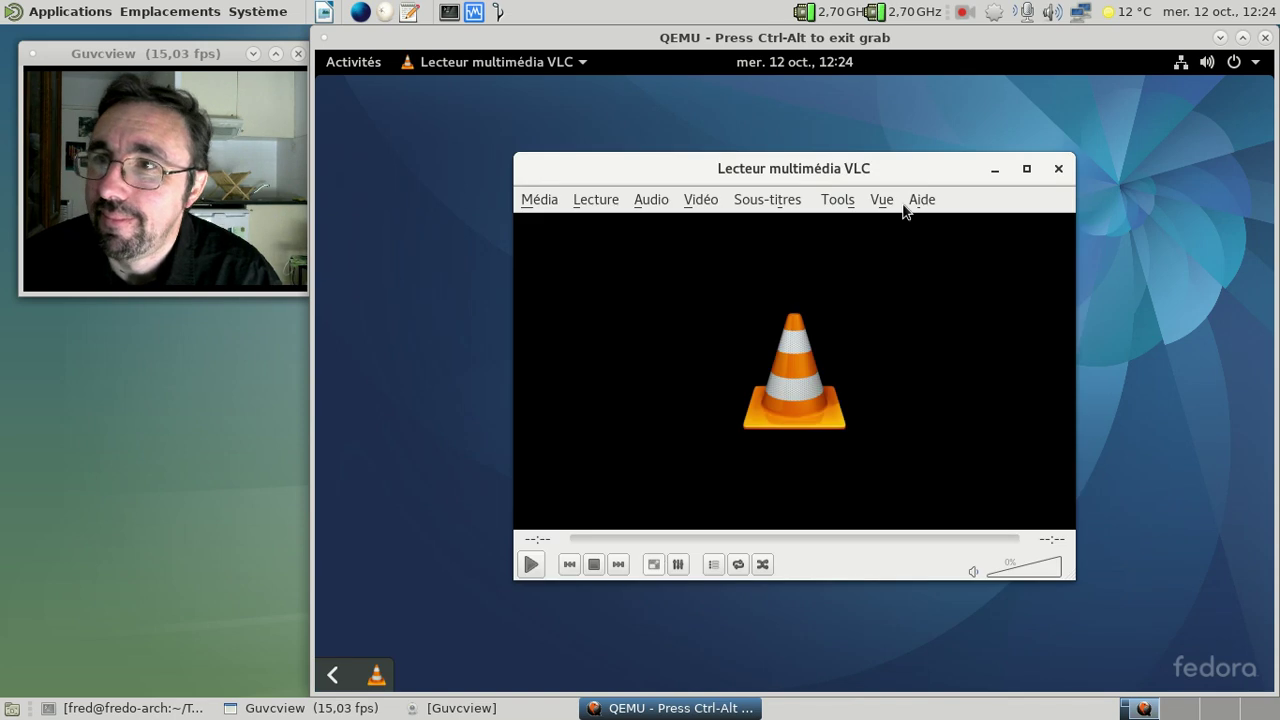
click(923, 190)
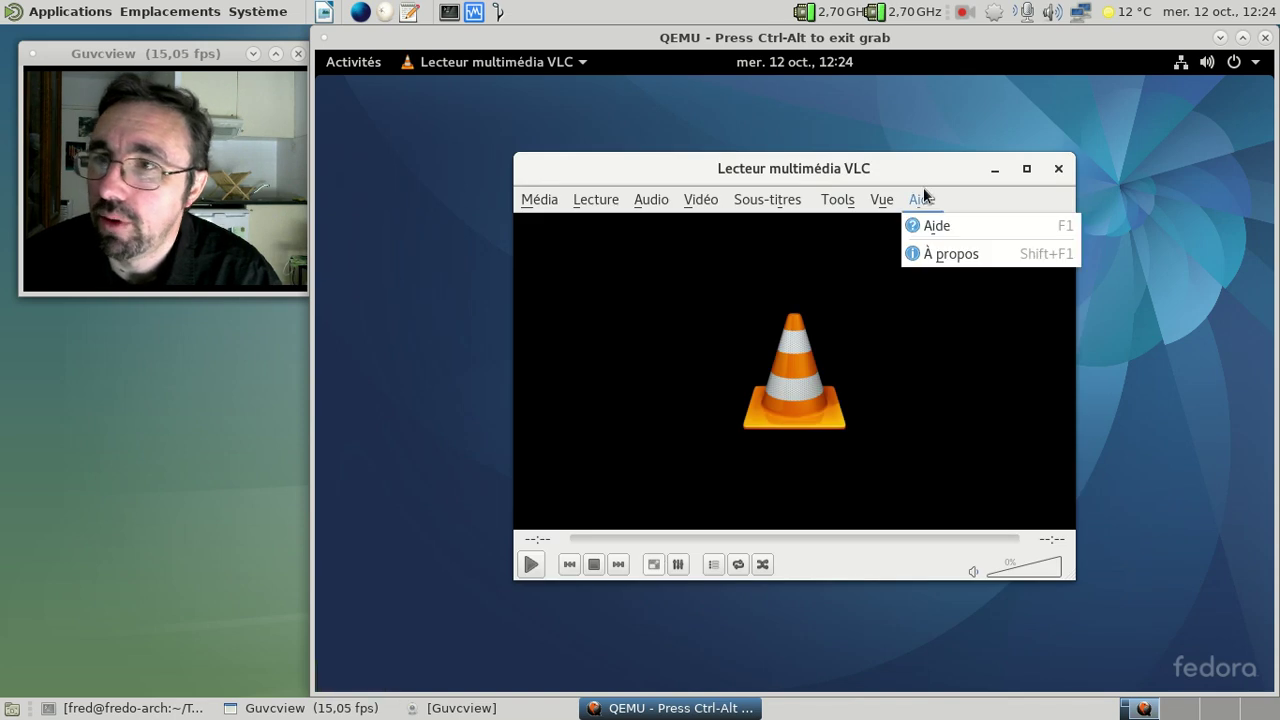
click(940, 255)
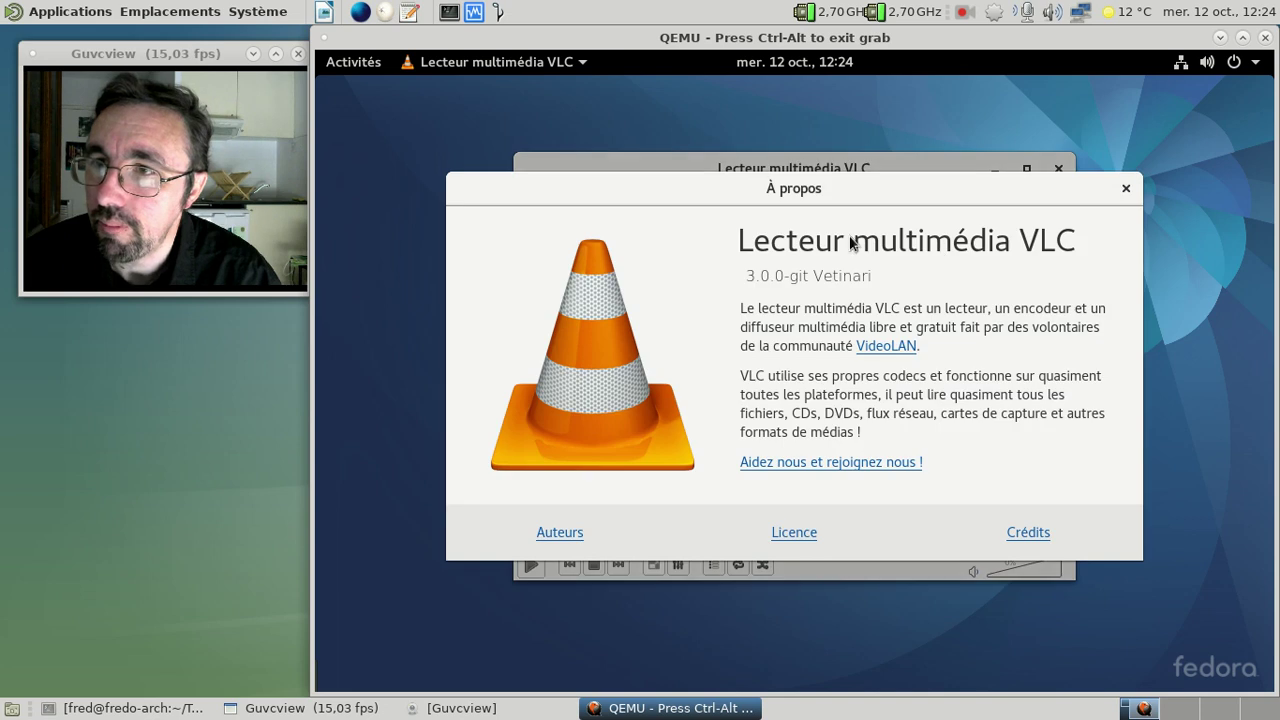
click(1126, 188)
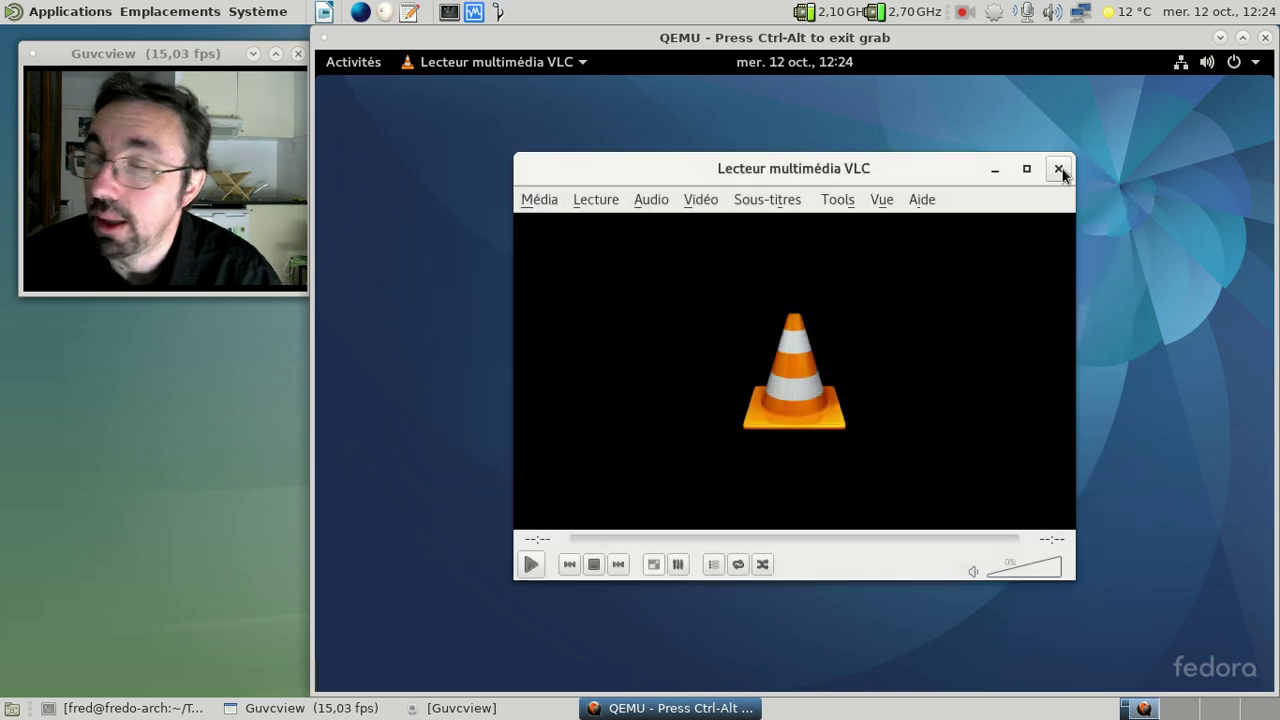
click(1058, 169)
Shut down the Fedora virtual machine and release the pointer from the QEMU window.
click(360, 64)
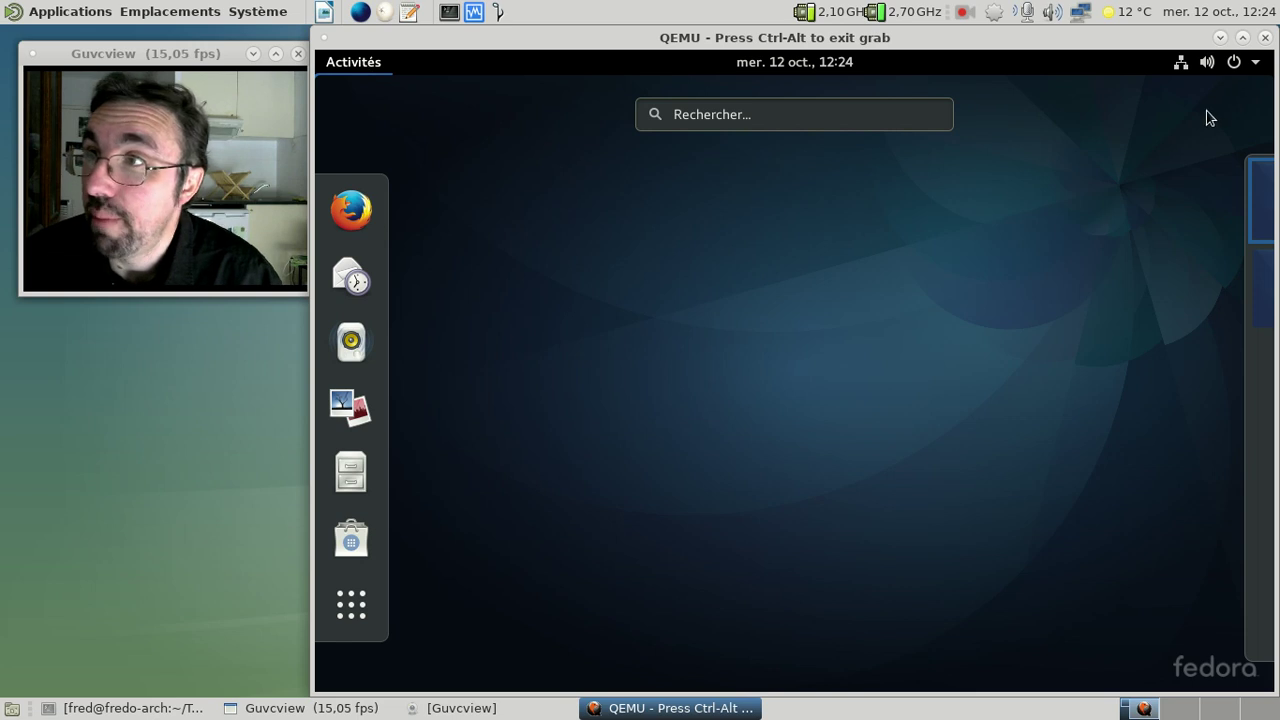
click(1236, 64)
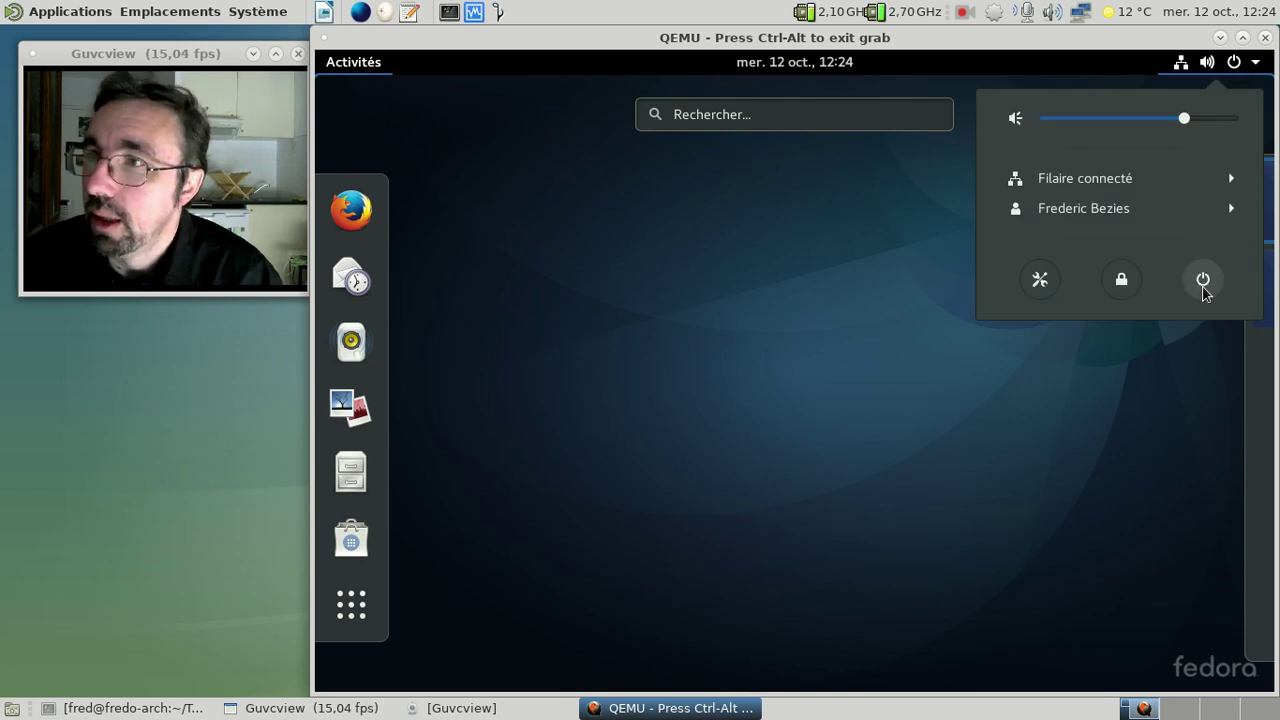
click(1203, 285)
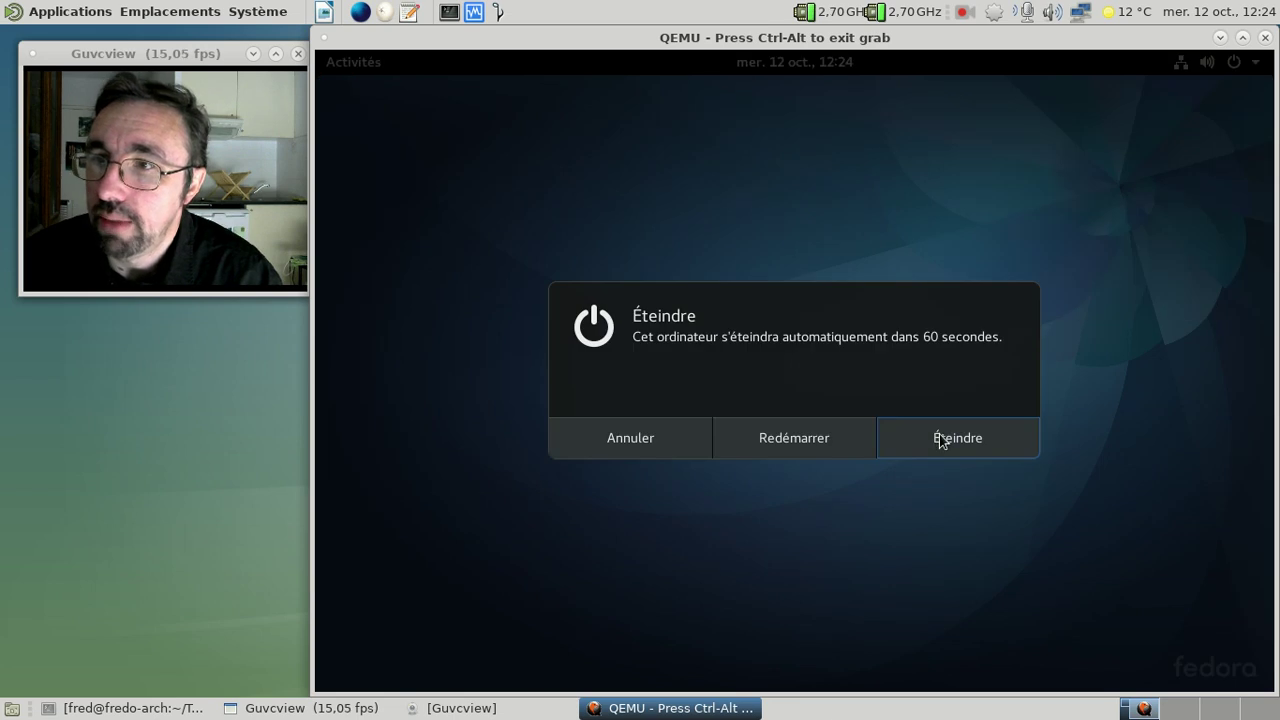
click(936, 440)
key(ctrl+alt)
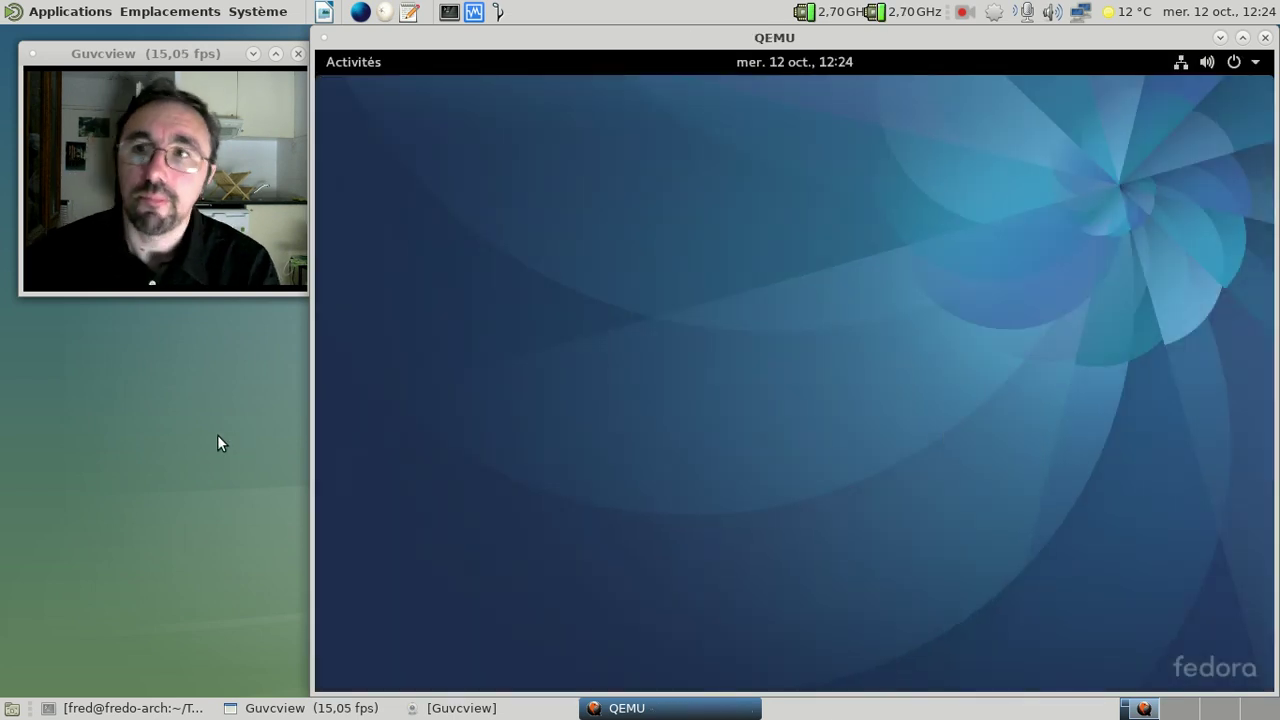